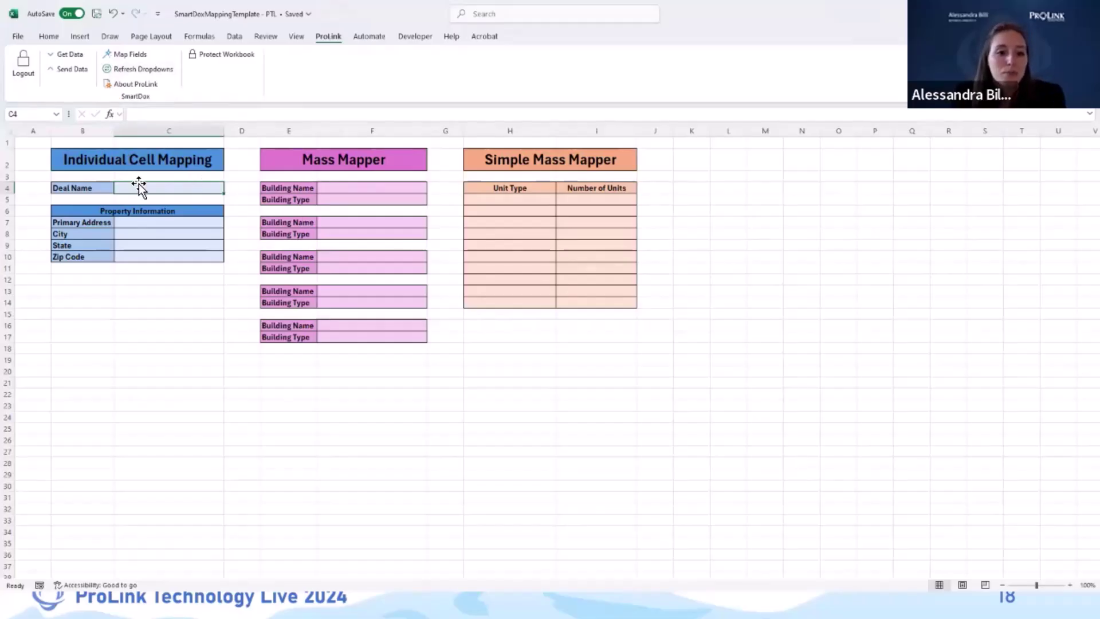
- Open field mapping for the workbook and choose Portfolio Property as the schema type
click(135, 59)
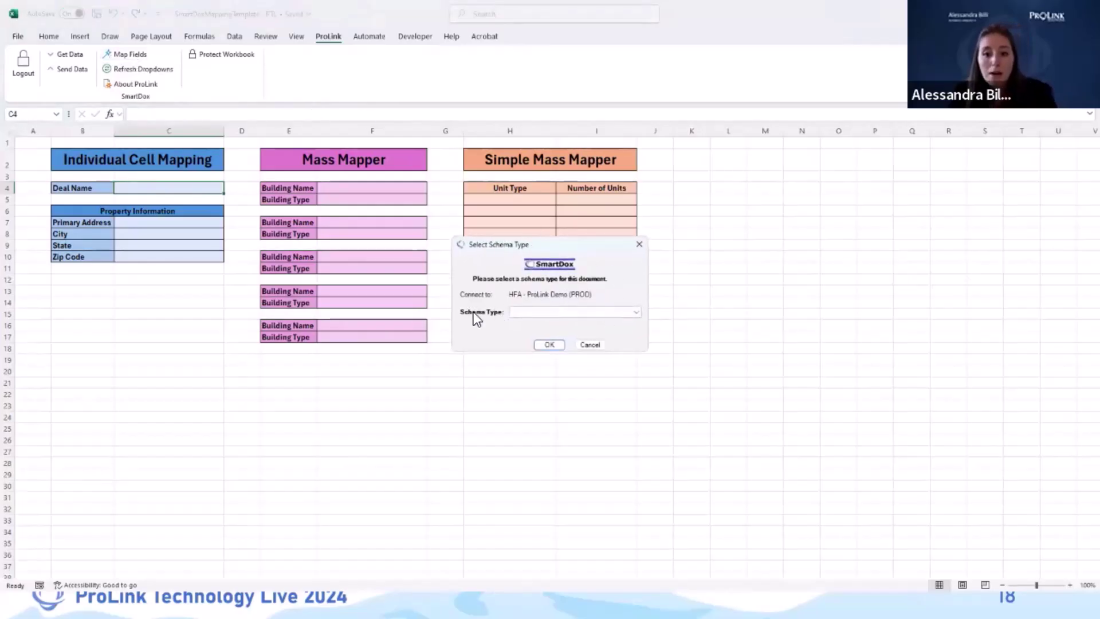
click(559, 316)
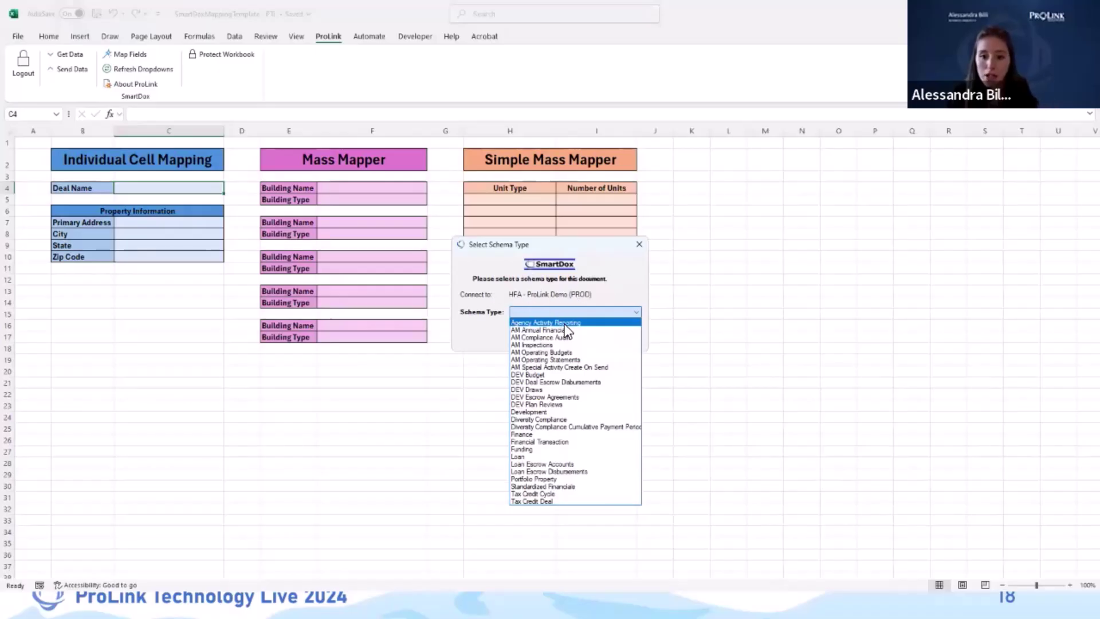
click(570, 479)
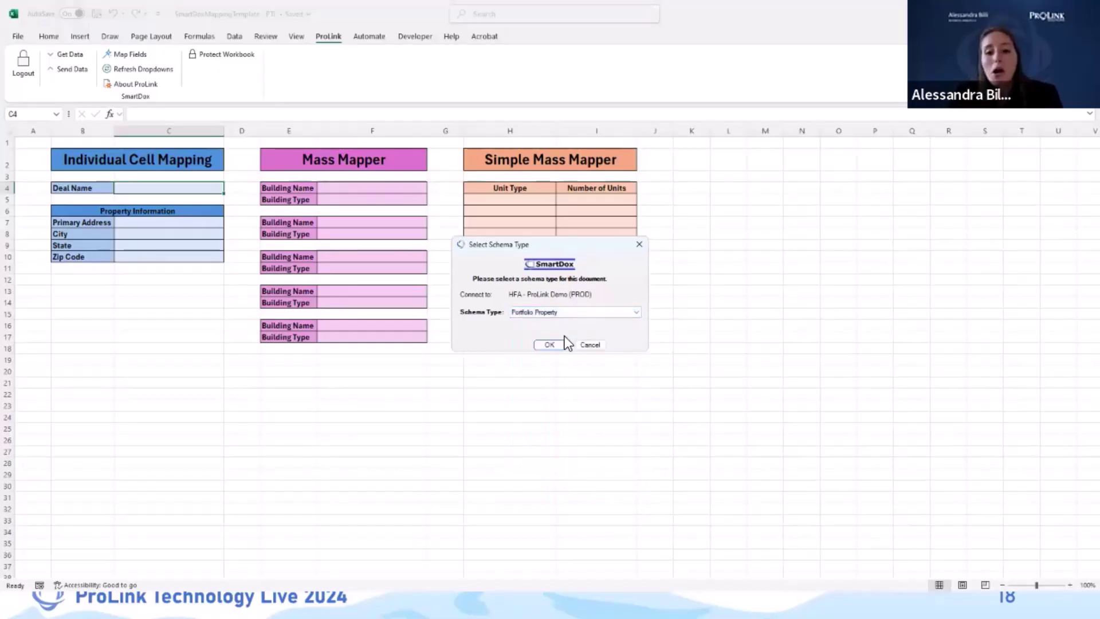
click(551, 344)
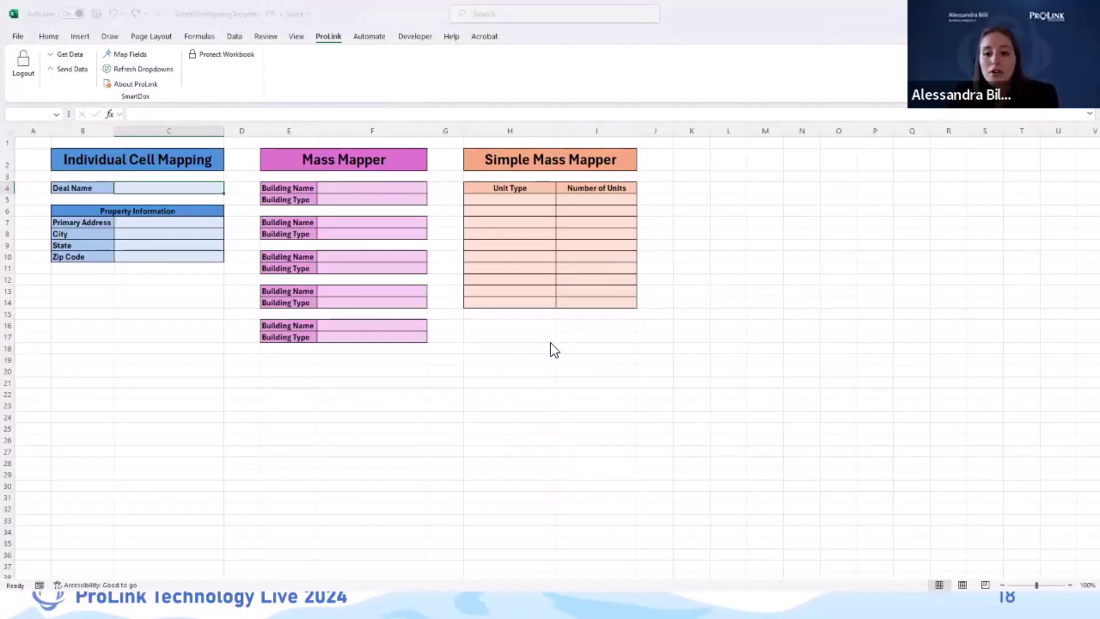
- Move the mapping window clear of the Mass Mapper section and select the Deal Name value cell C4
click(404, 173)
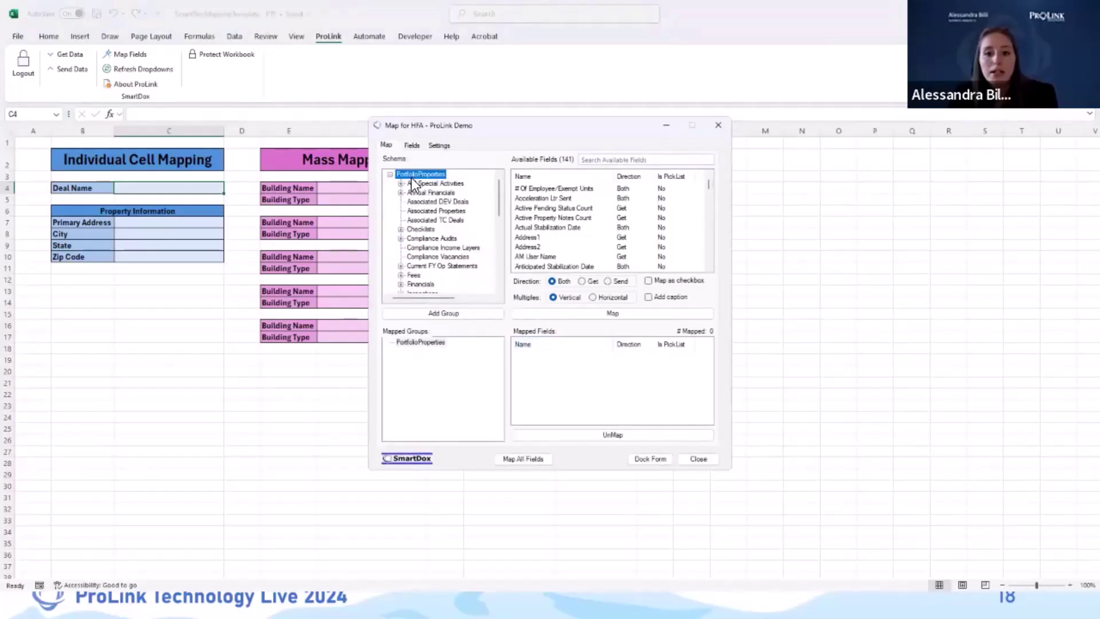
click(425, 343)
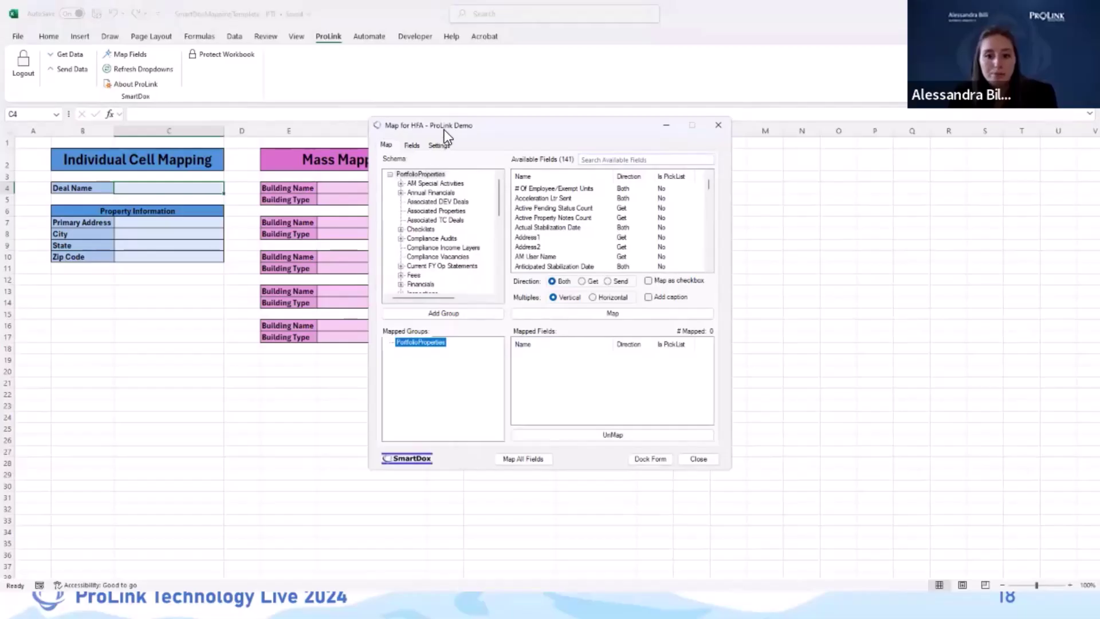
drag(449, 118, 524, 127)
click(144, 191)
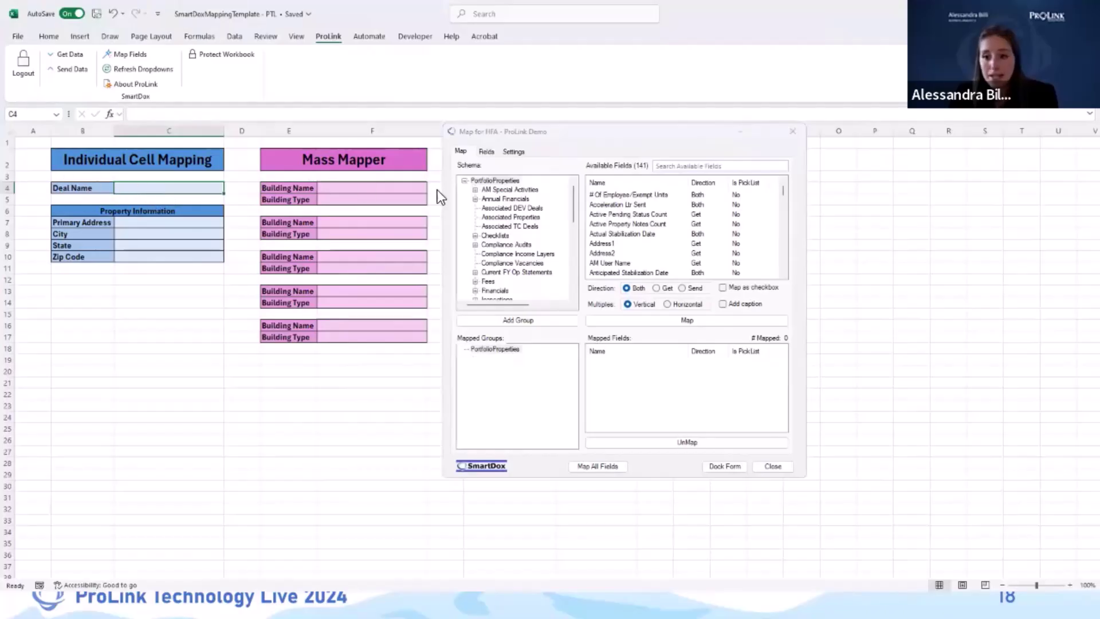
- Filter the PortfolioProperties fields by "name" and map Property Name to the Deal Name cell with direction Get
click(712, 166)
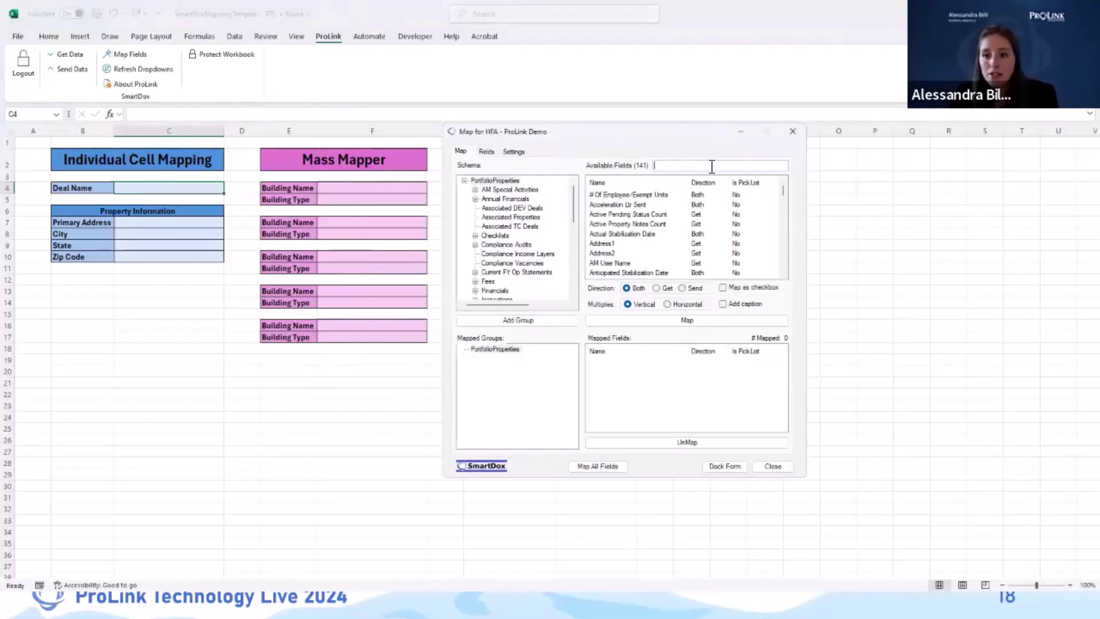
click(502, 351)
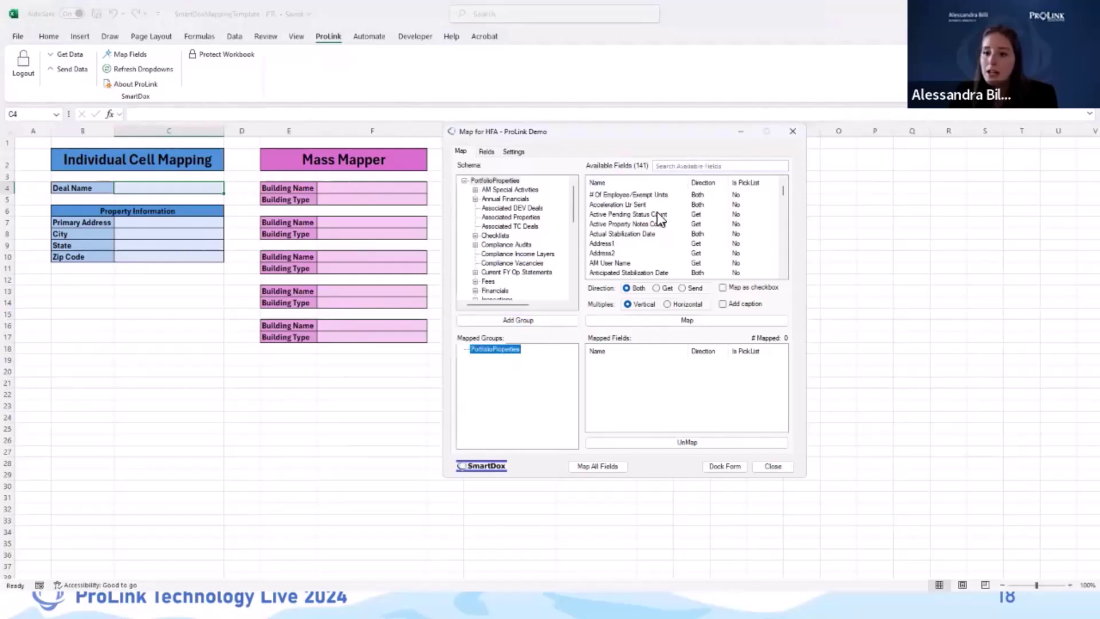
click(674, 165)
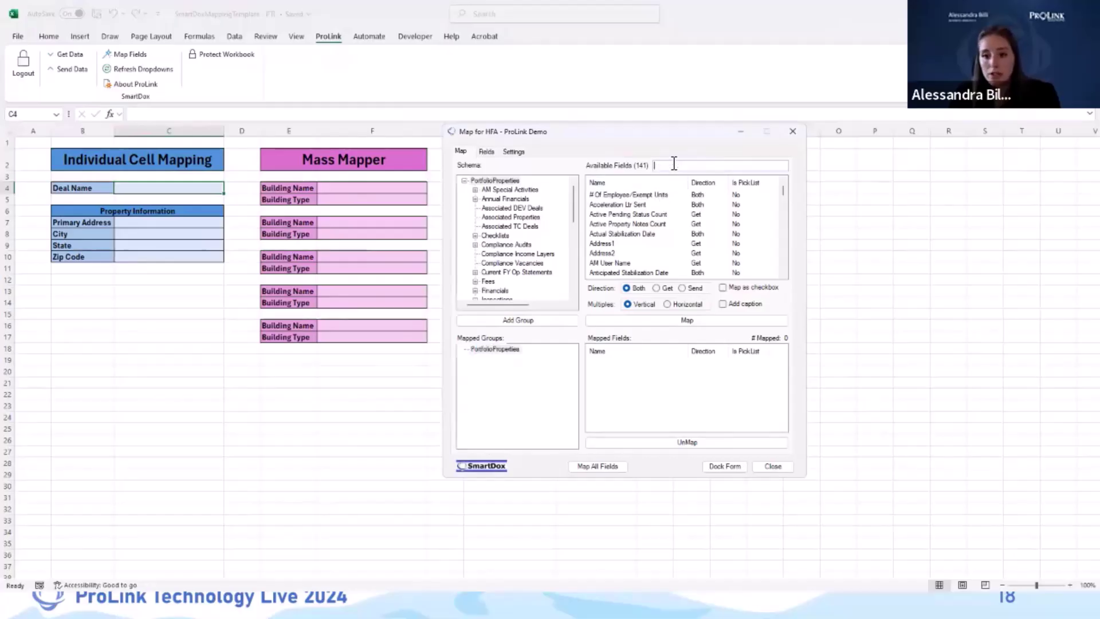
text(name)
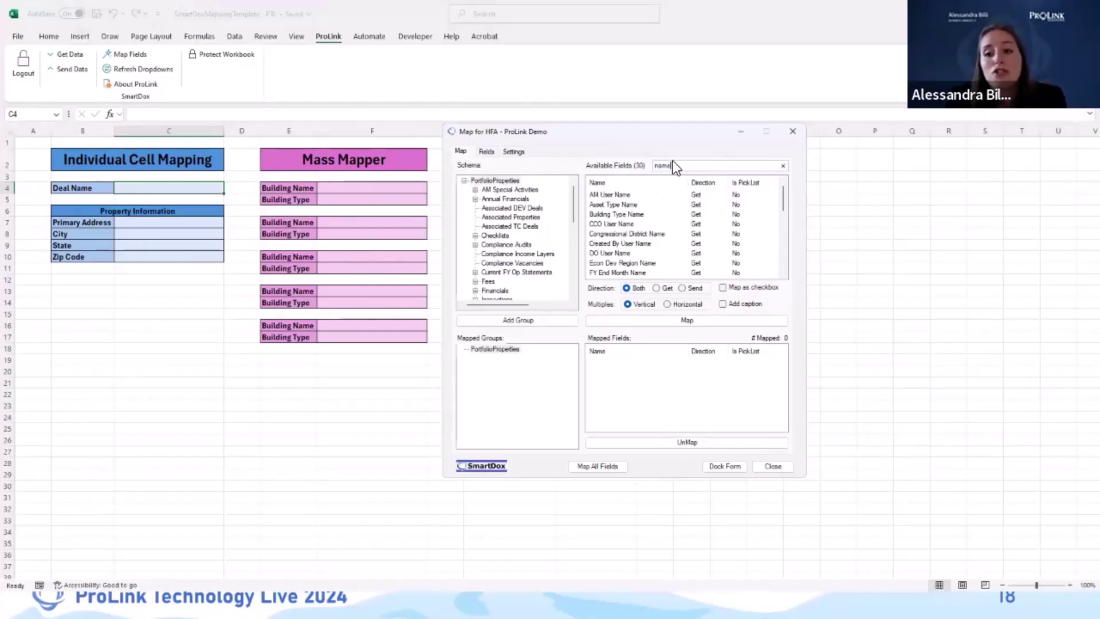
scroll(665, 217, down, 1)
scroll(682, 220, down, 4)
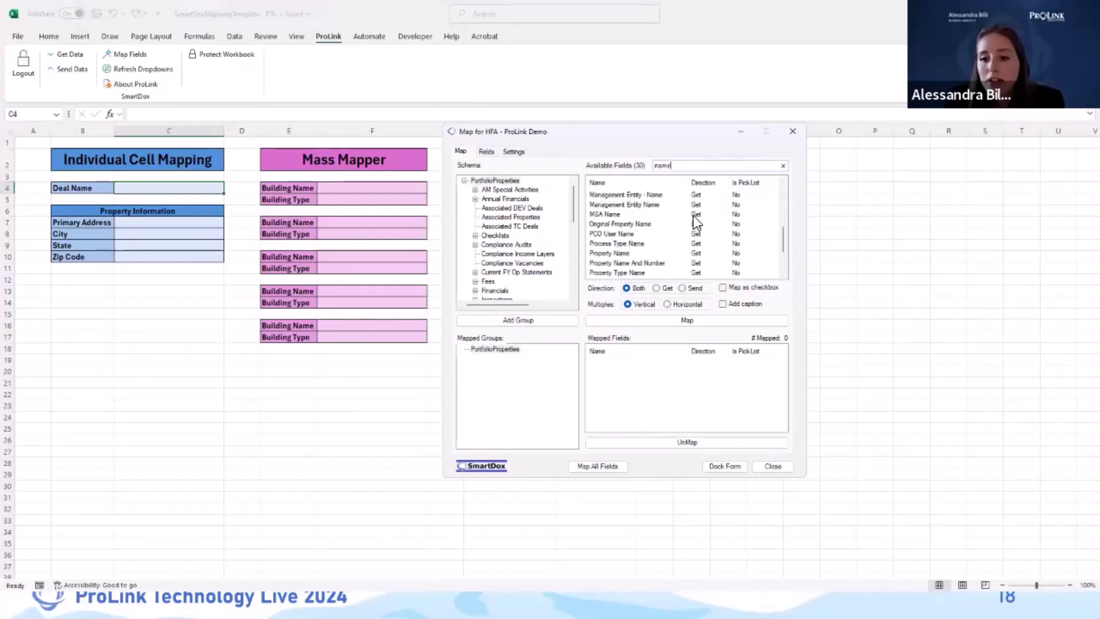
click(655, 263)
click(656, 252)
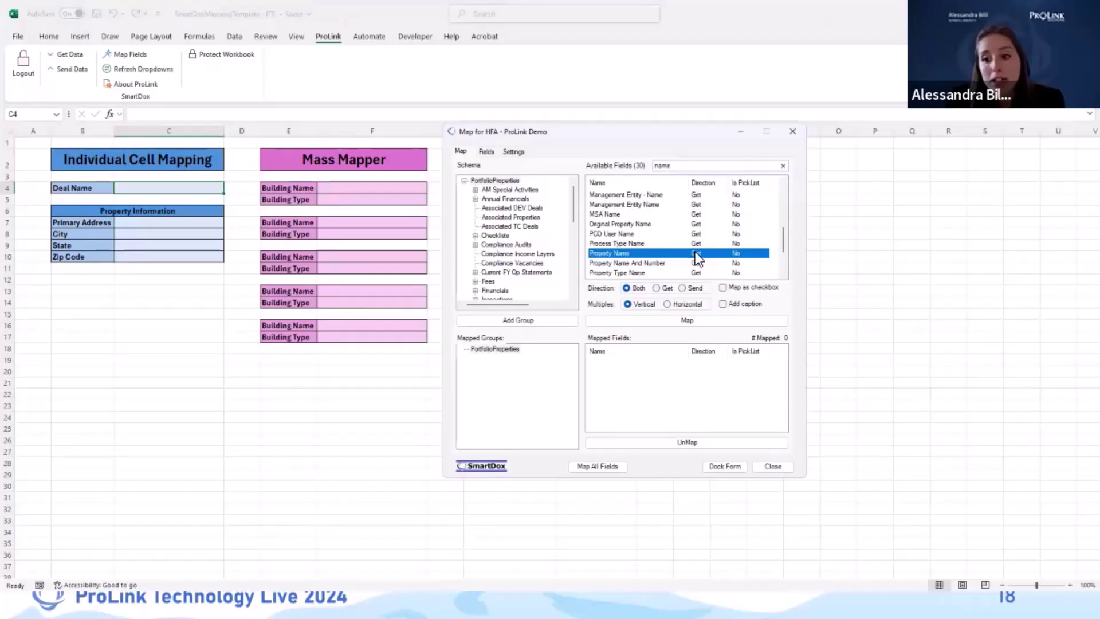
click(655, 288)
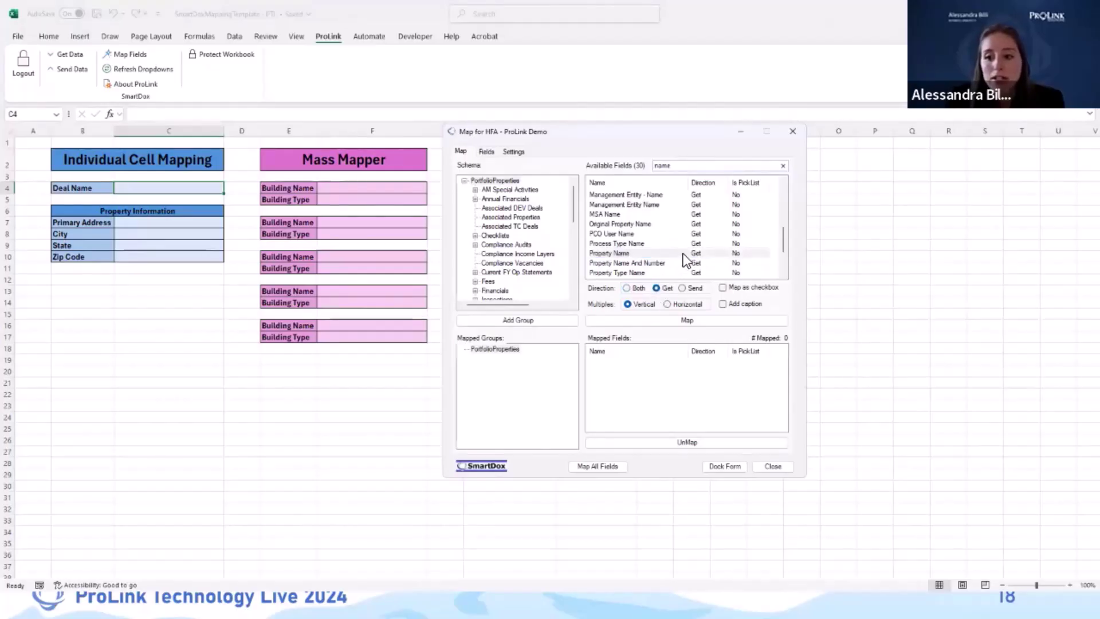
click(665, 321)
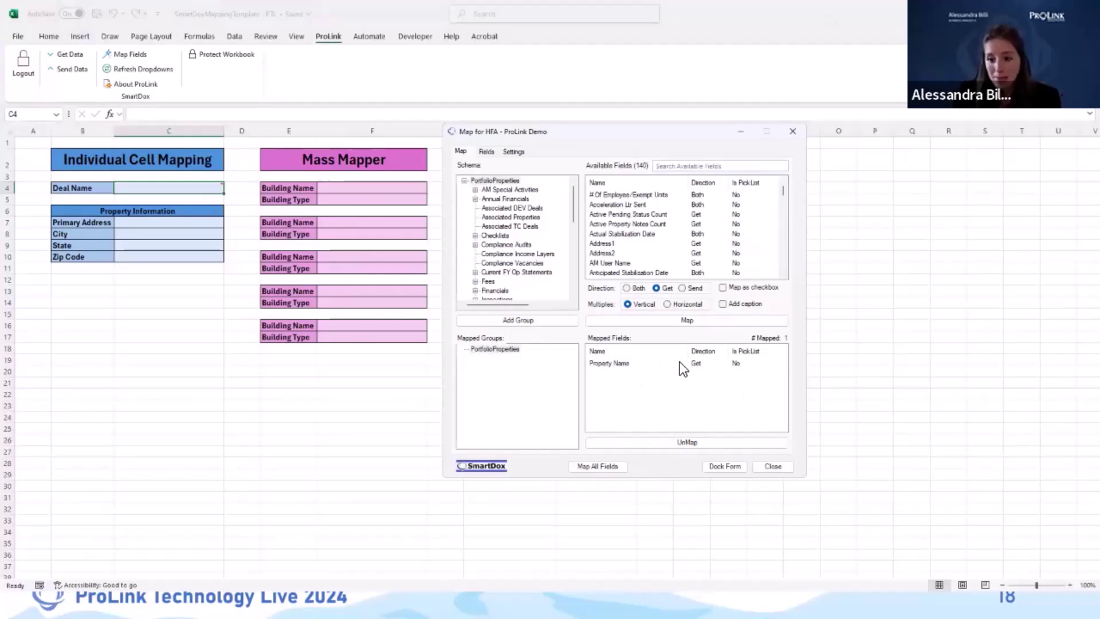
- Check the mapped Property Name field against its marker in the Deal Name cell
click(620, 364)
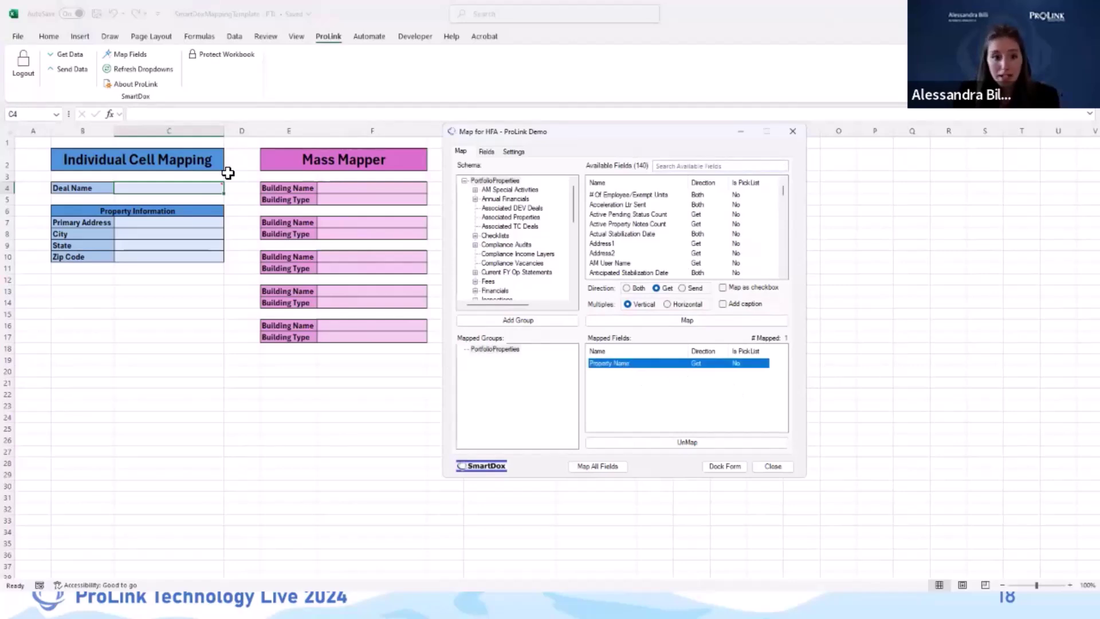
mouse_move(204, 196)
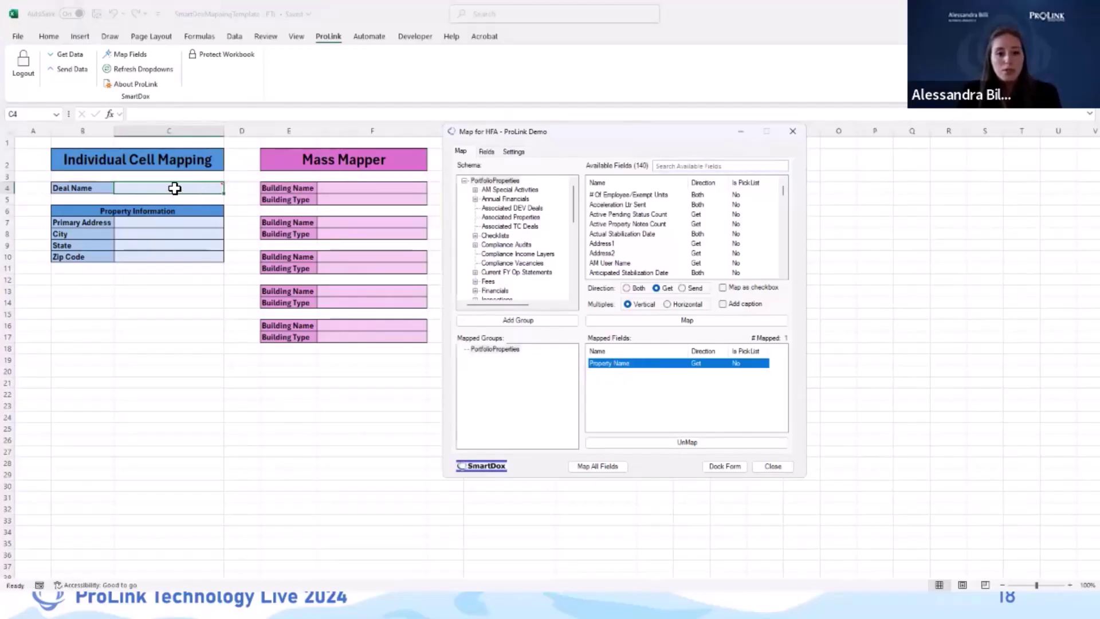
click(195, 226)
click(191, 188)
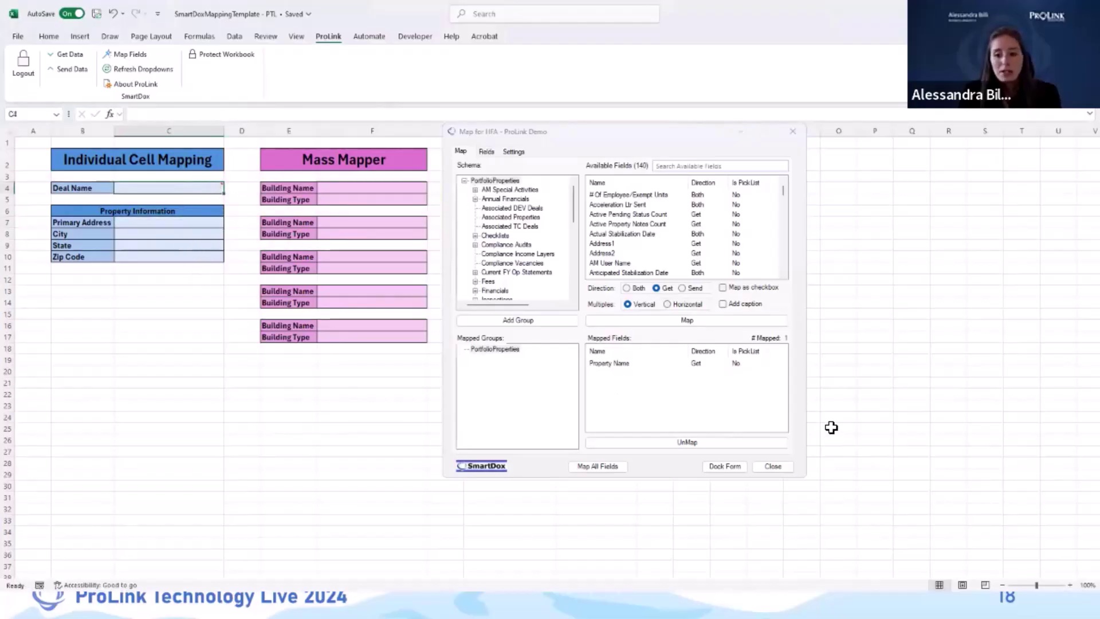
mouse_move(158, 190)
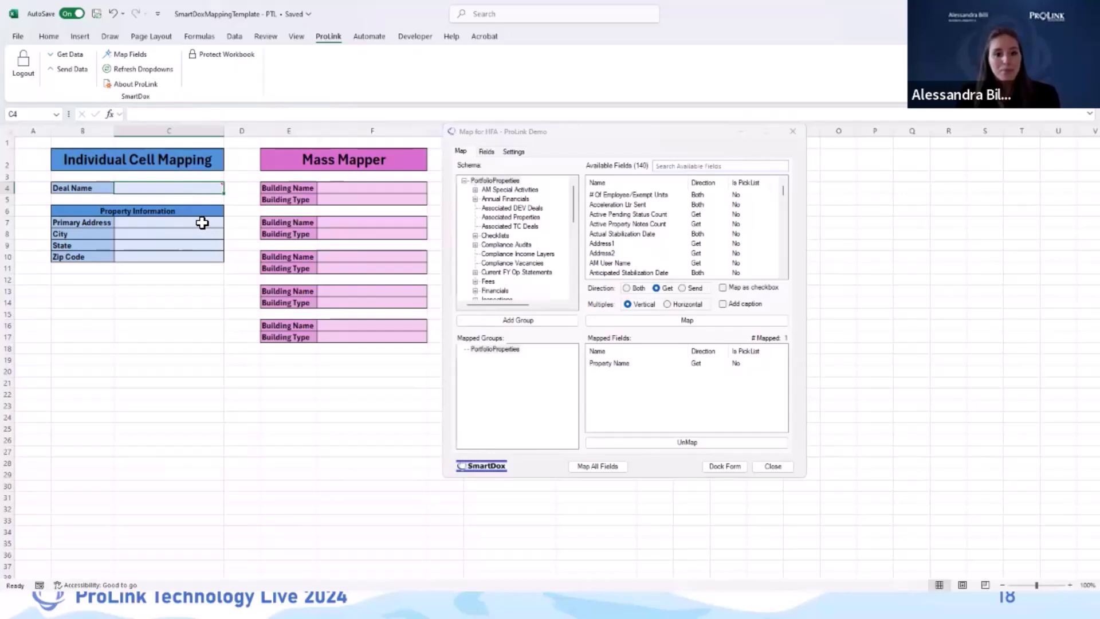
- Select the Primary Address value cell C7 and add the Locations group under PortfolioProperties in the mapped groups
click(202, 223)
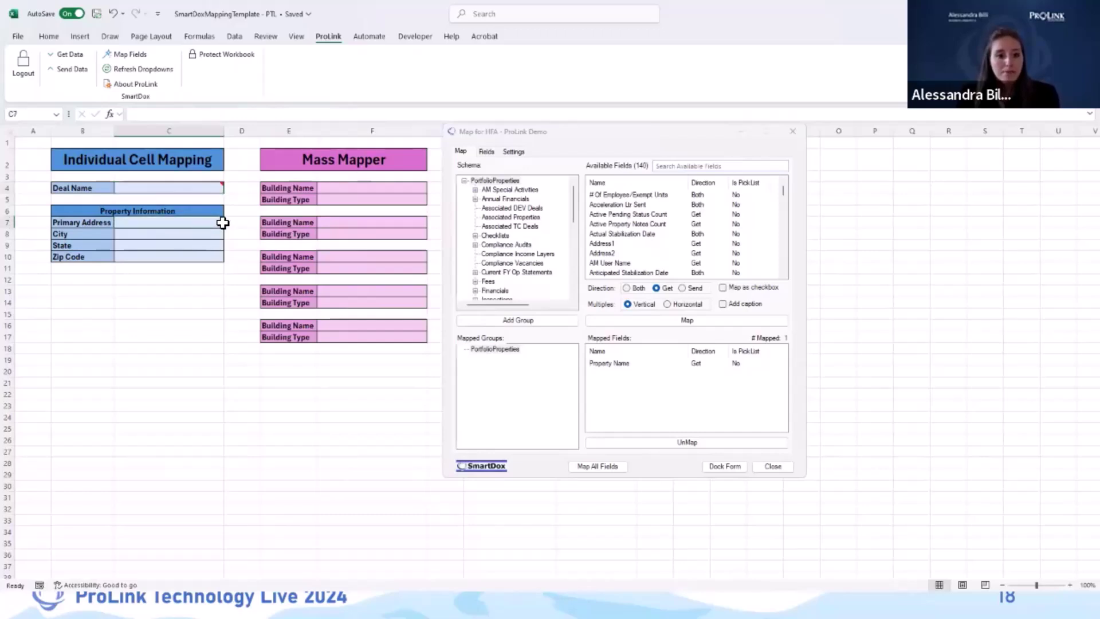
click(514, 350)
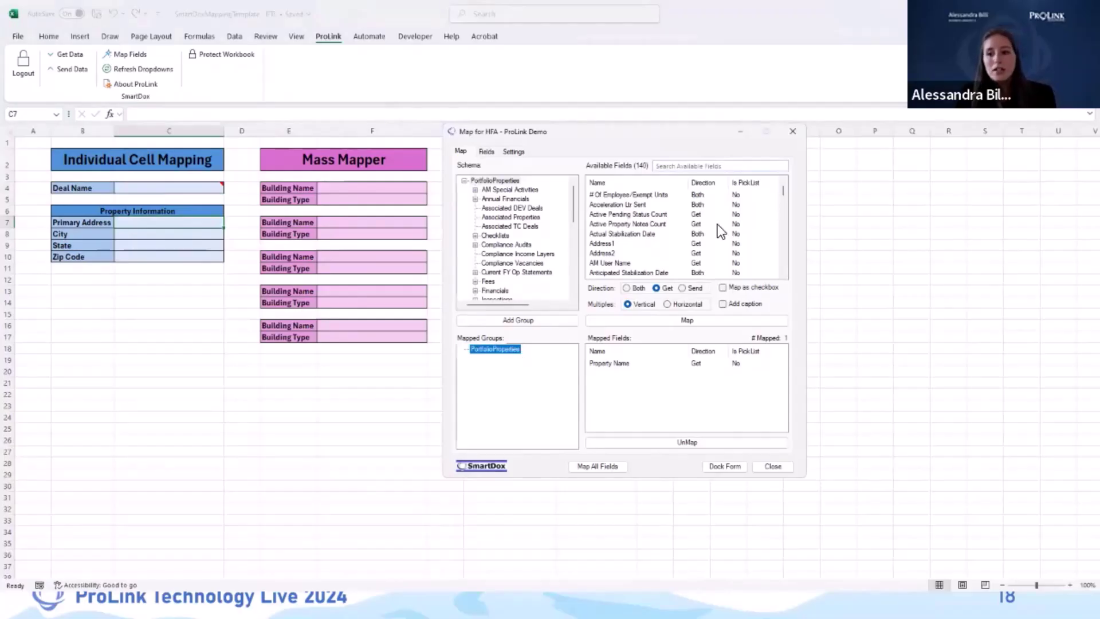
scroll(710, 226, down, 3)
scroll(704, 223, up, 3)
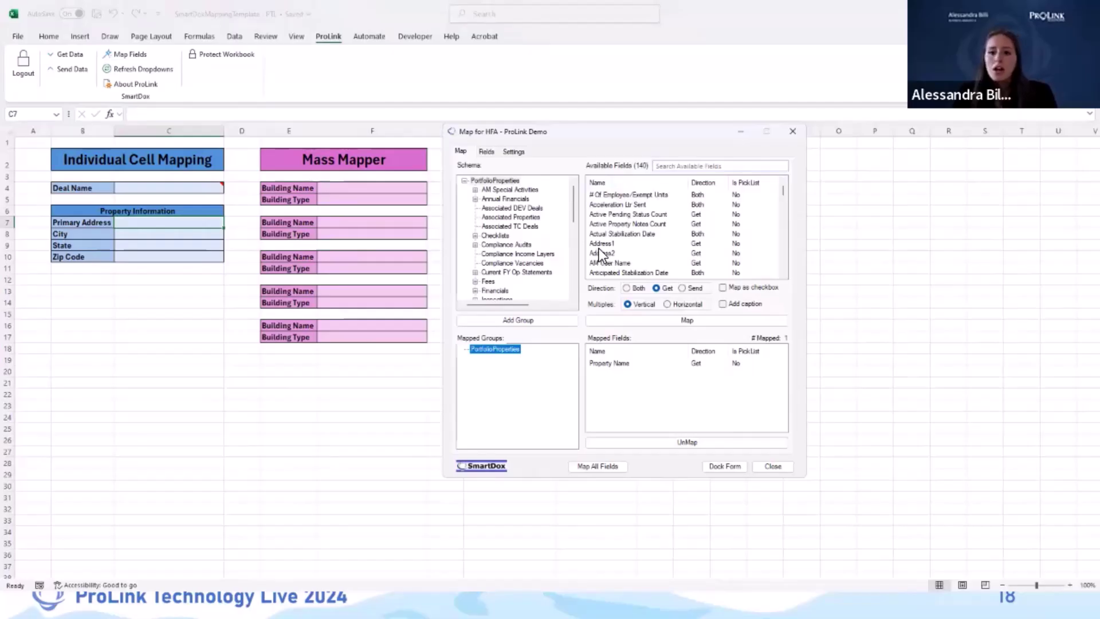
scroll(565, 231, down, 3)
click(497, 234)
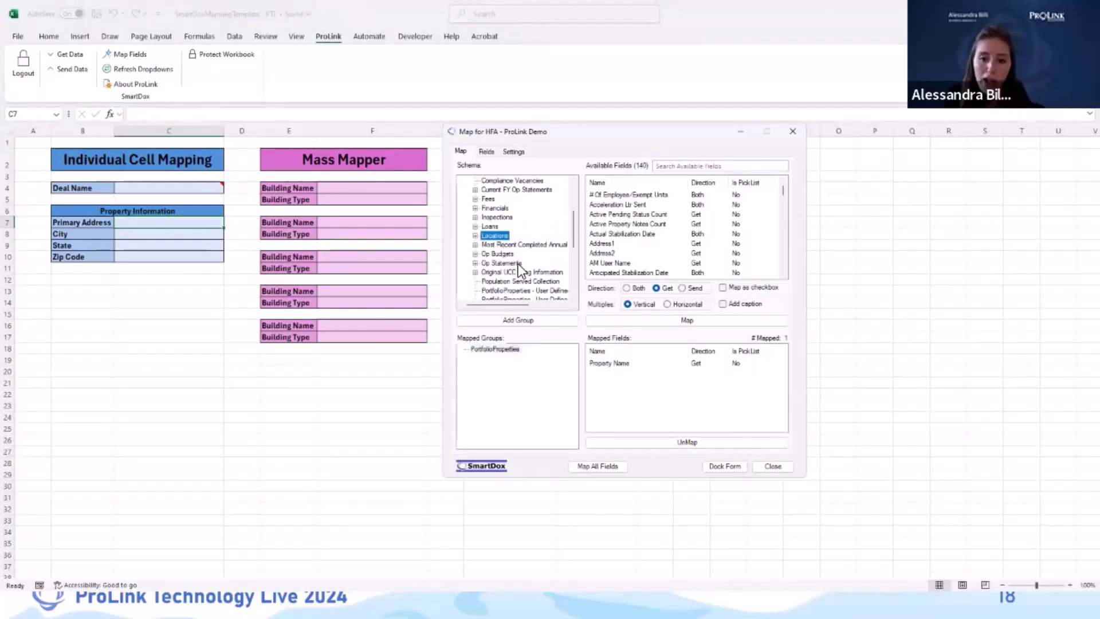
click(538, 319)
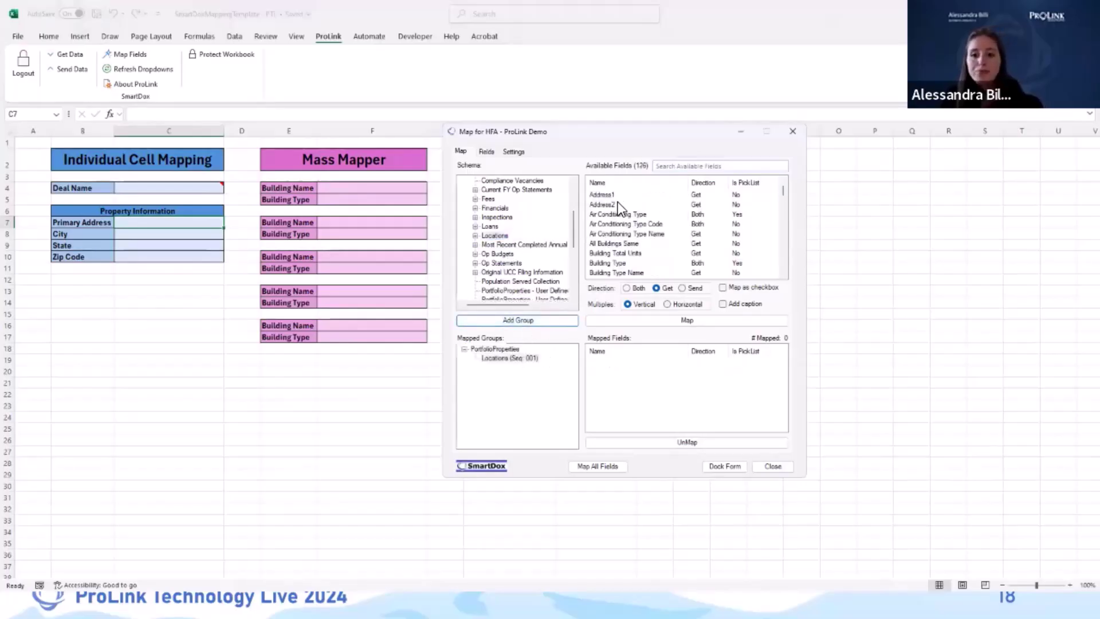
- Select the mapped Locations group and expand the Locations node in the schema to its child groups
scroll(659, 209, down, 3)
scroll(658, 208, up, 3)
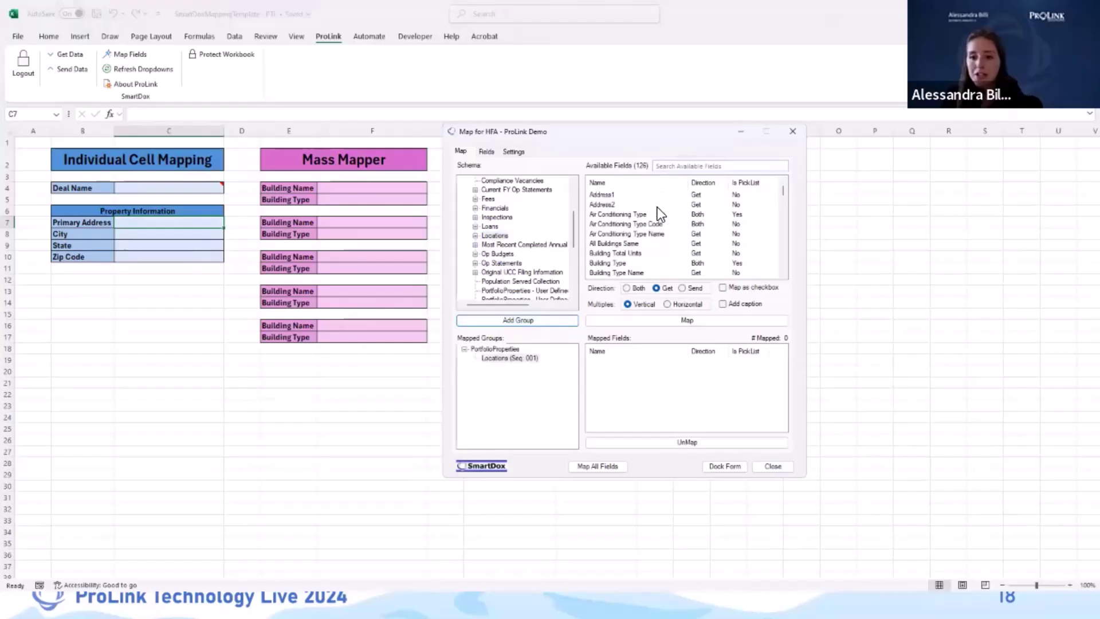
click(520, 358)
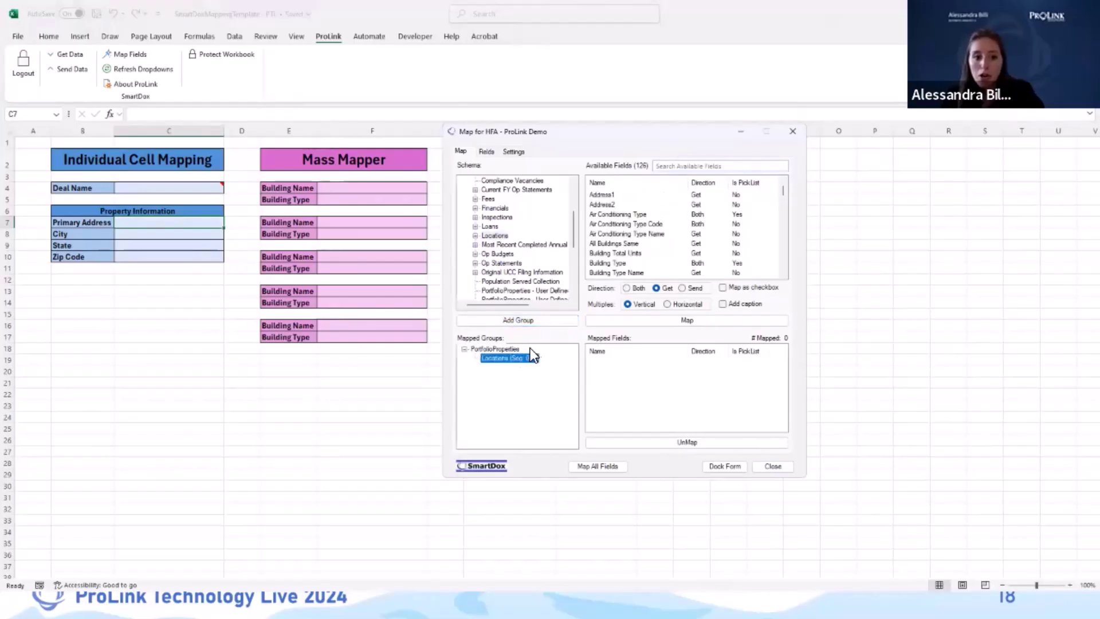
click(476, 235)
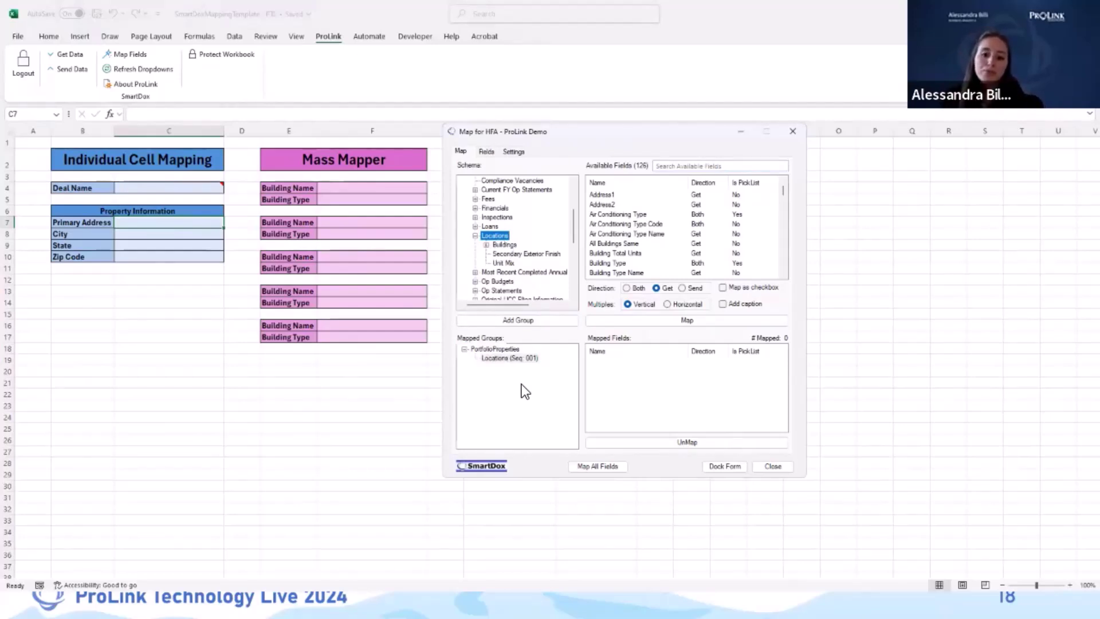
- Try to add the Buildings group directly under PortfolioProperties and dismiss the message
click(508, 358)
click(506, 351)
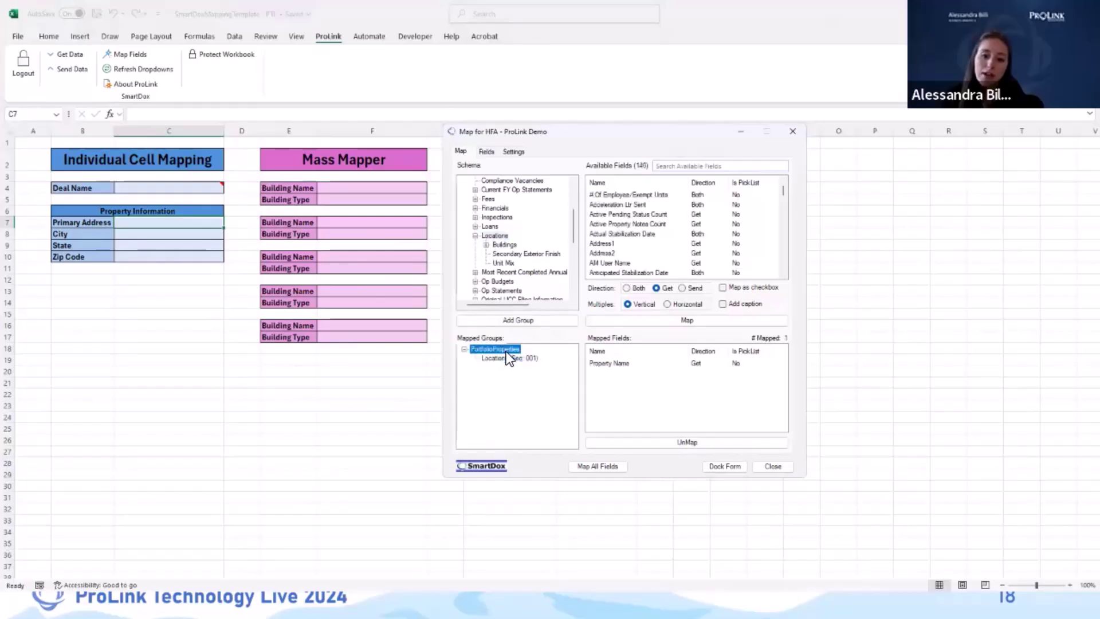
click(505, 245)
click(526, 319)
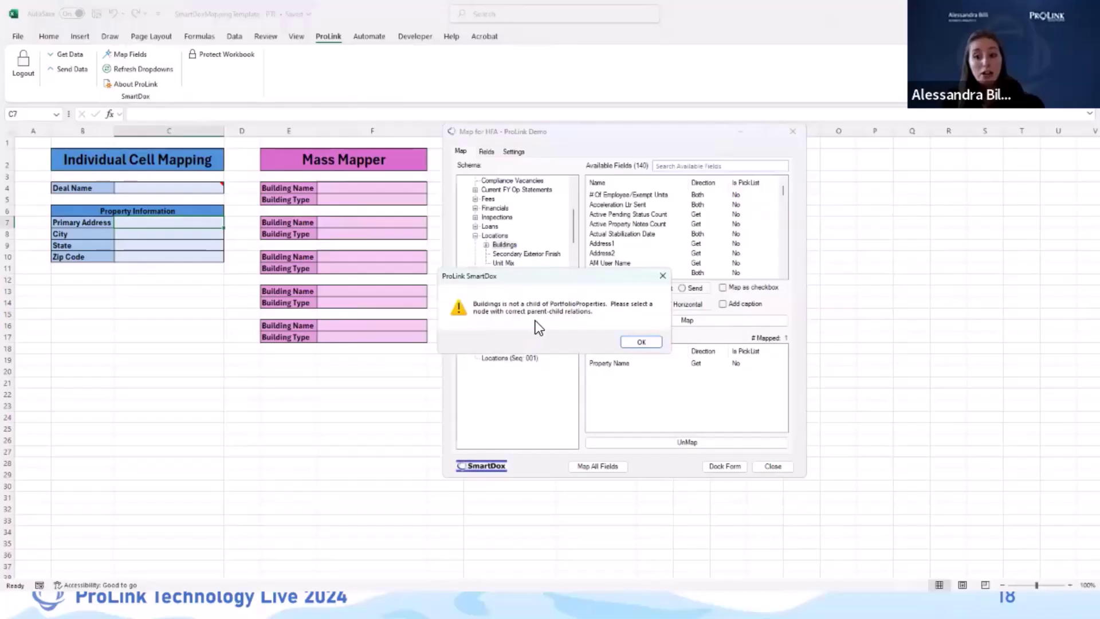
drag(542, 276, 697, 222)
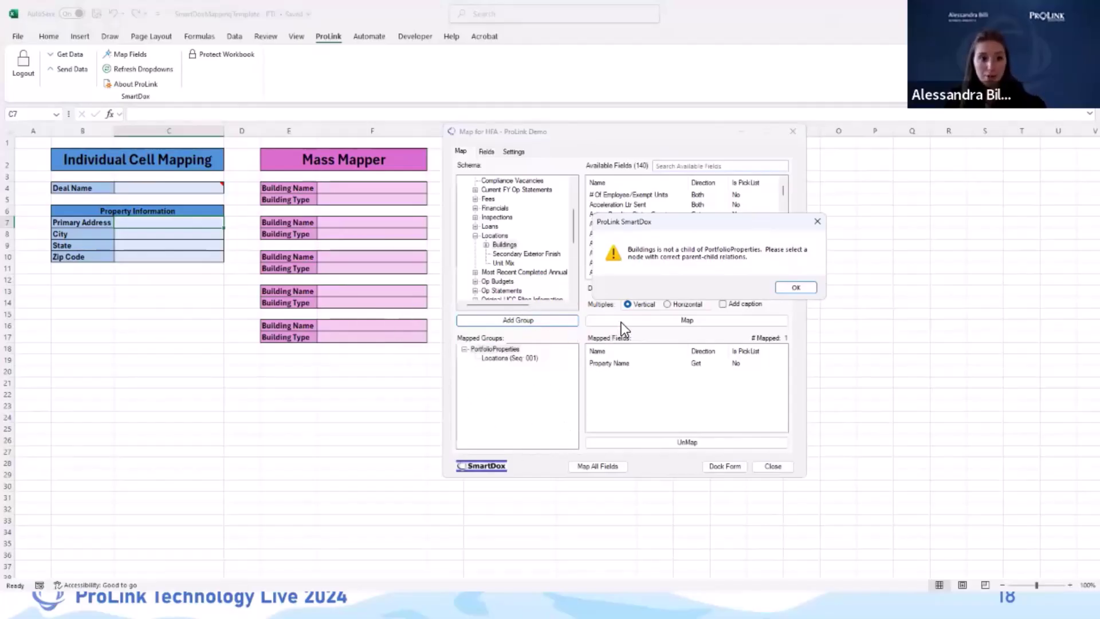
click(785, 289)
- Add the Buildings group under the mapped Locations group
click(514, 358)
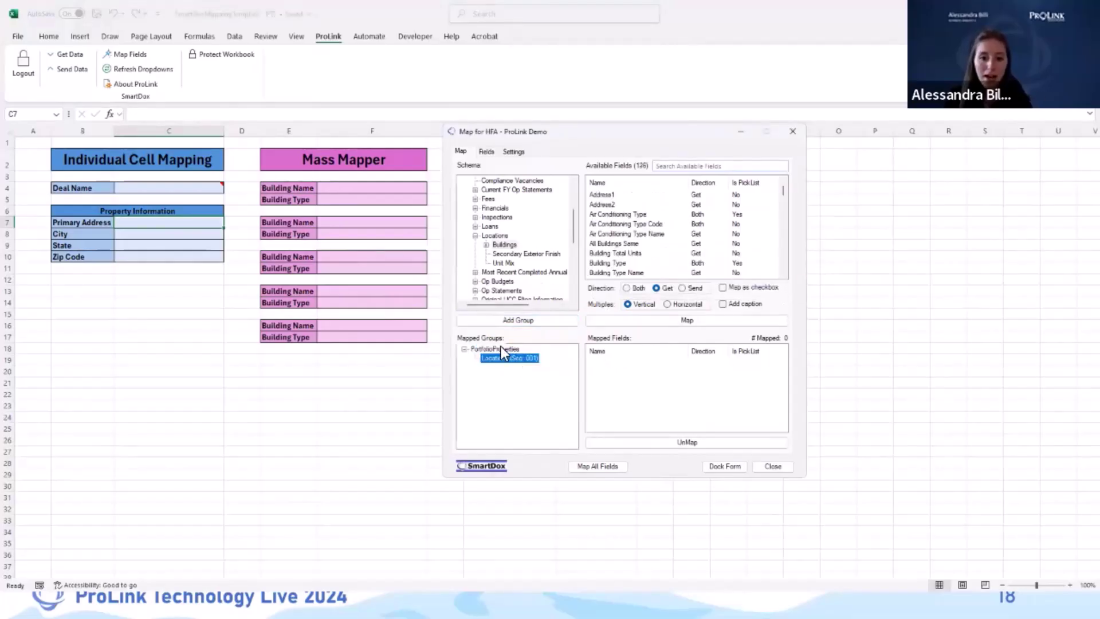
click(508, 245)
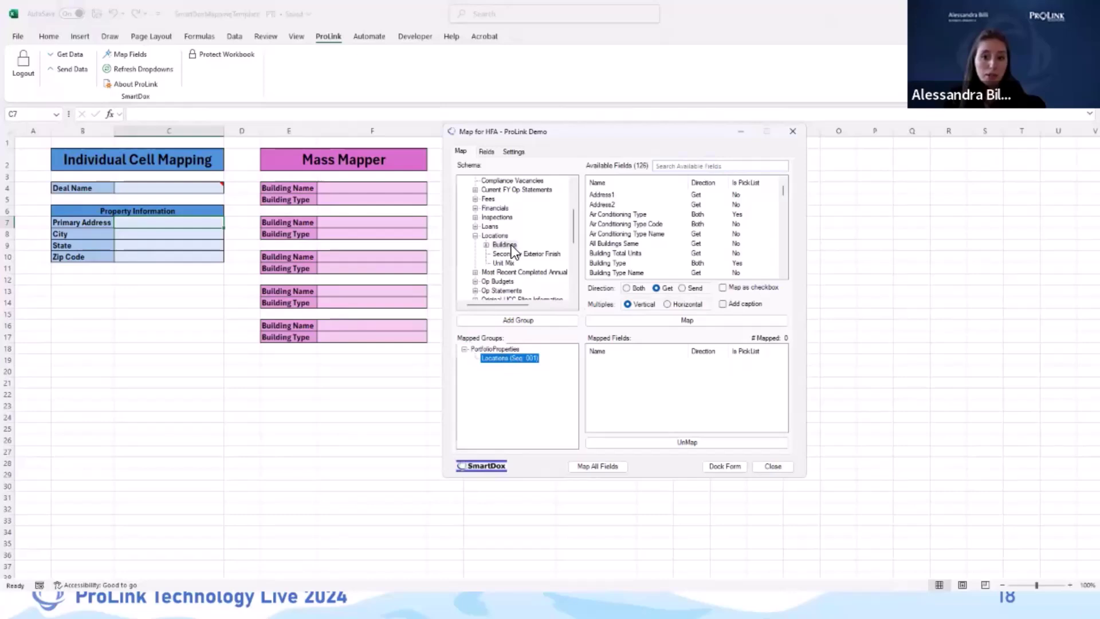
click(527, 319)
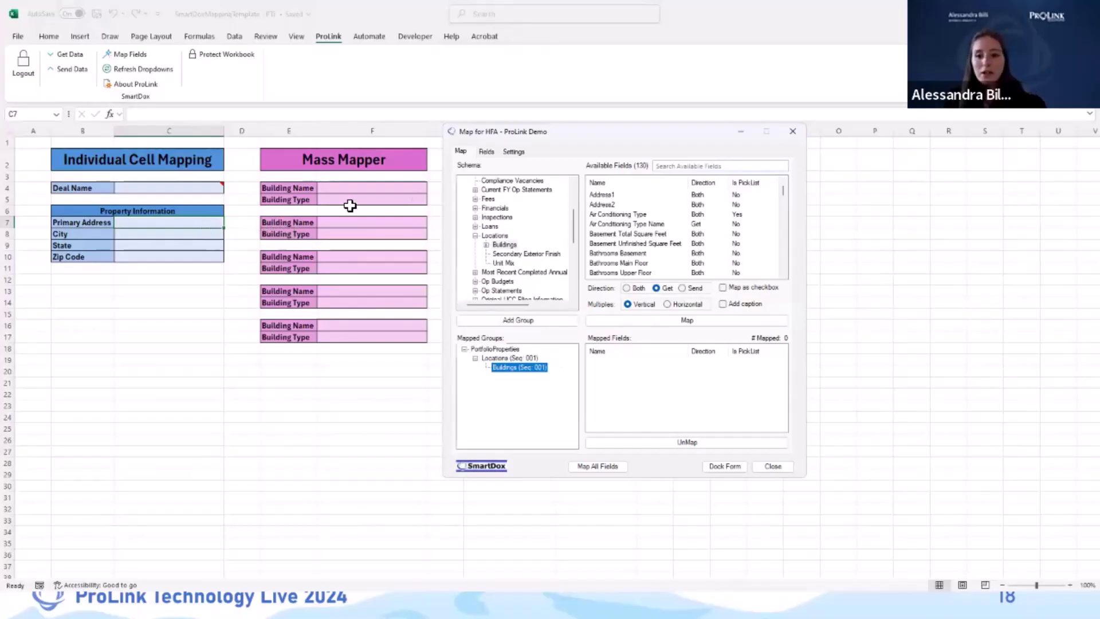
- Map the Address1 field of the Buildings group to the Primary Address cell C7 with direction Both
click(611, 196)
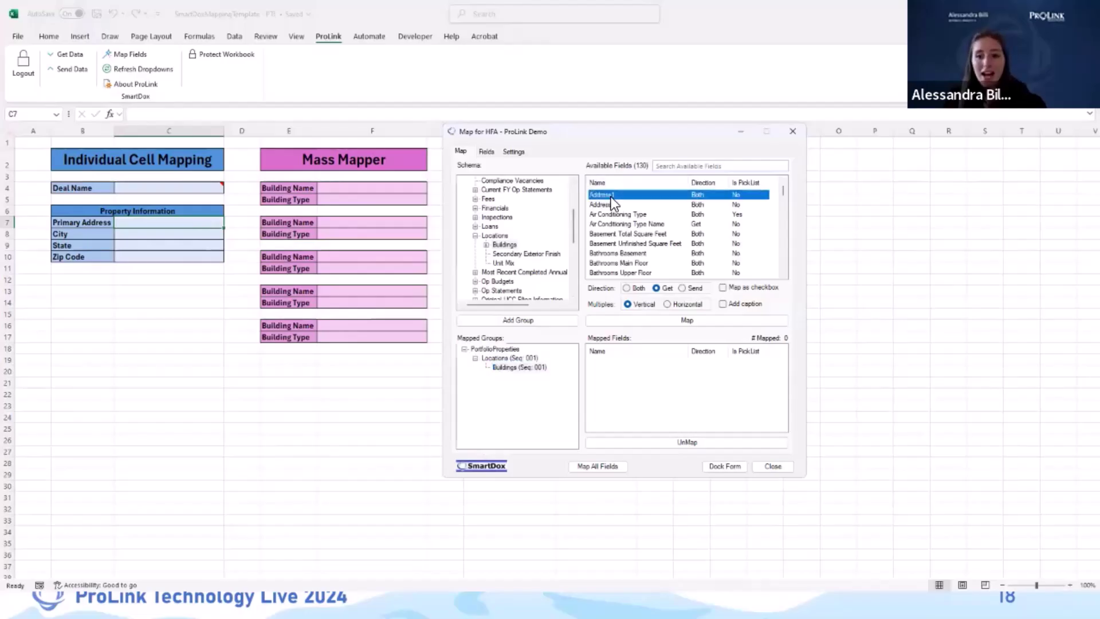
click(627, 288)
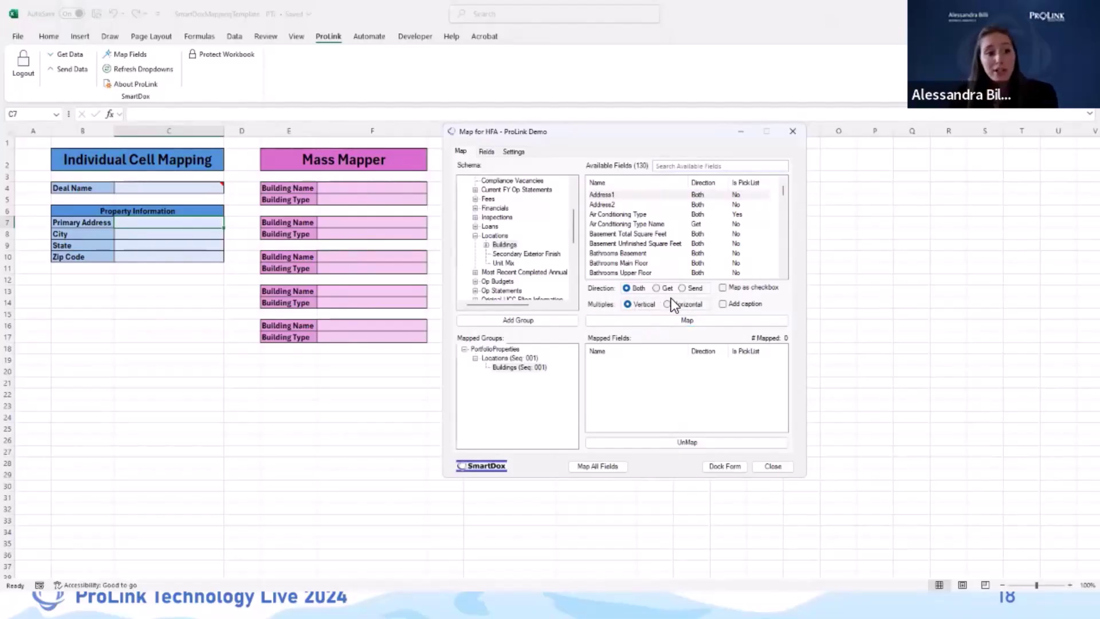
click(669, 318)
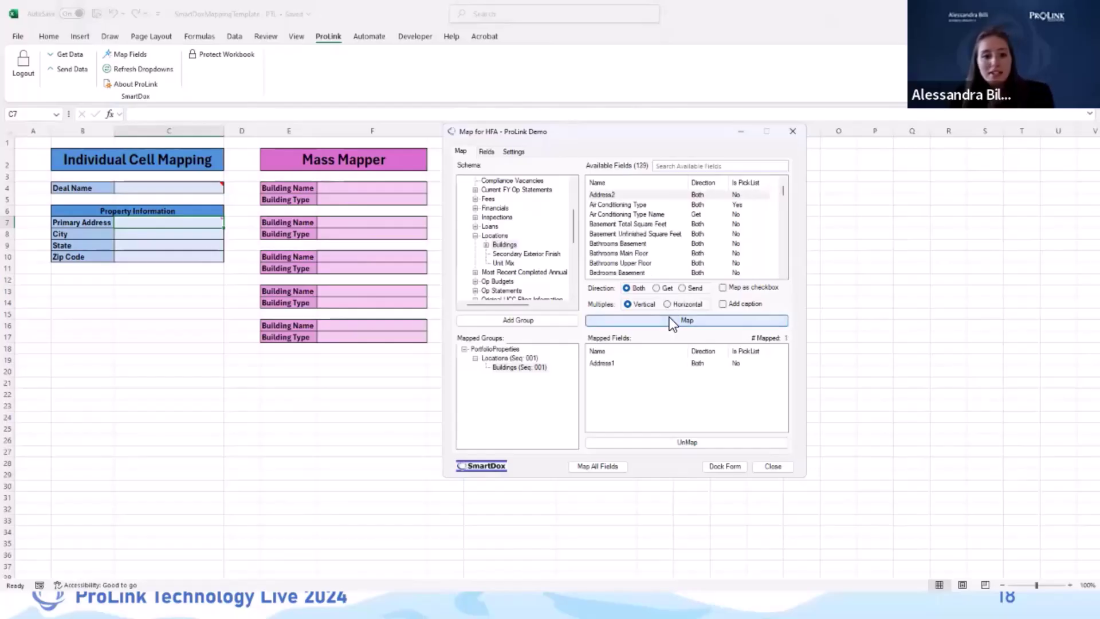
- Map the City field of the Buildings group to the City value cell C8
click(196, 237)
click(690, 167)
text(city)
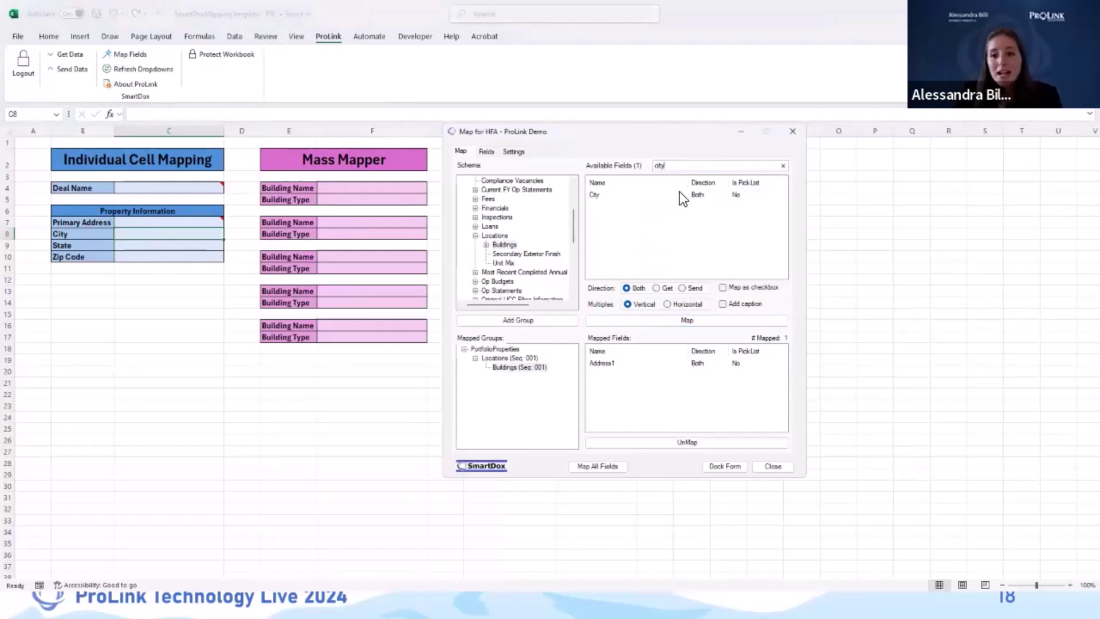
click(650, 197)
click(689, 321)
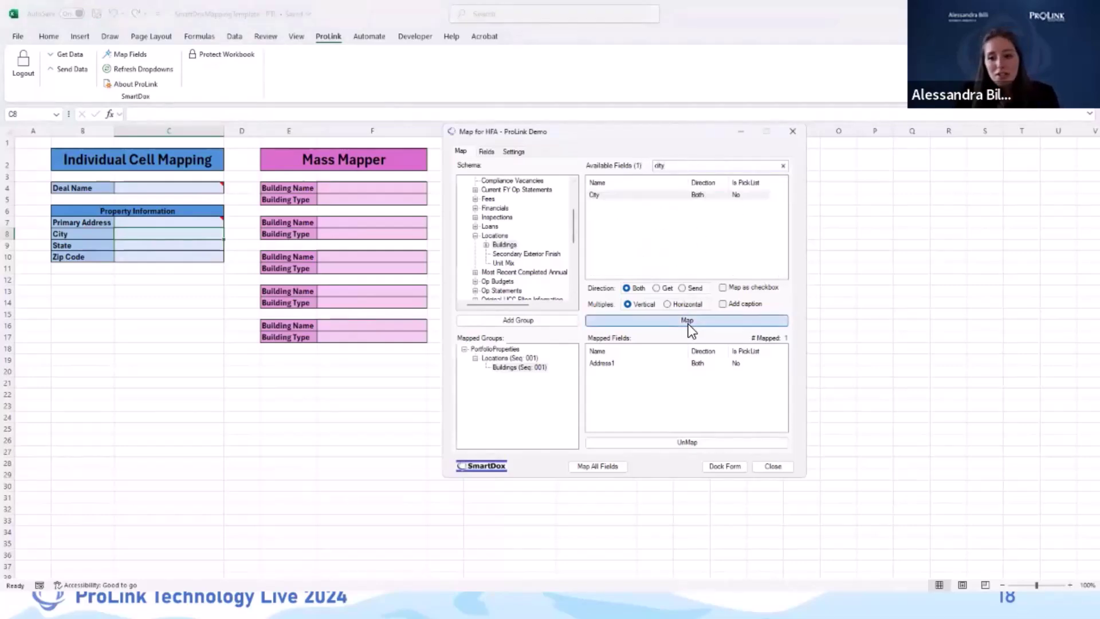
- Map the State pick-list field, not State Name, to the State value cell C9
click(218, 246)
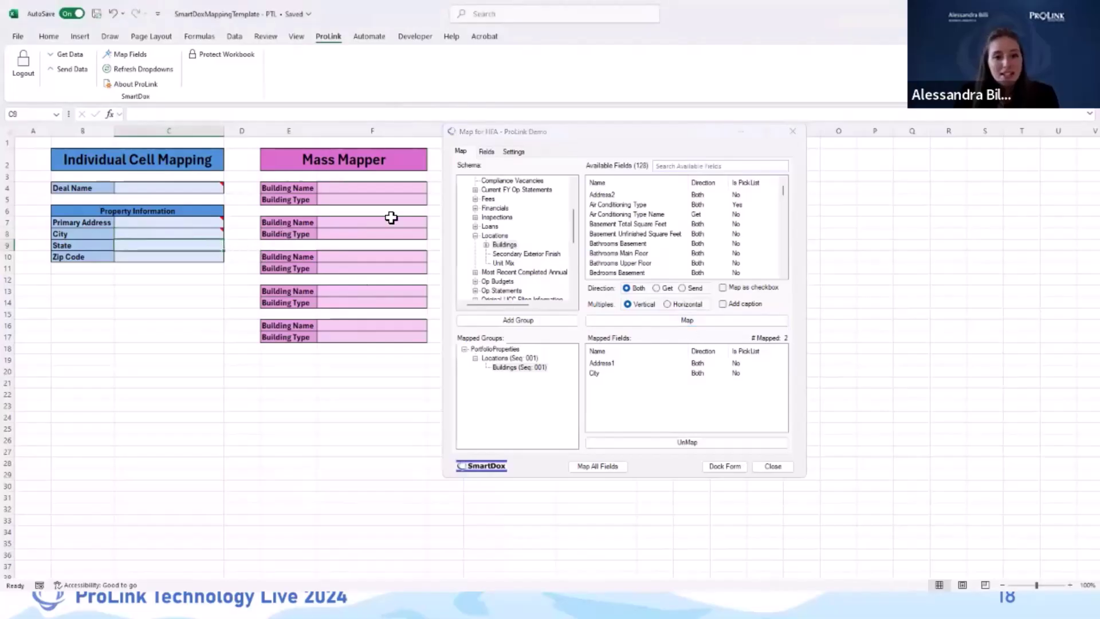
click(658, 166)
text(state)
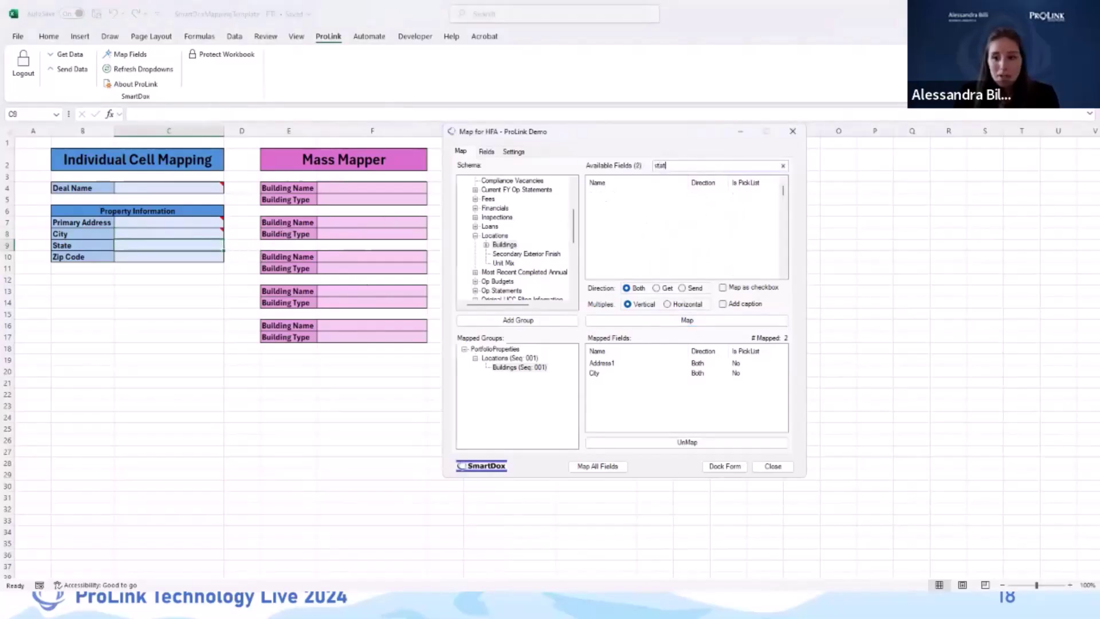
click(599, 196)
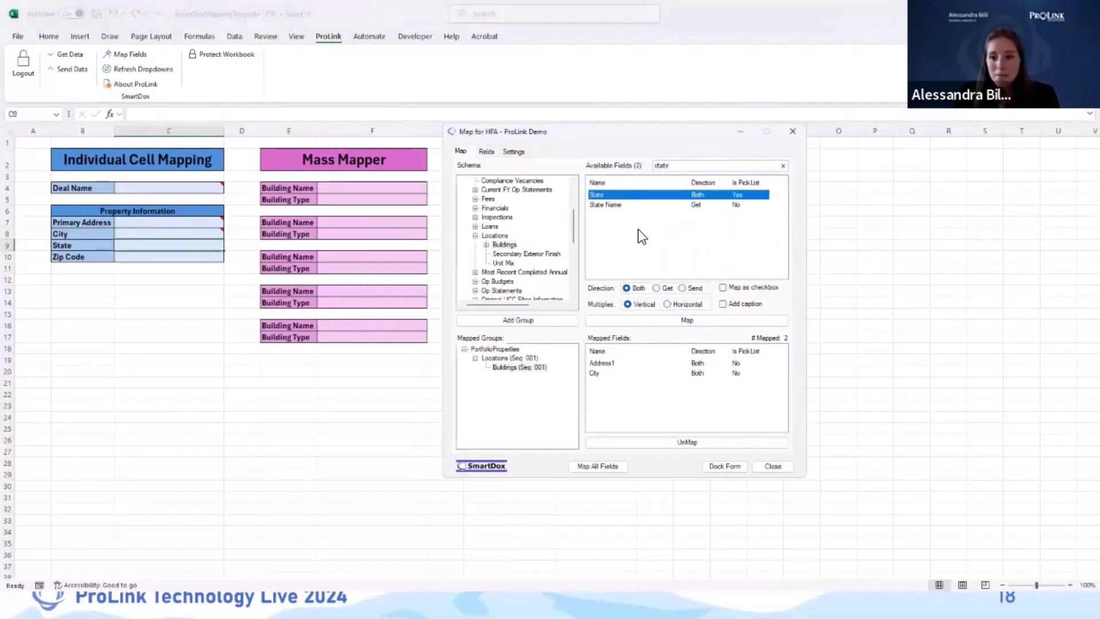
click(654, 321)
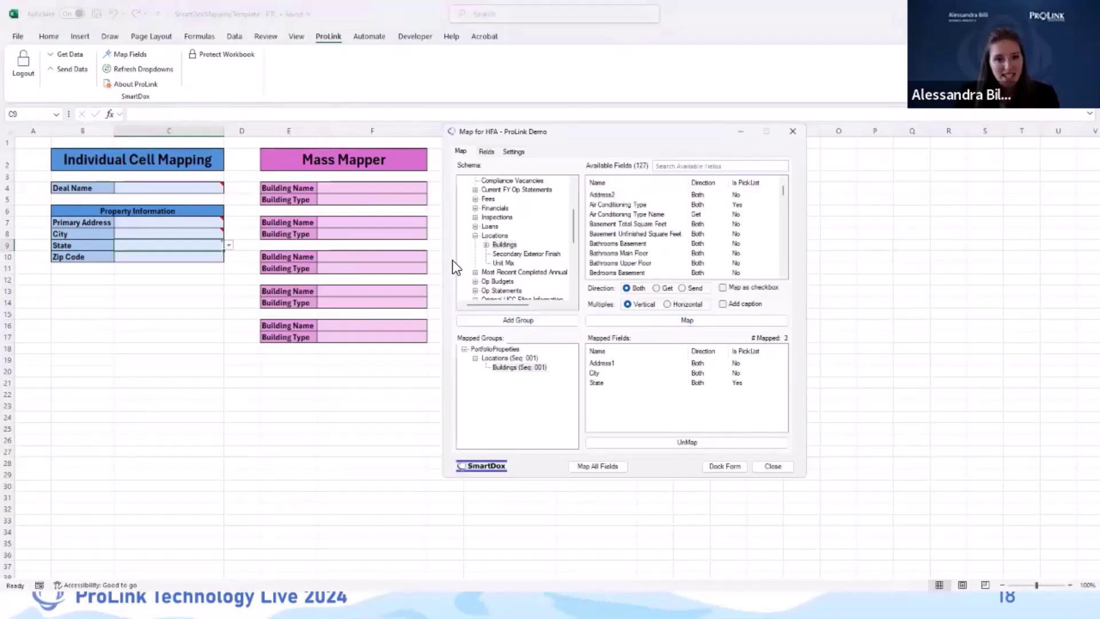
- Examine the state abbreviations offered by the pick list in cell C9 without choosing one
click(228, 246)
scroll(225, 264, down, 6)
scroll(225, 263, up, 6)
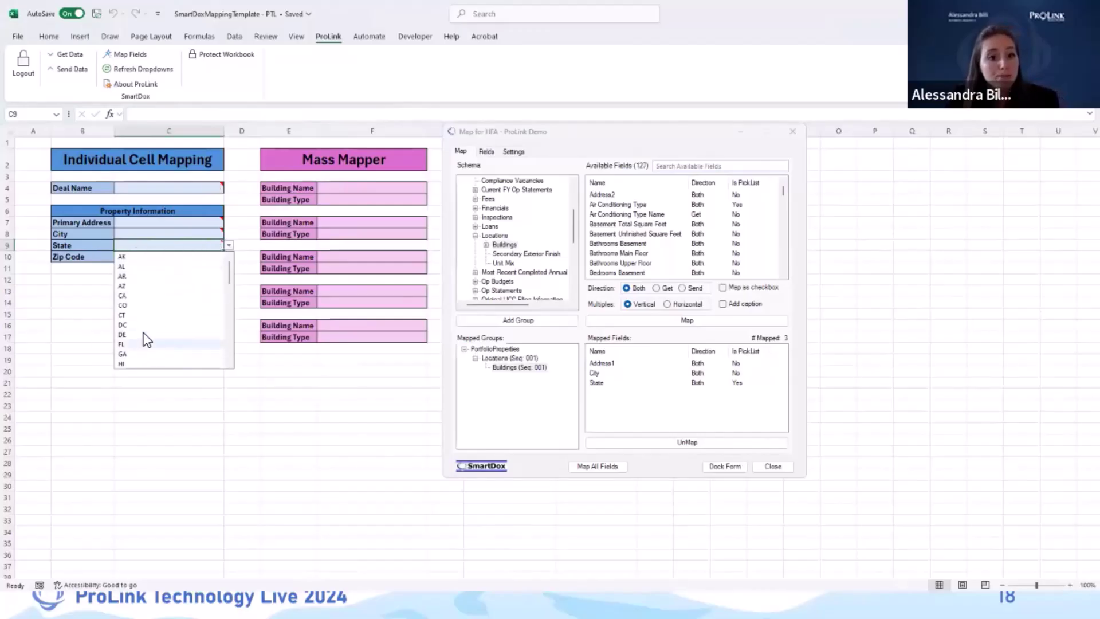
scroll(164, 298, down, 5)
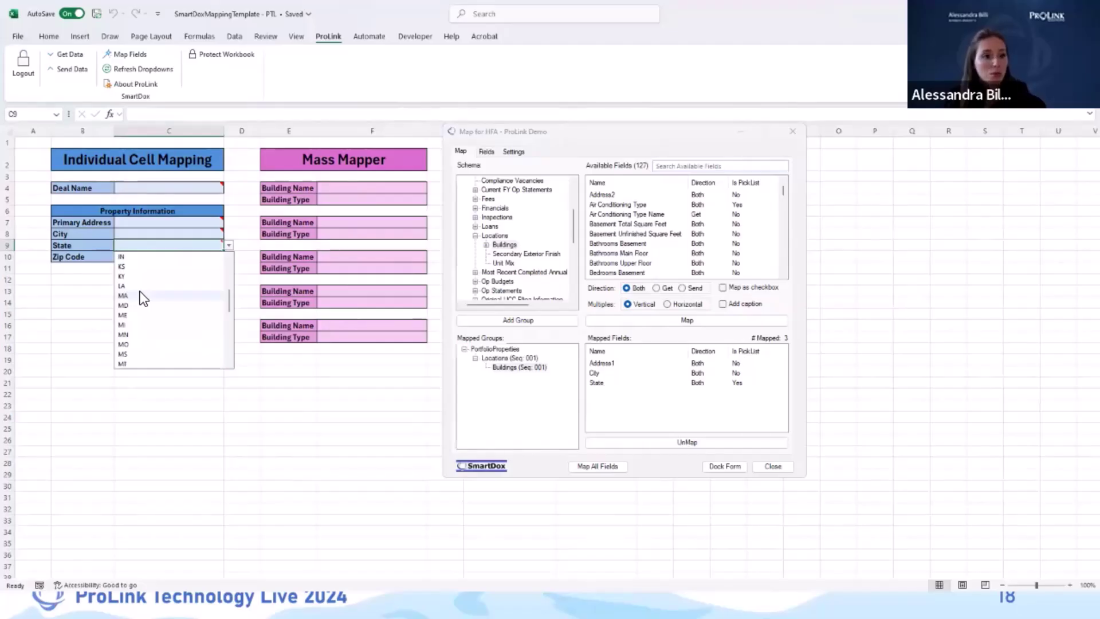
scroll(140, 291, down, 8)
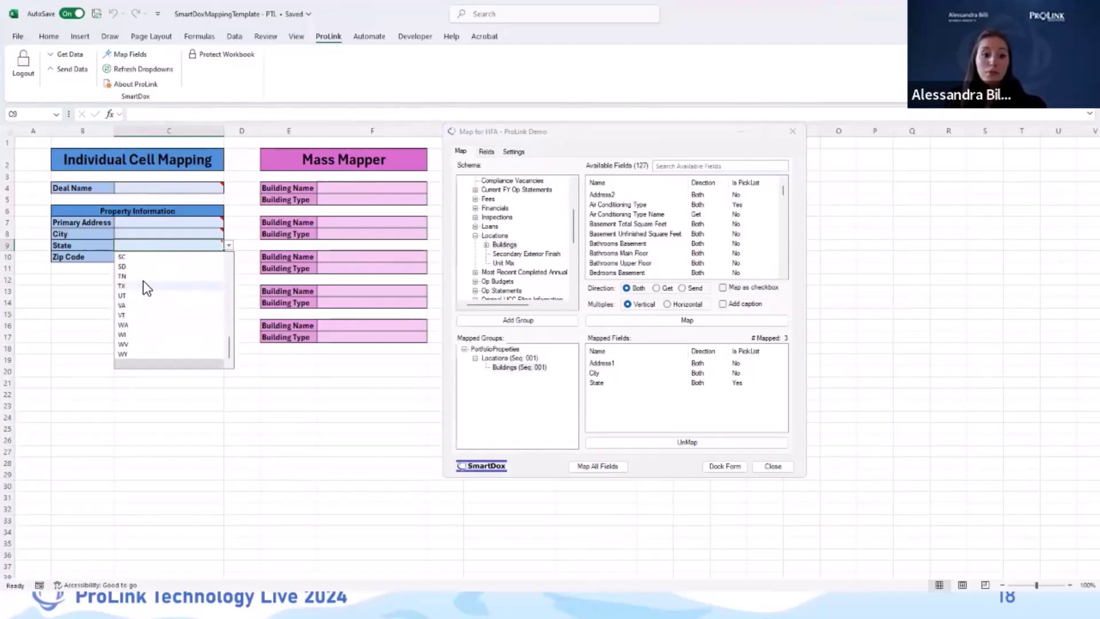
click(139, 248)
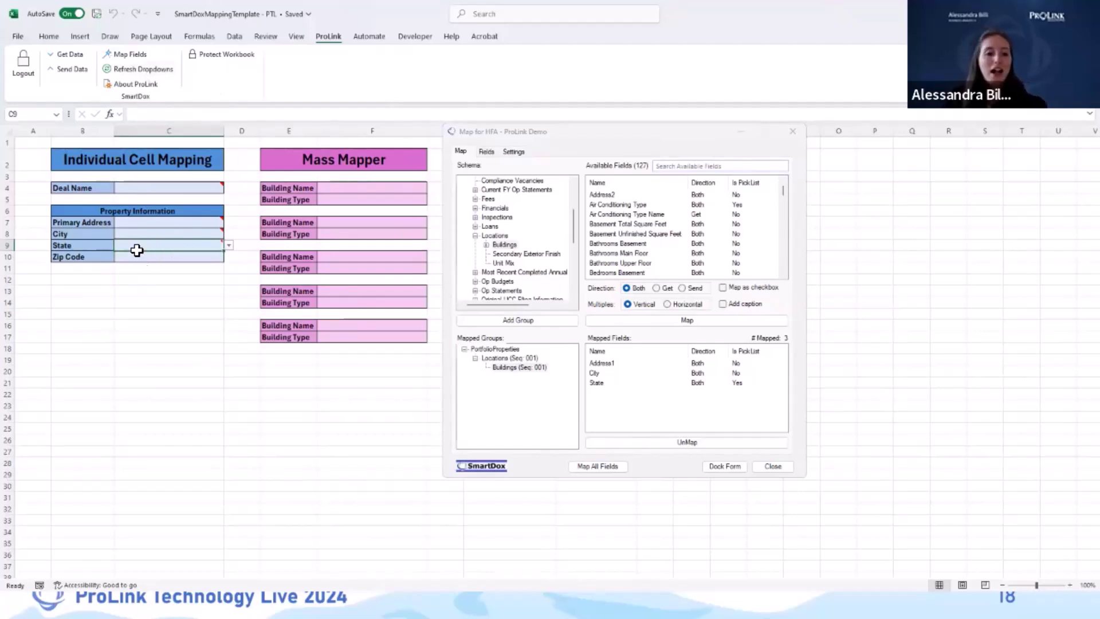
- Map the Zip Code field to the Zip Code value cell C10 and close the field mapping form
click(208, 257)
click(679, 165)
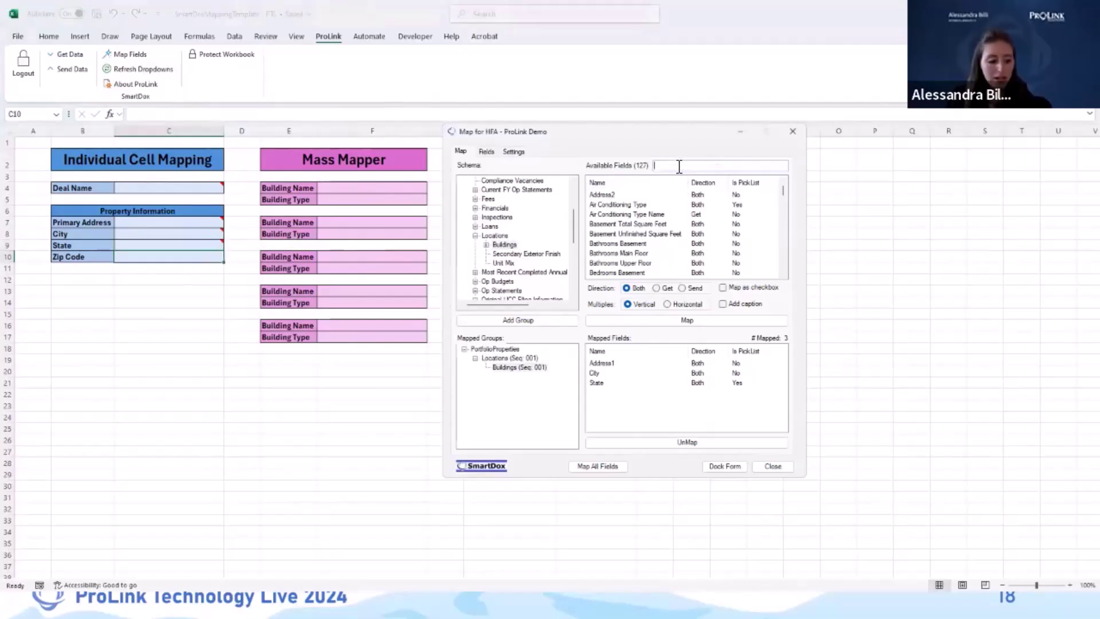
text(zip)
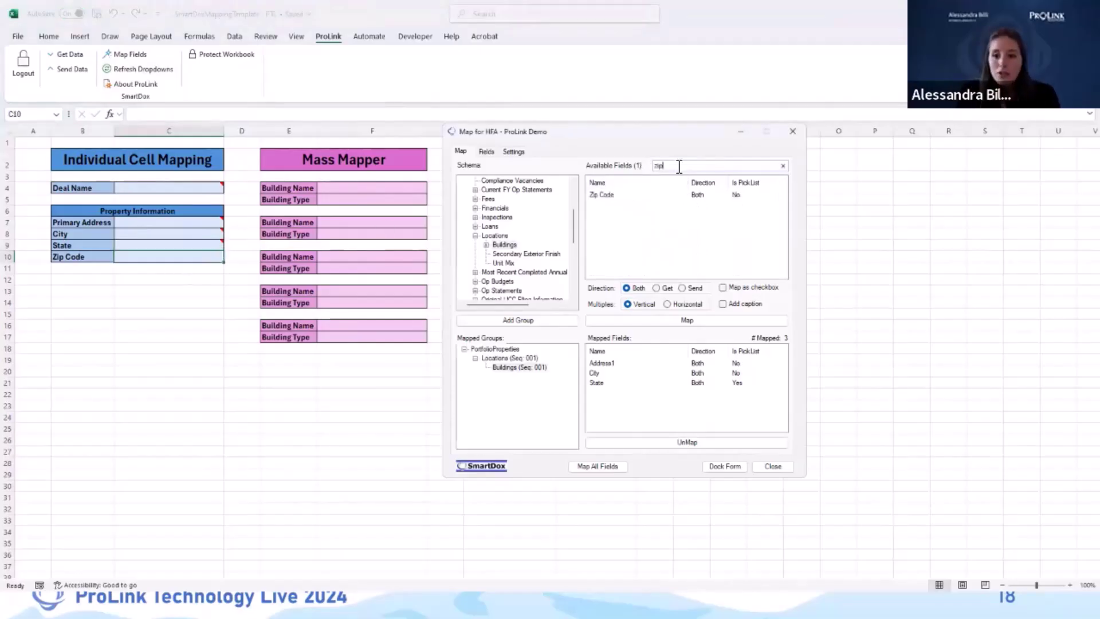
click(671, 195)
click(671, 320)
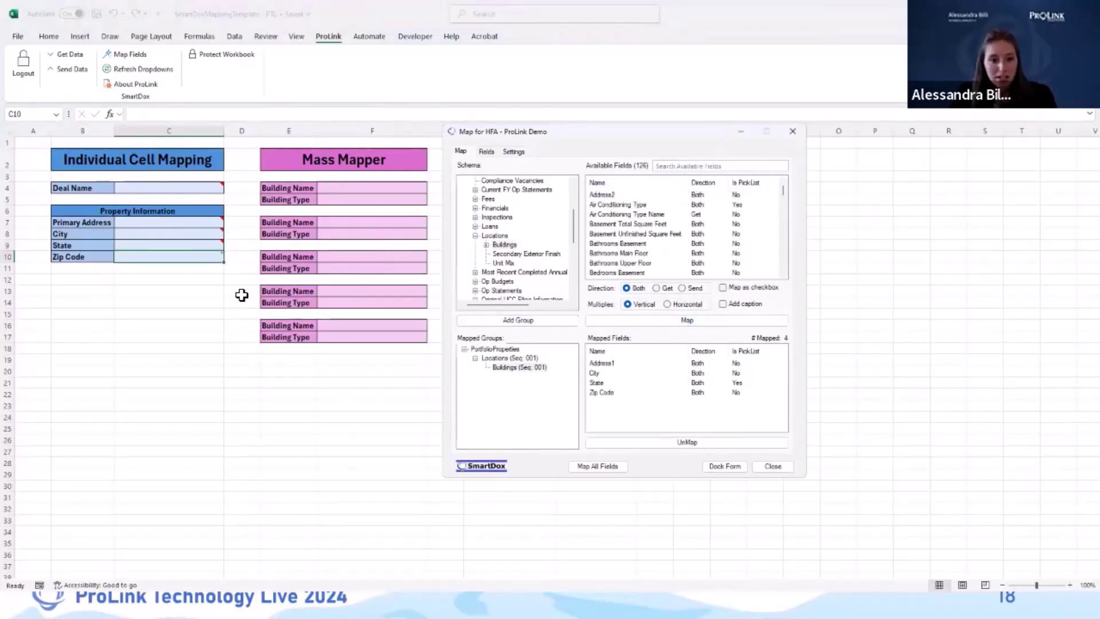
mouse_move(180, 188)
mouse_move(200, 259)
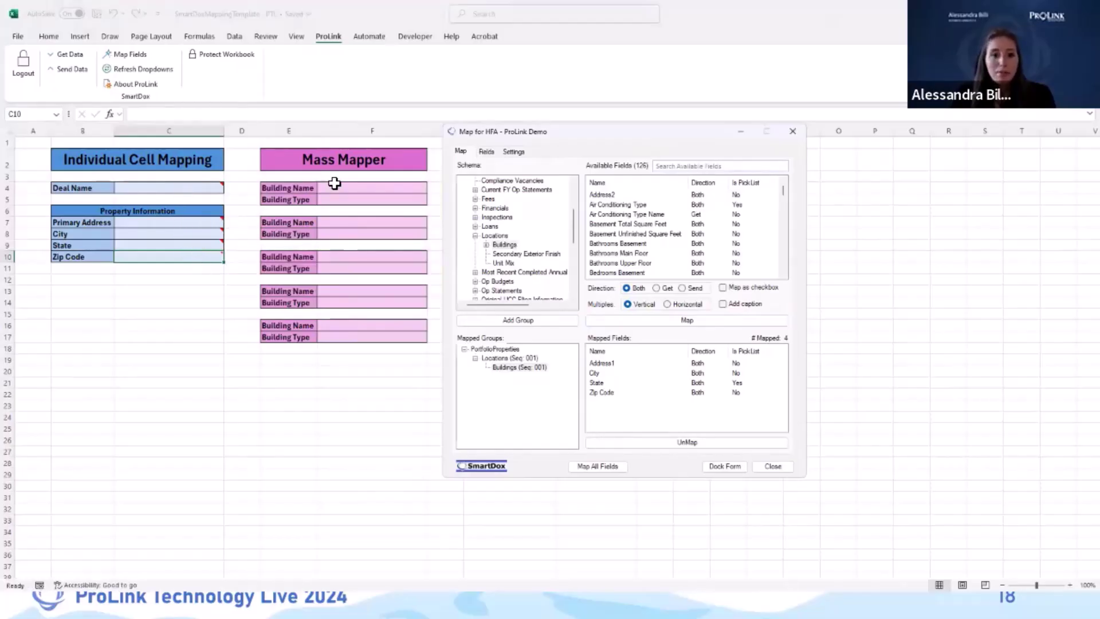
click(780, 467)
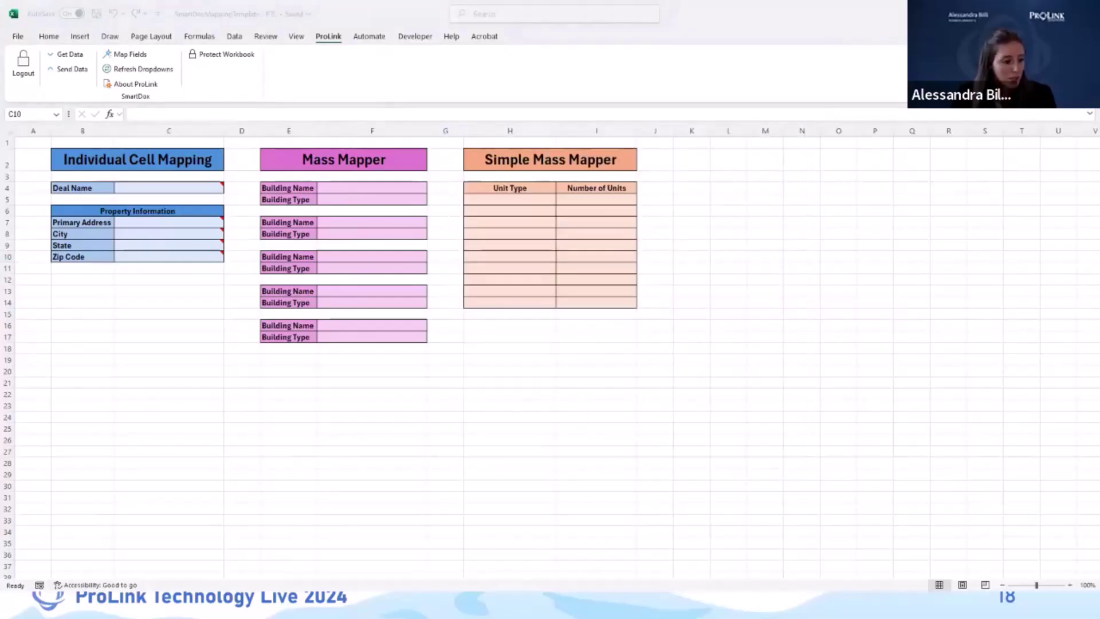
key(alt+Tab)
click(166, 442)
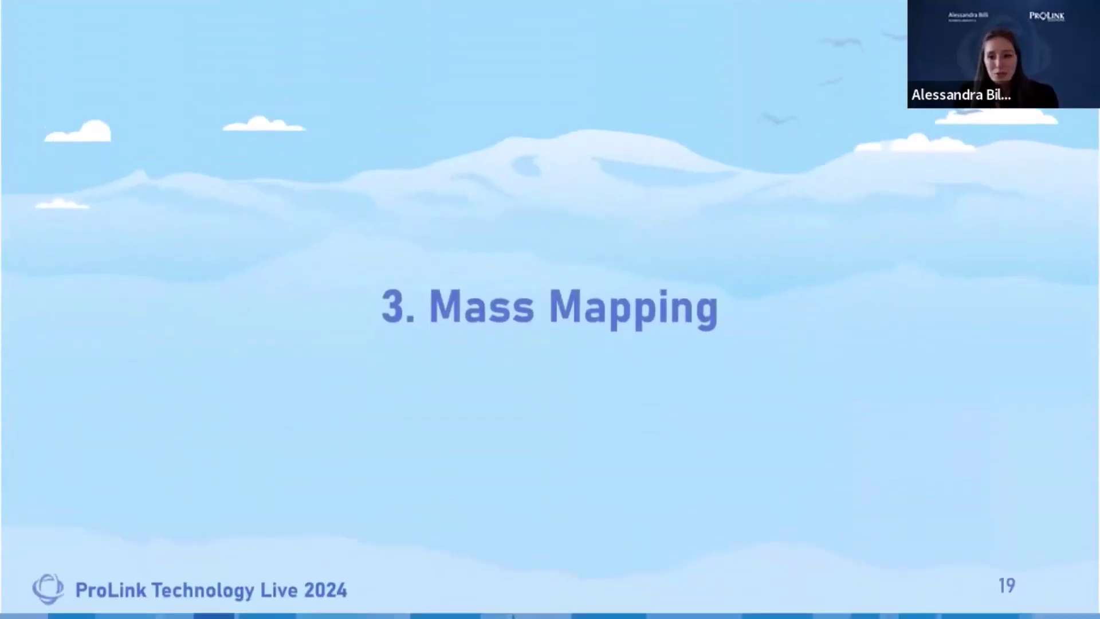
click(282, 424)
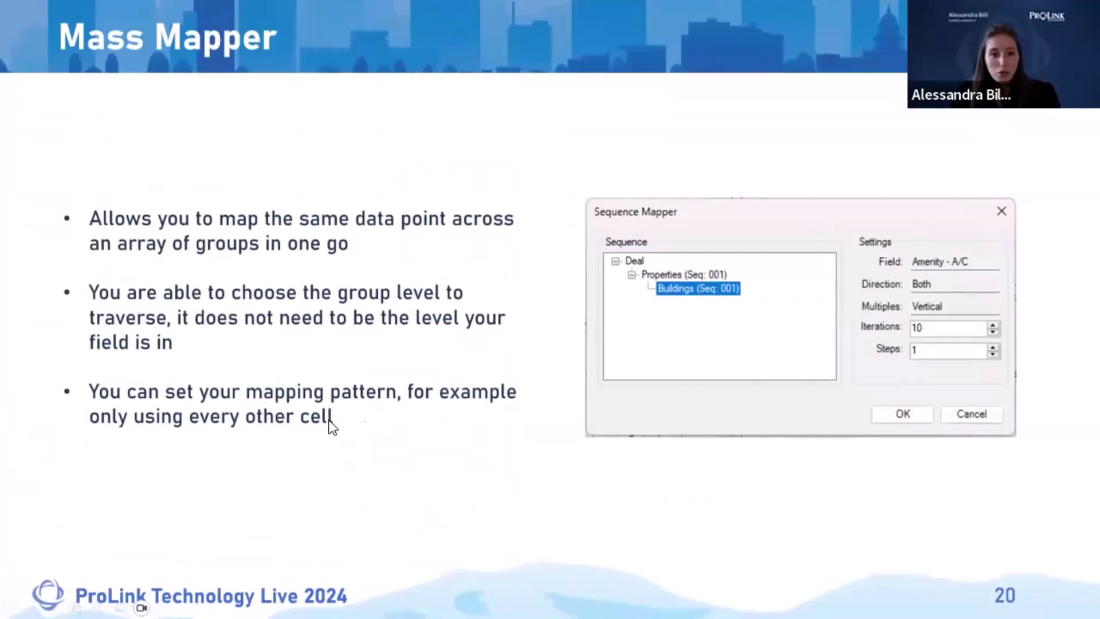
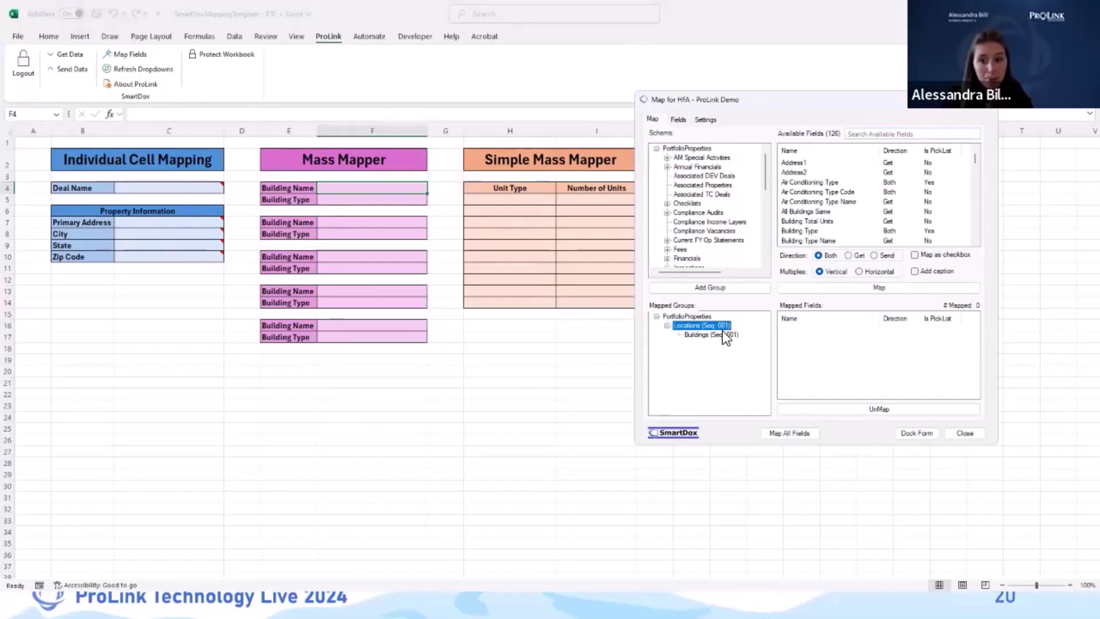
- Duplicate the mapped Buildings (Seq: 001) group under Locations with 5 iterations
click(725, 335)
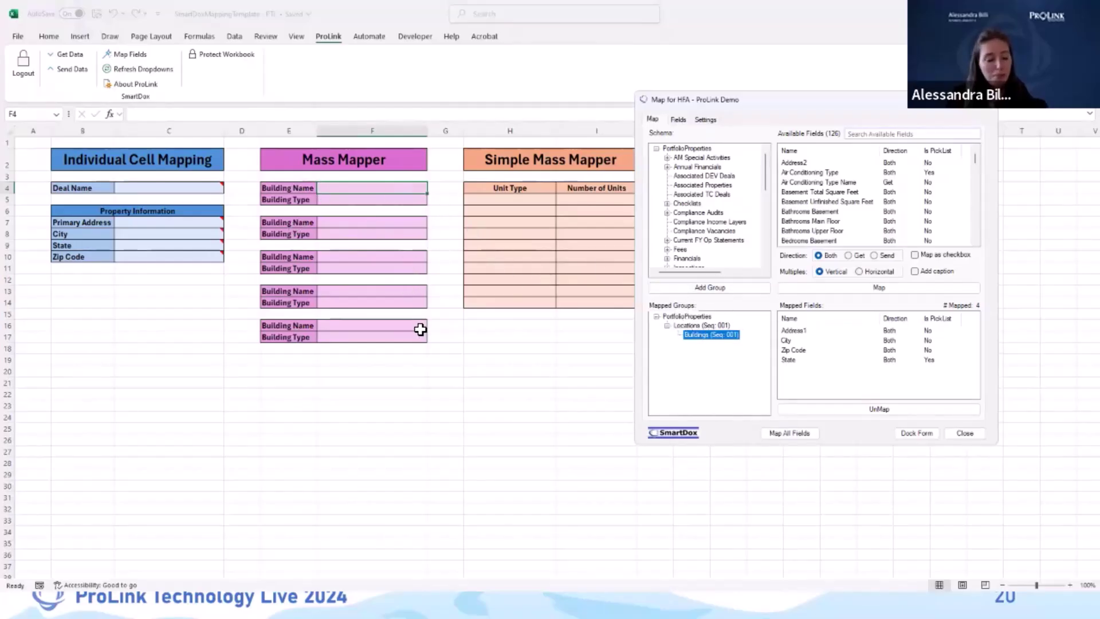
right_click(711, 335)
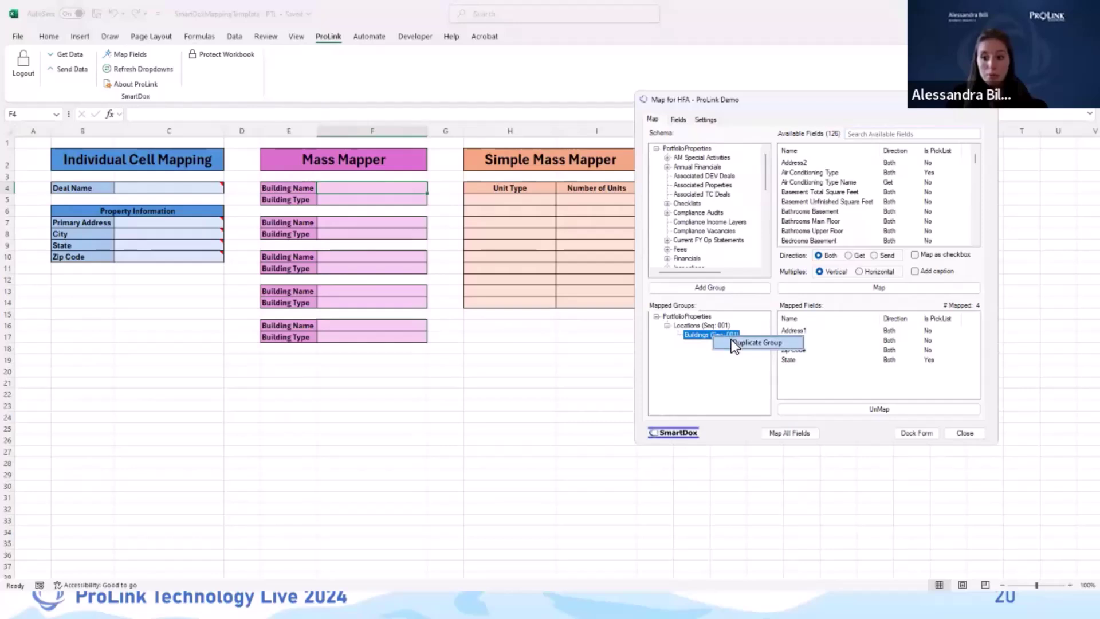
click(731, 340)
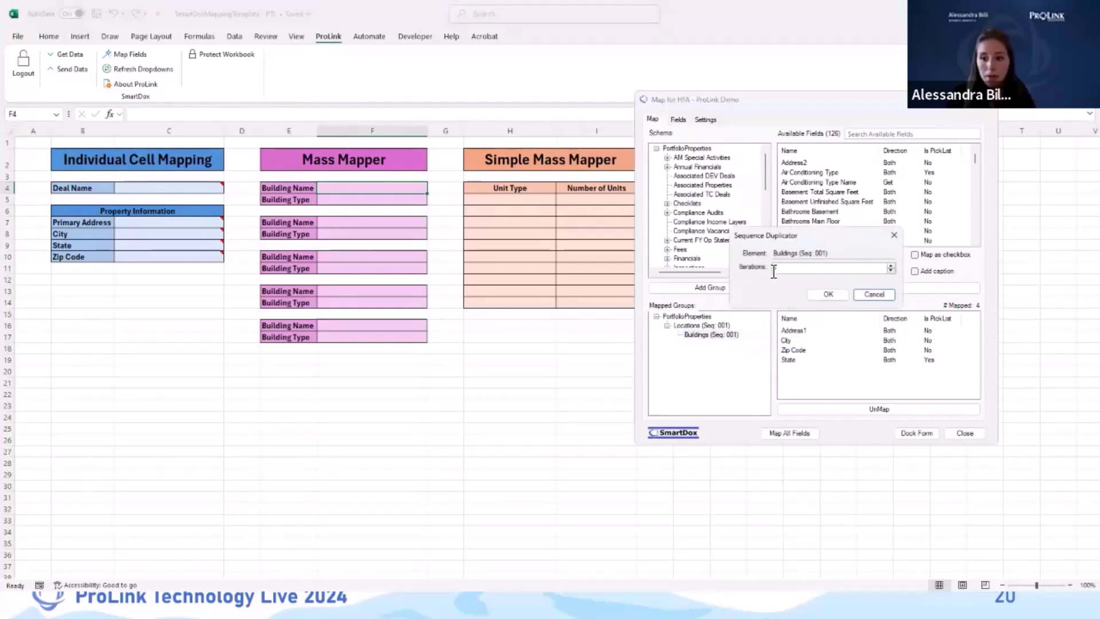
click(774, 268)
text(5)
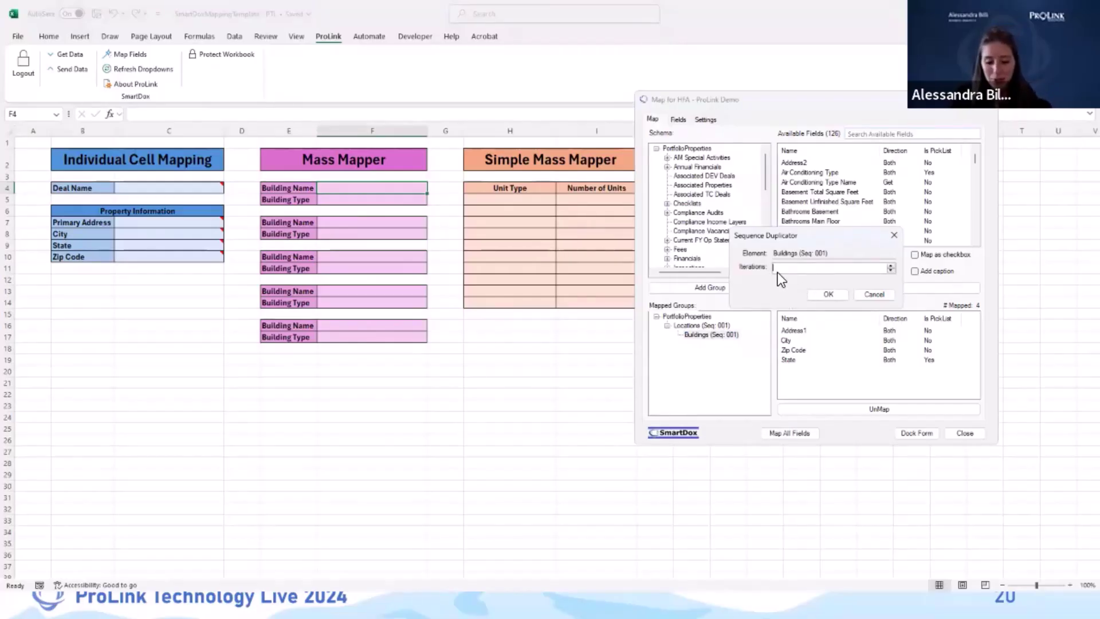
key(Home)
text(2)
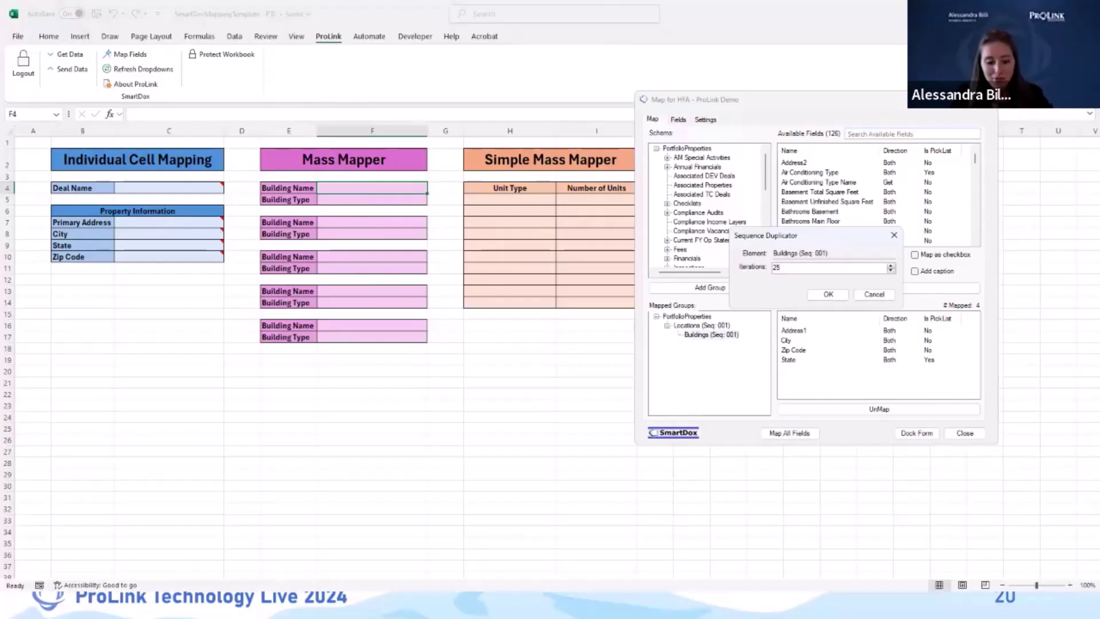
key(BackSpace)
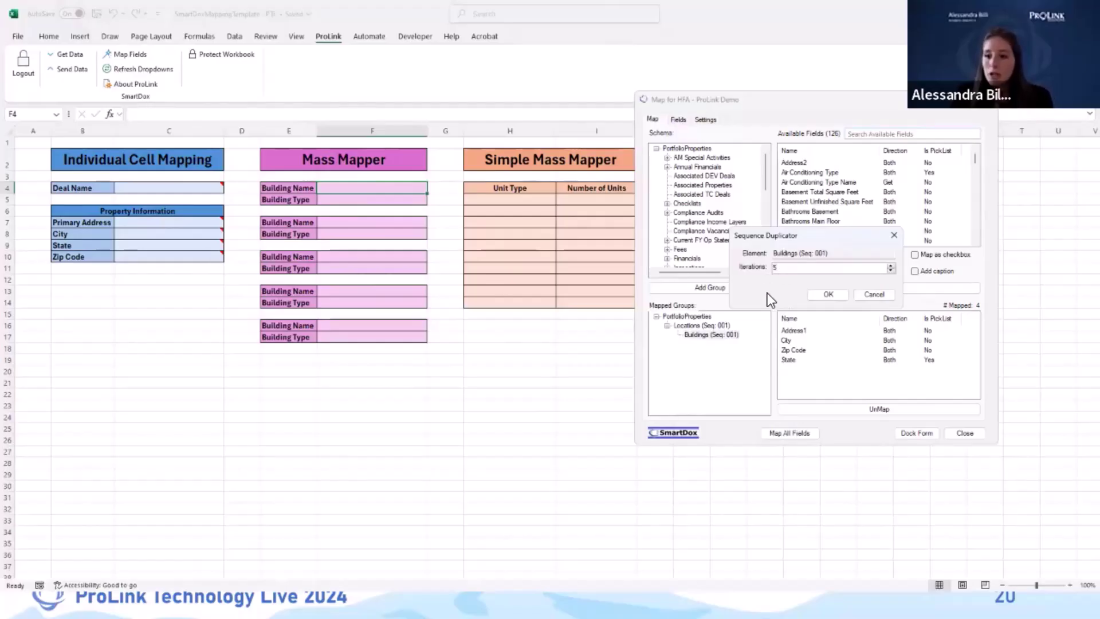
click(812, 293)
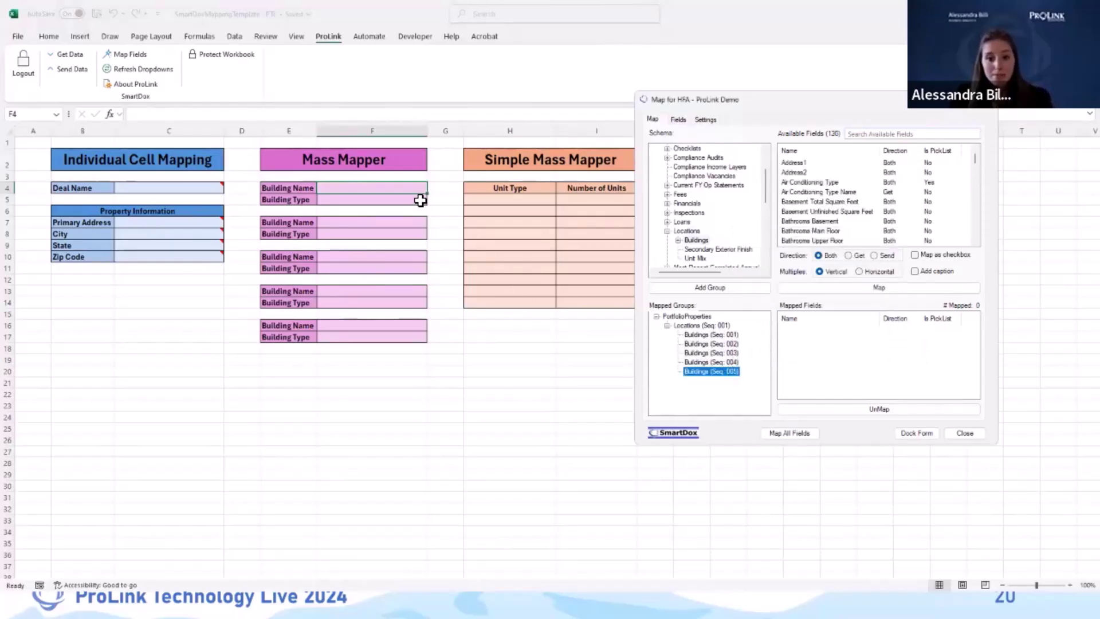
- Start the Mass Mapper for the Building Name field of the mapped group Buildings (Seq: 001), beginning at cell F4
click(706, 335)
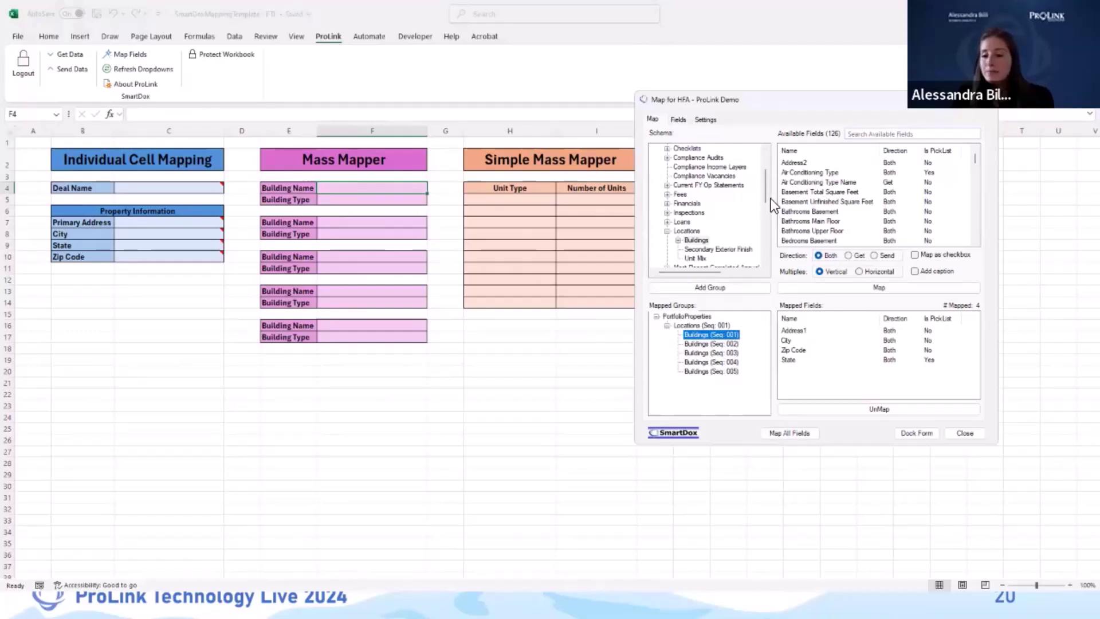
scroll(851, 170, down, 3)
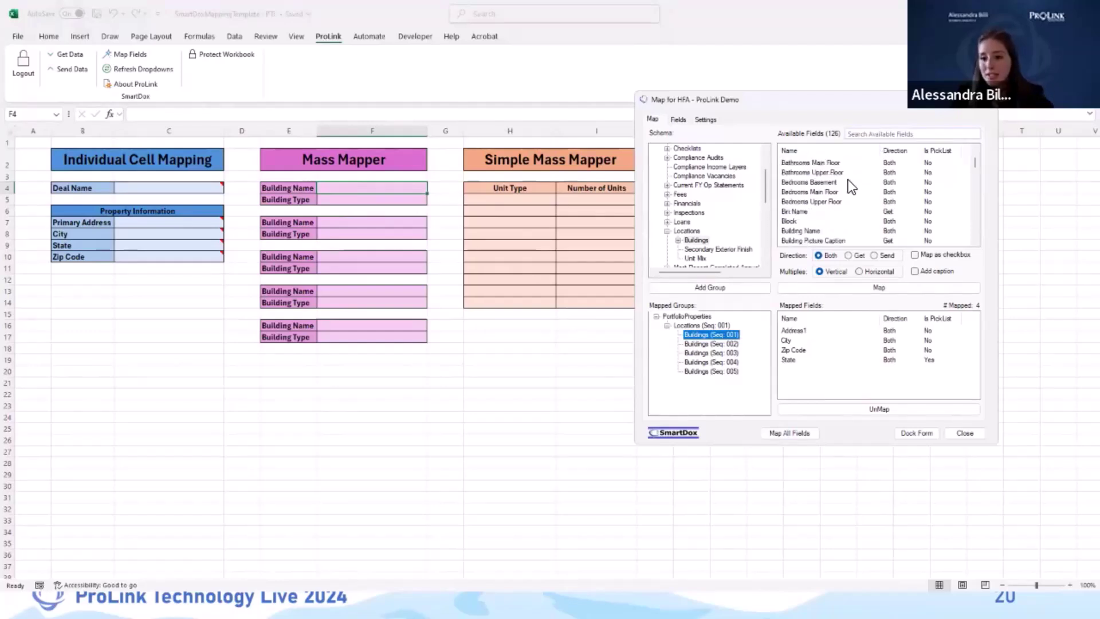
click(826, 203)
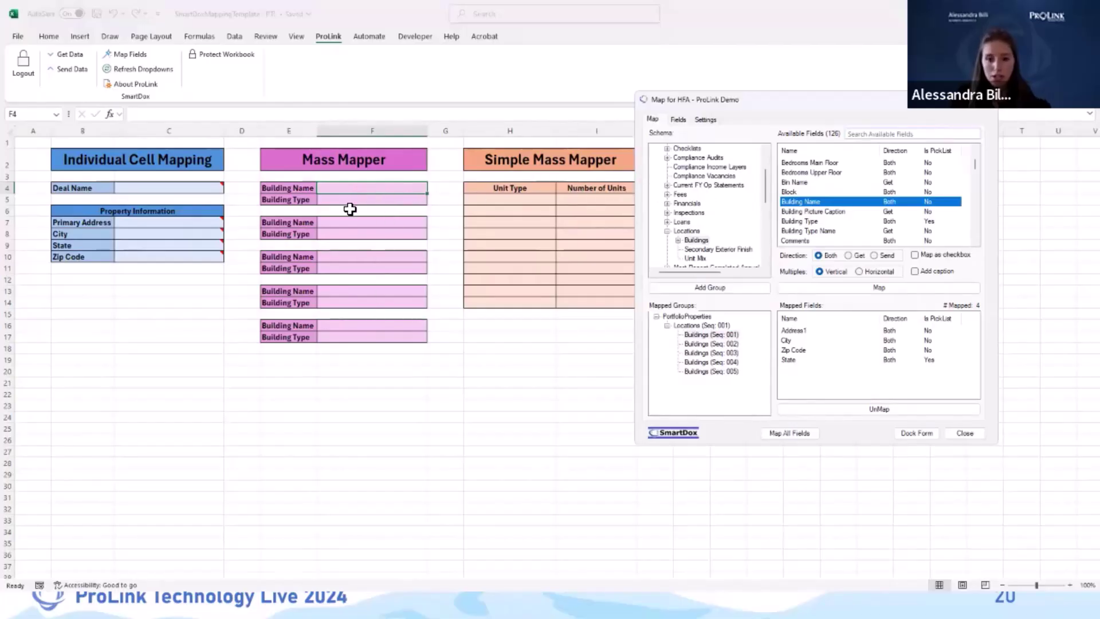
click(847, 287)
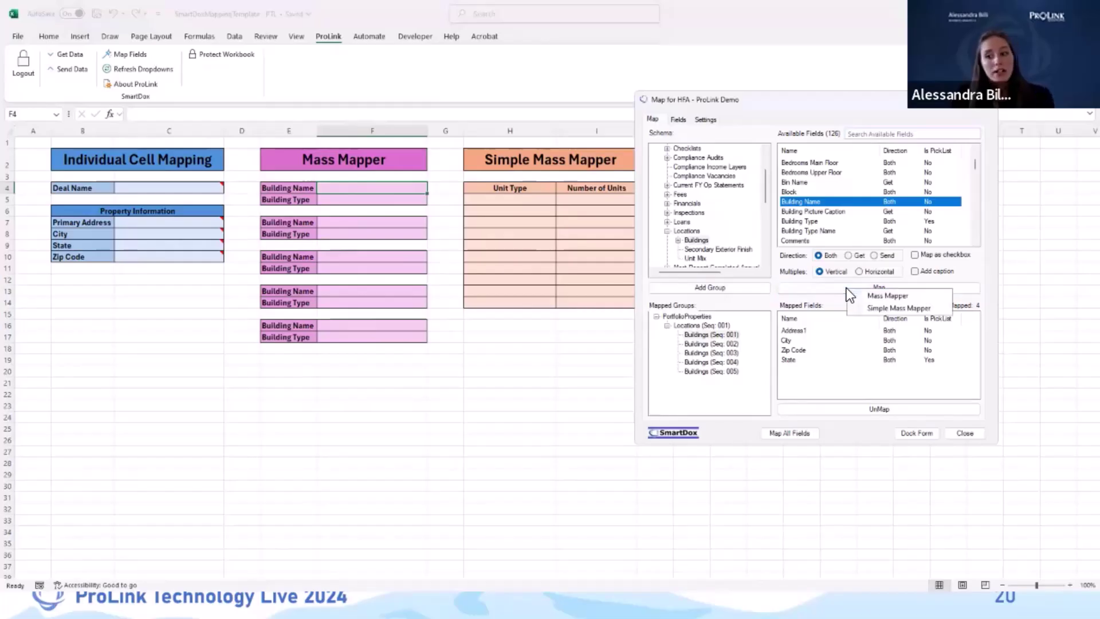
click(875, 294)
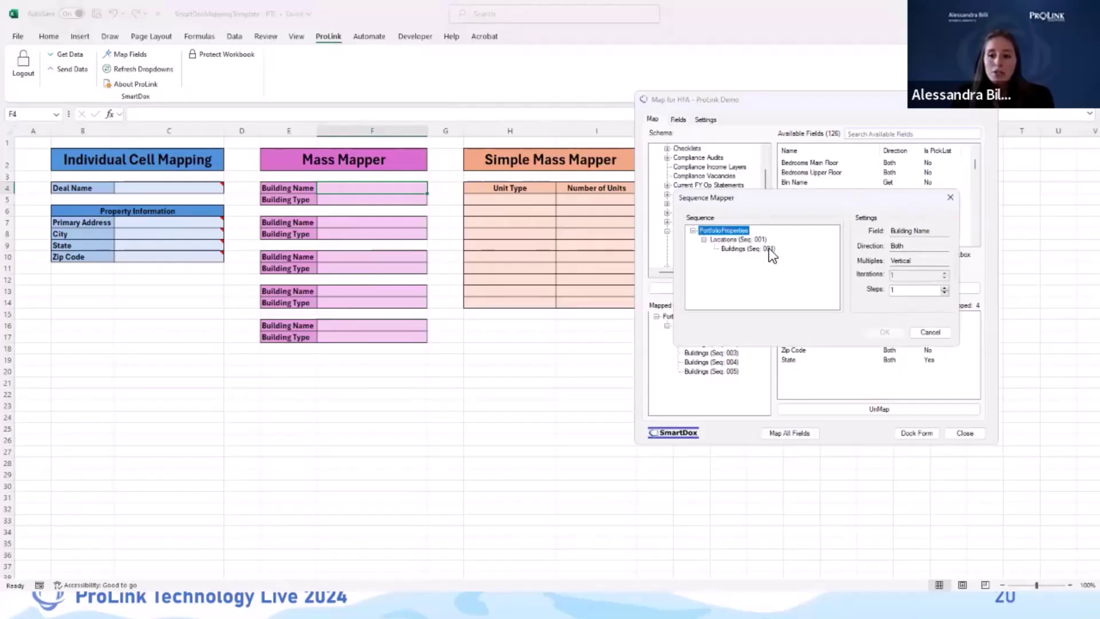
- Mass-map Building Name across the Buildings (Seq: 001) sequence level with 5 iterations and steps of 3
click(738, 250)
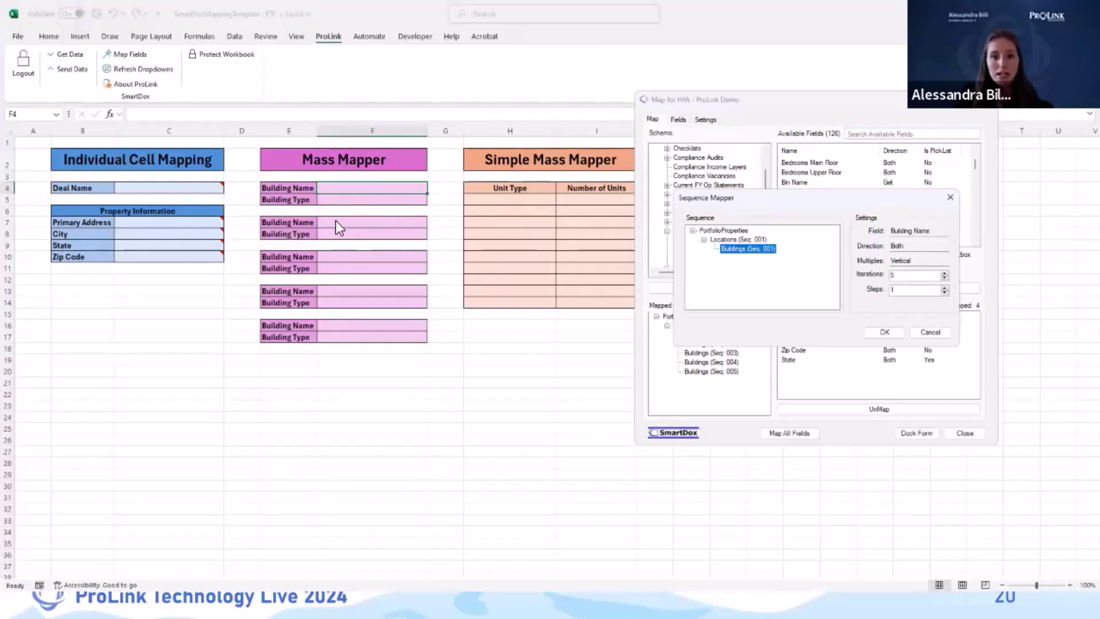
click(945, 287)
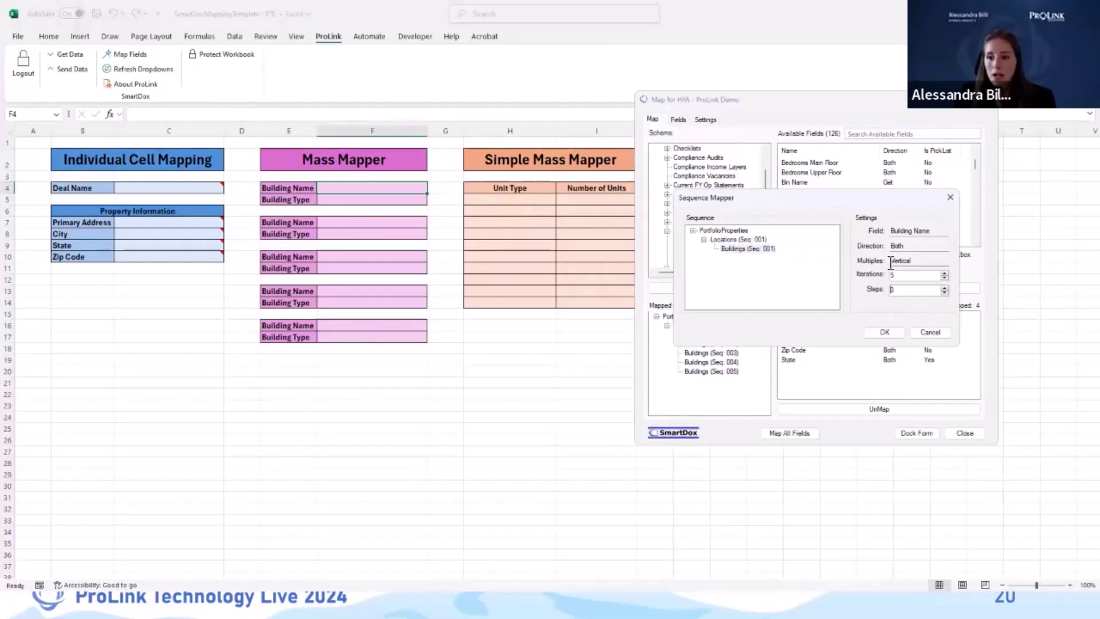
click(752, 240)
click(754, 250)
click(739, 239)
click(754, 250)
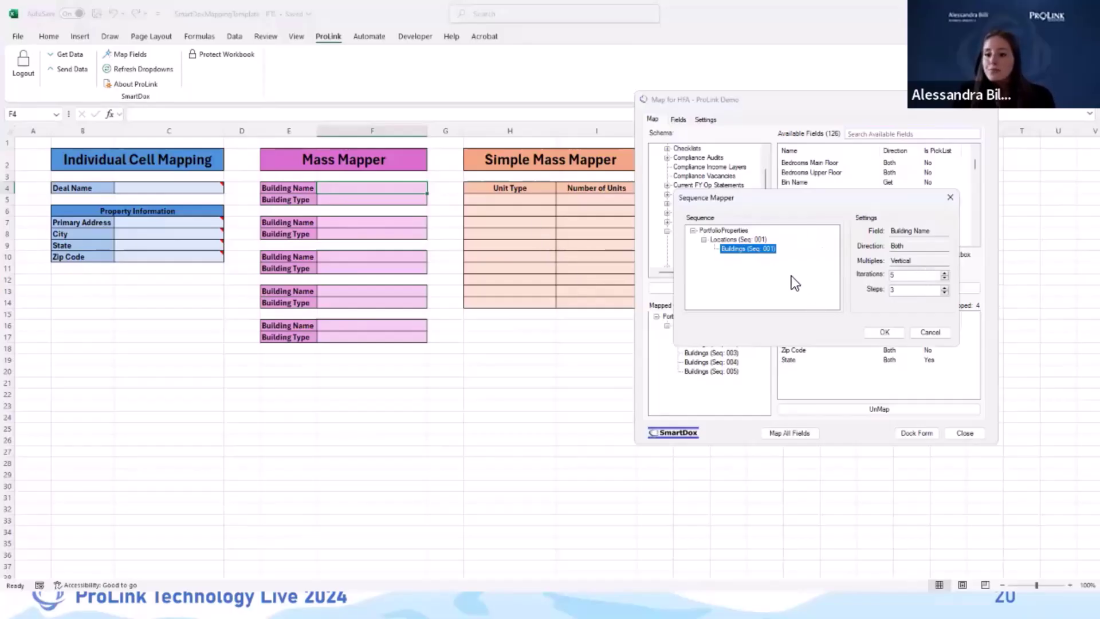
click(944, 274)
click(943, 278)
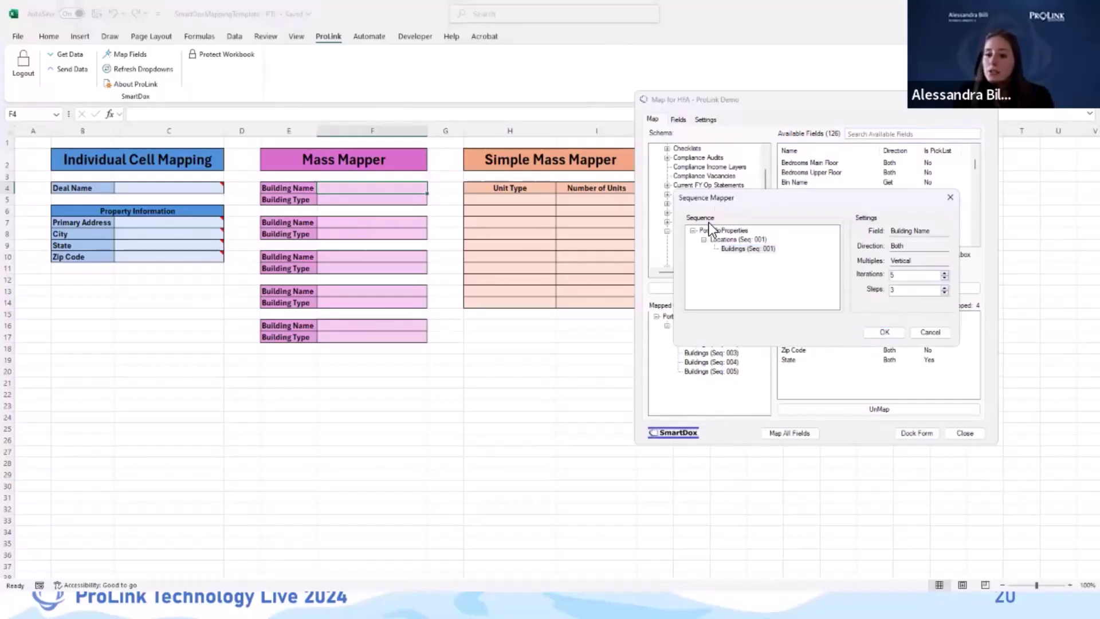
drag(735, 194, 704, 146)
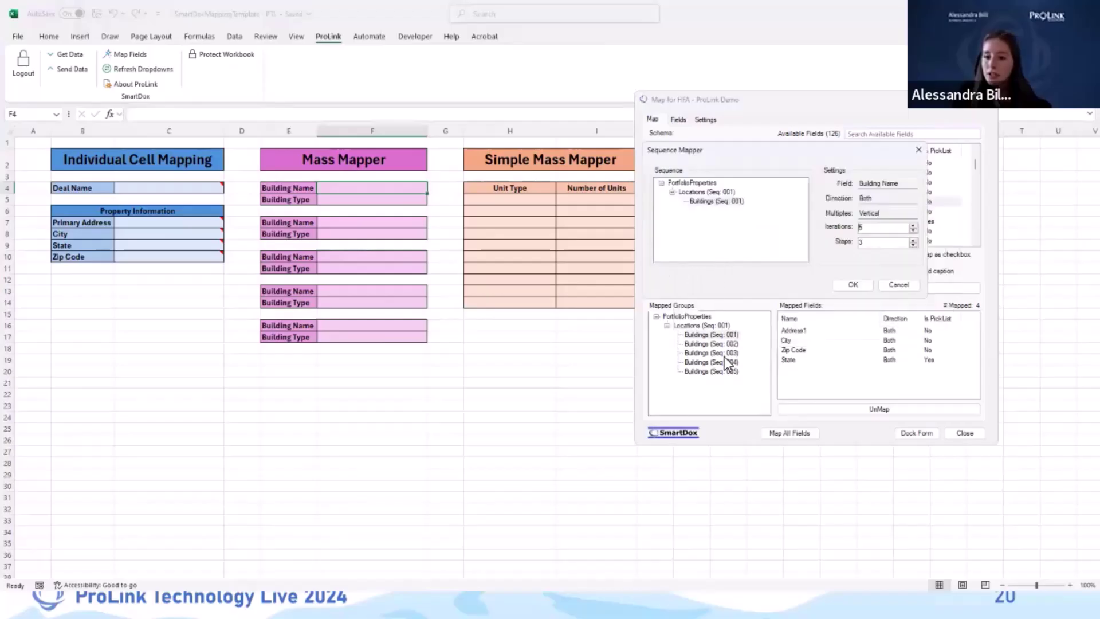
click(860, 287)
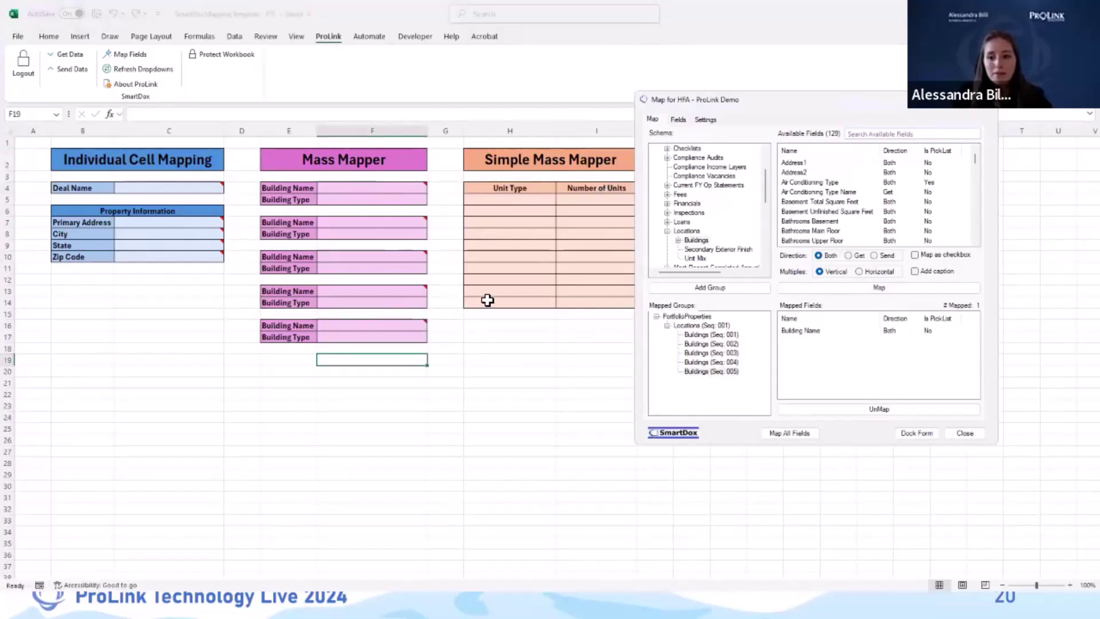
- Select the first Building Type value cell F5 and review the mapped fields of Buildings (Seq: 005) and Buildings (Seq: 001)
click(399, 202)
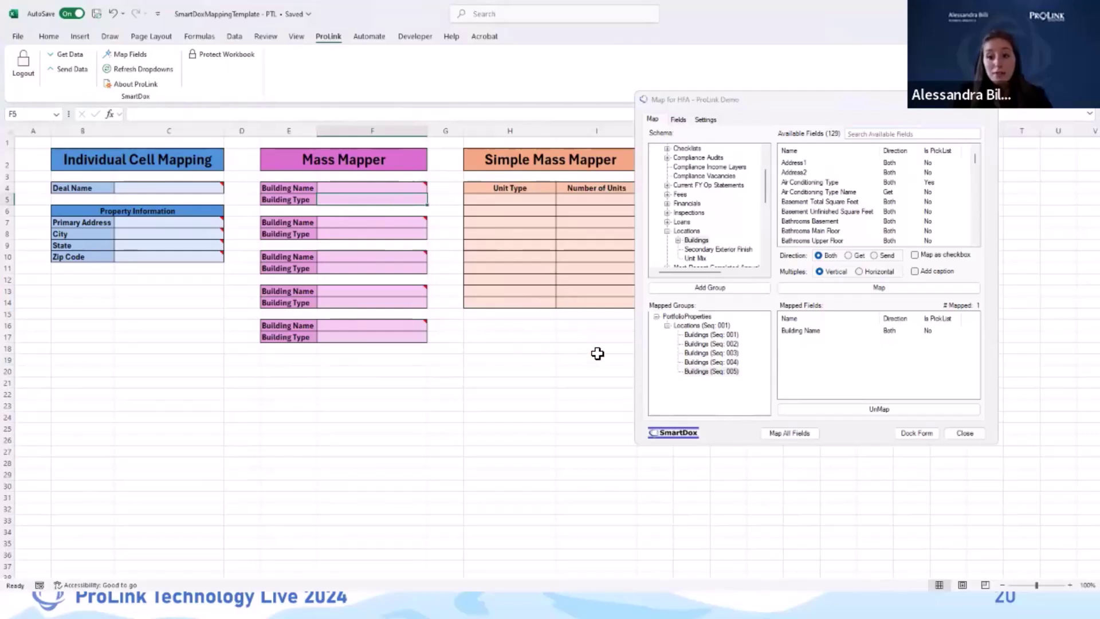
click(712, 371)
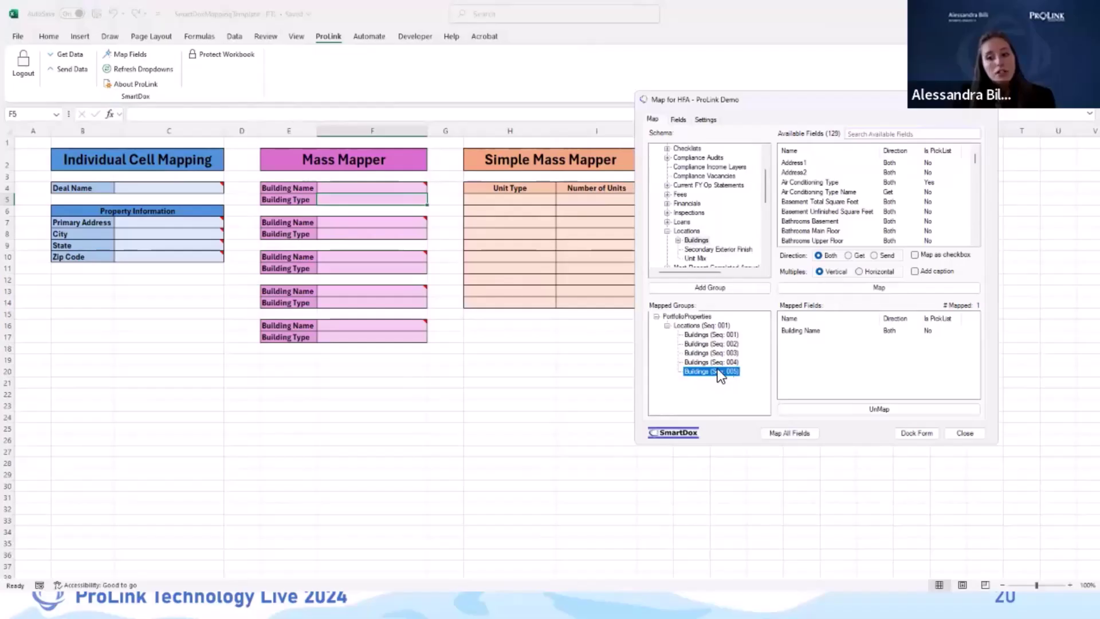
click(726, 335)
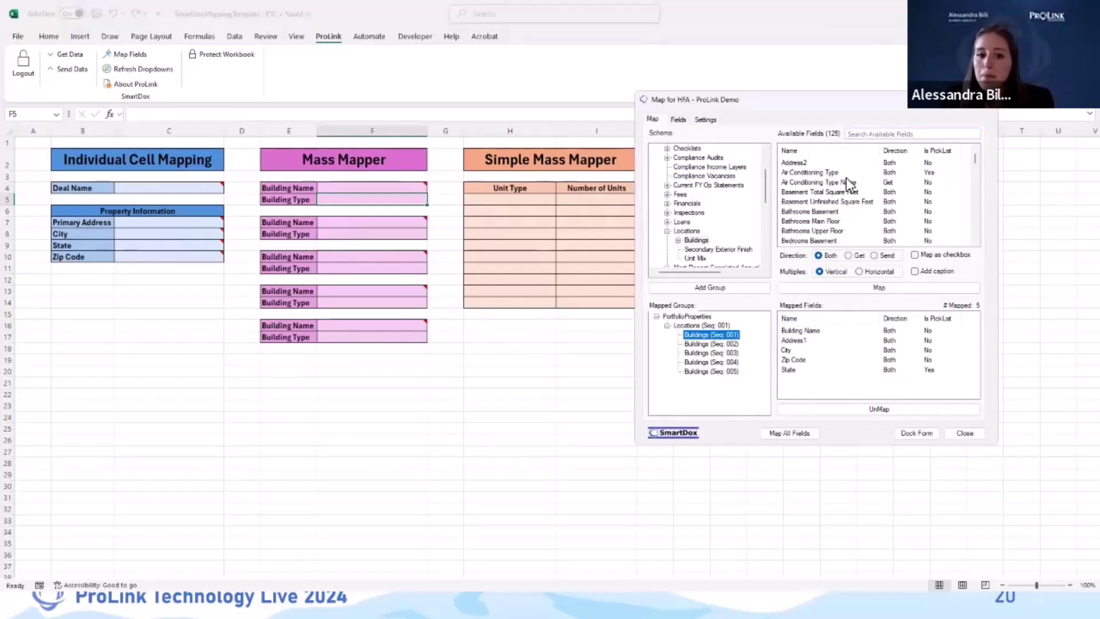
click(734, 375)
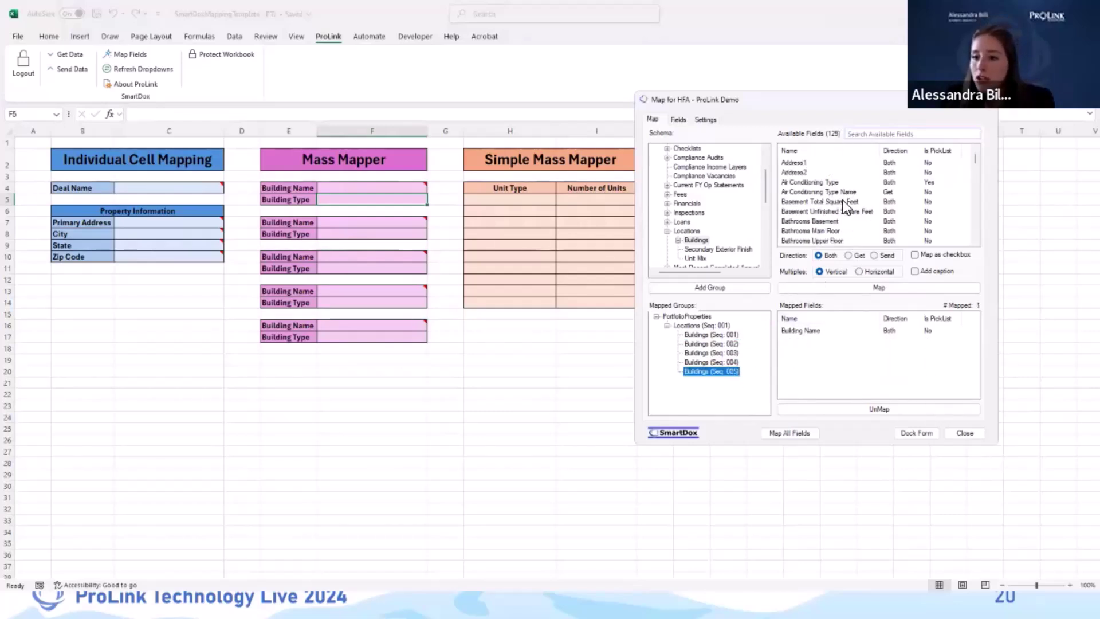
scroll(841, 206, down, 3)
click(817, 222)
click(868, 291)
click(881, 300)
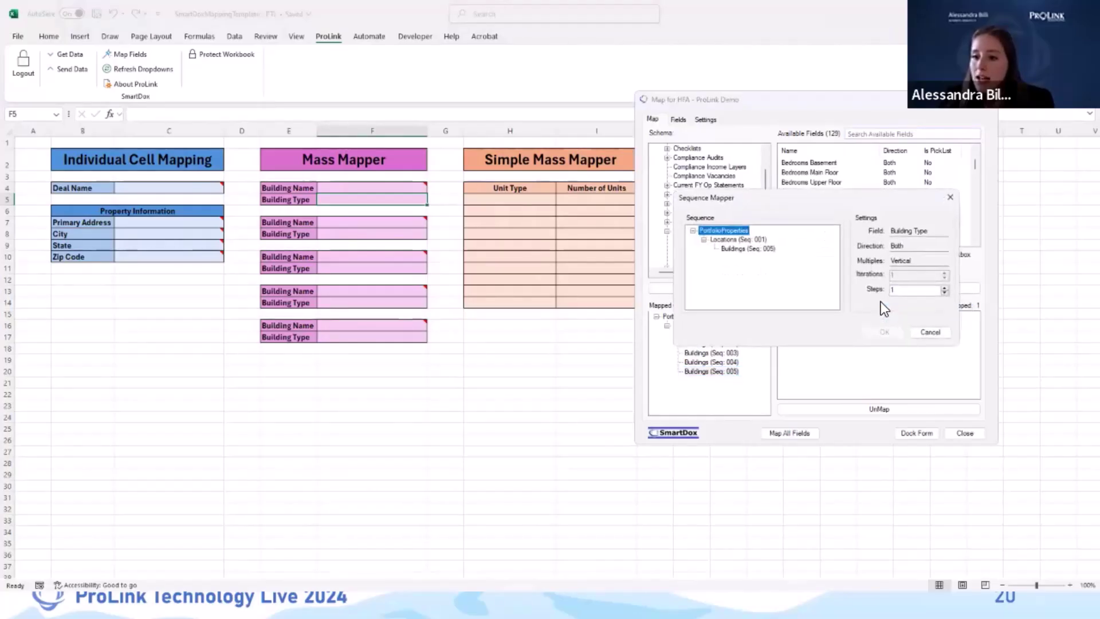
click(770, 251)
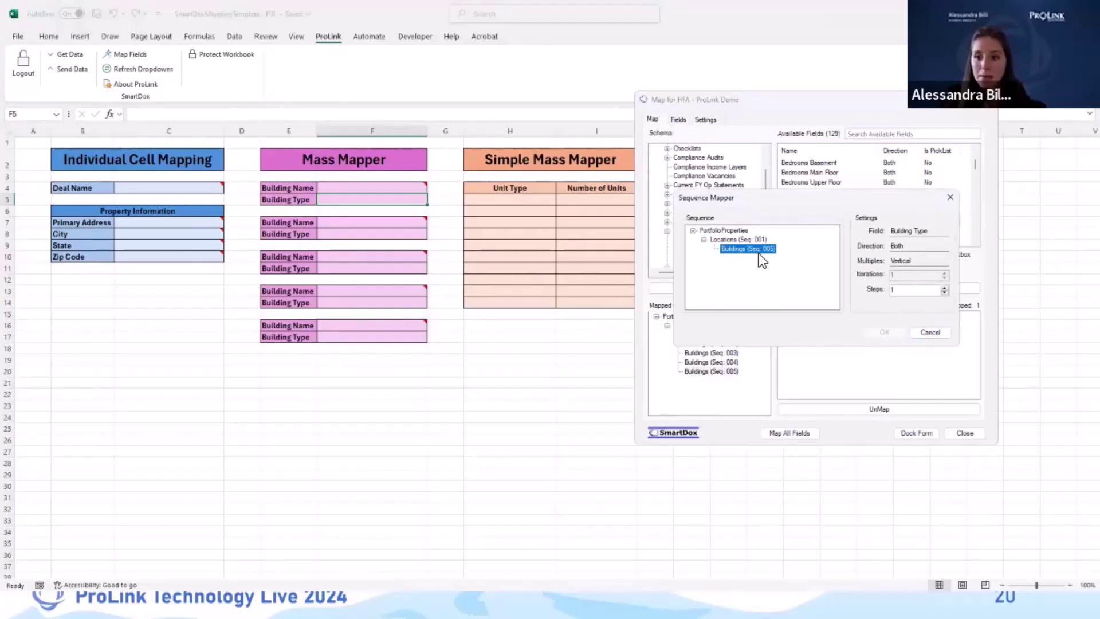
click(929, 333)
- Mass-map Building Type from Buildings (Seq: 001) starting at F5 with 5 iterations and steps of 3, and close the field mapping form
click(712, 334)
scroll(853, 207, down, 5)
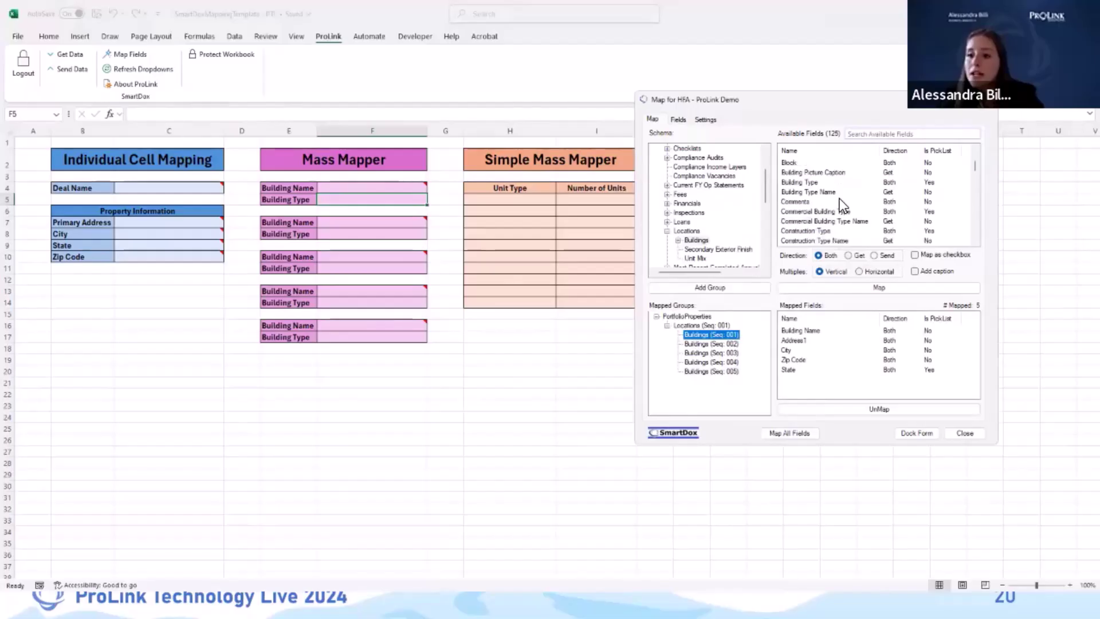
click(800, 181)
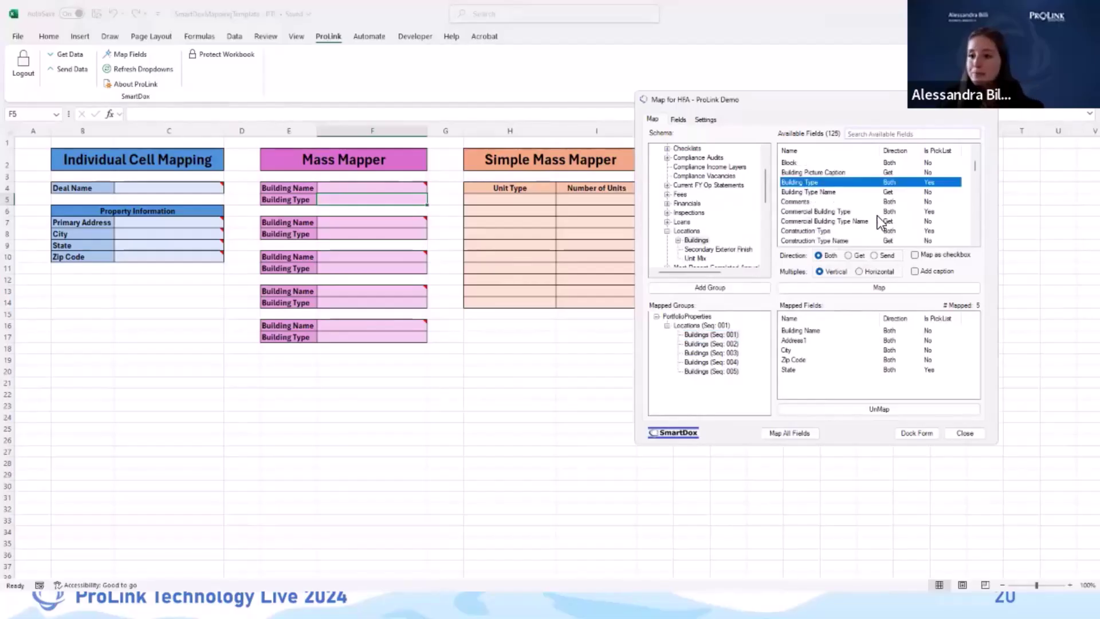
click(865, 287)
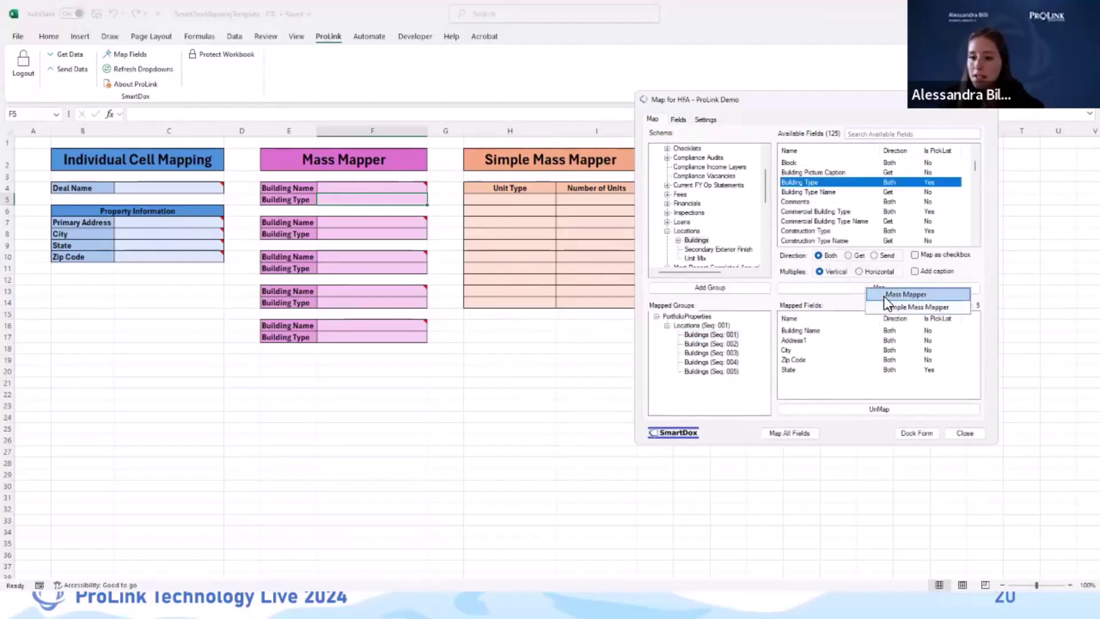
click(885, 295)
click(761, 250)
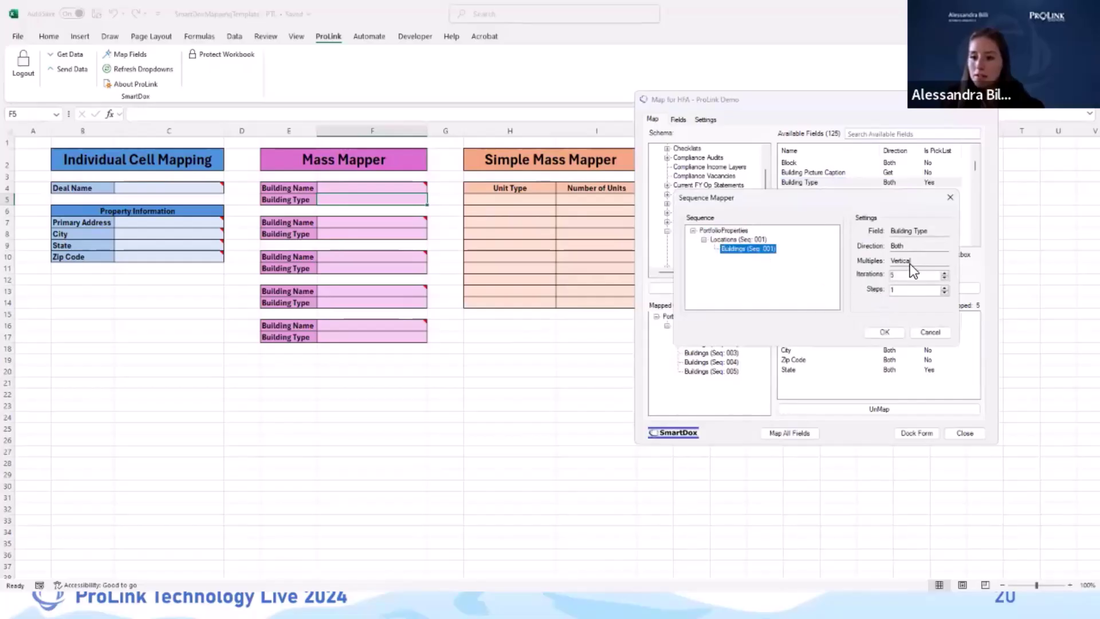
double_click(912, 289)
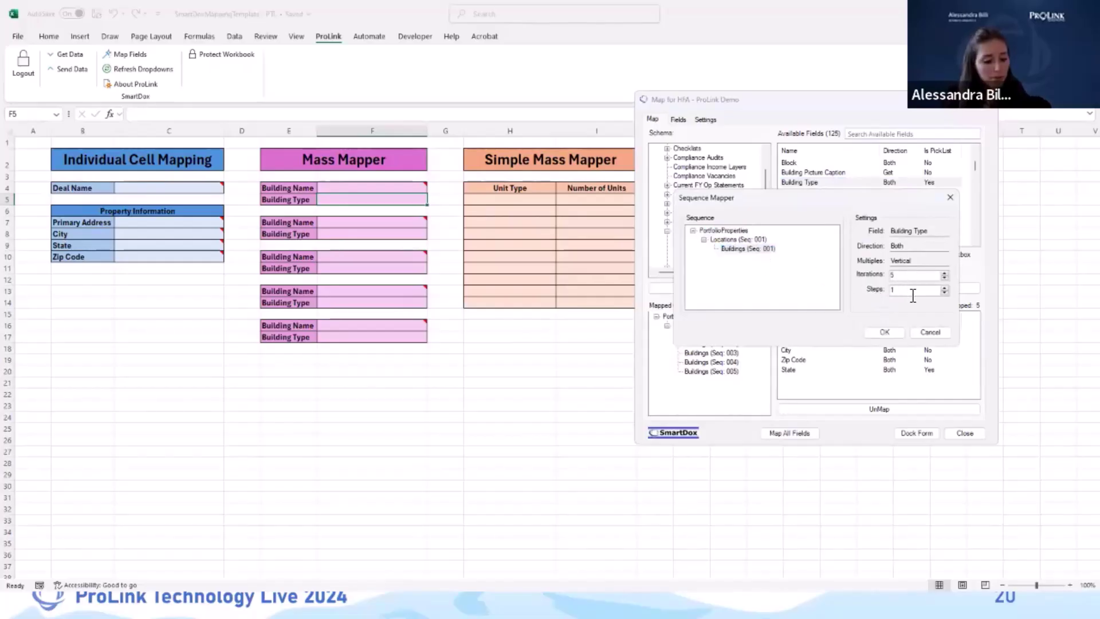
text(3)
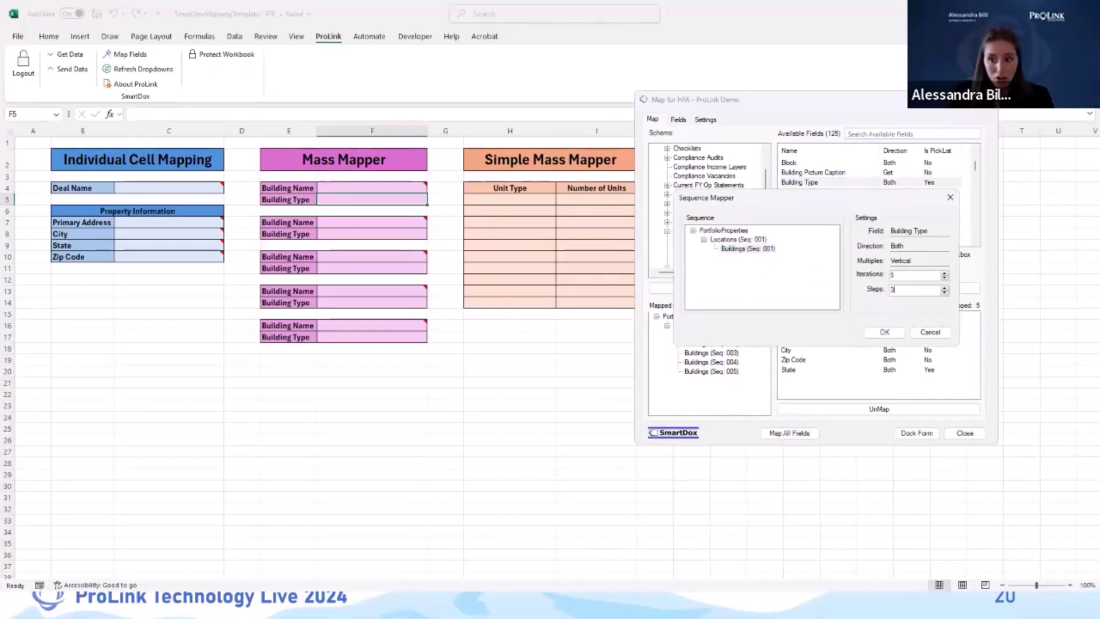
click(885, 333)
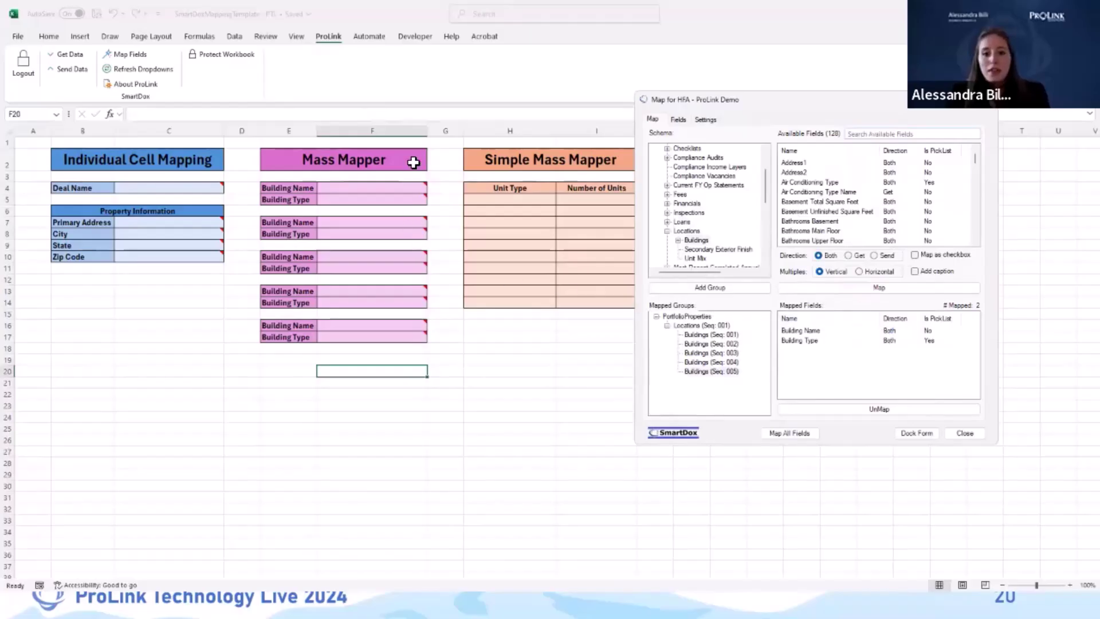
mouse_move(405, 196)
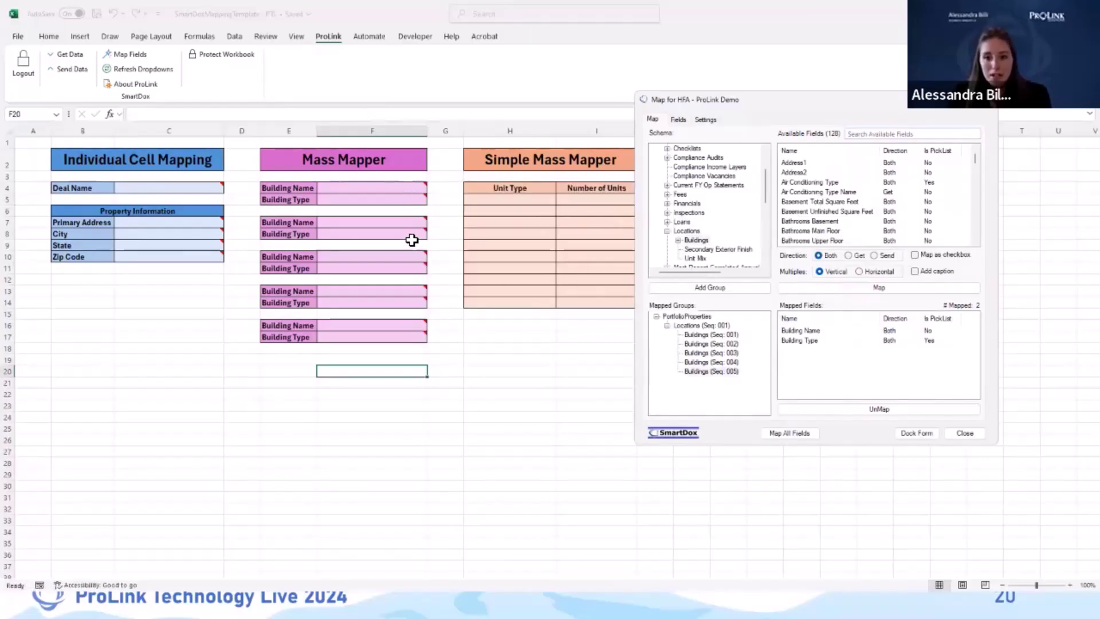
click(958, 433)
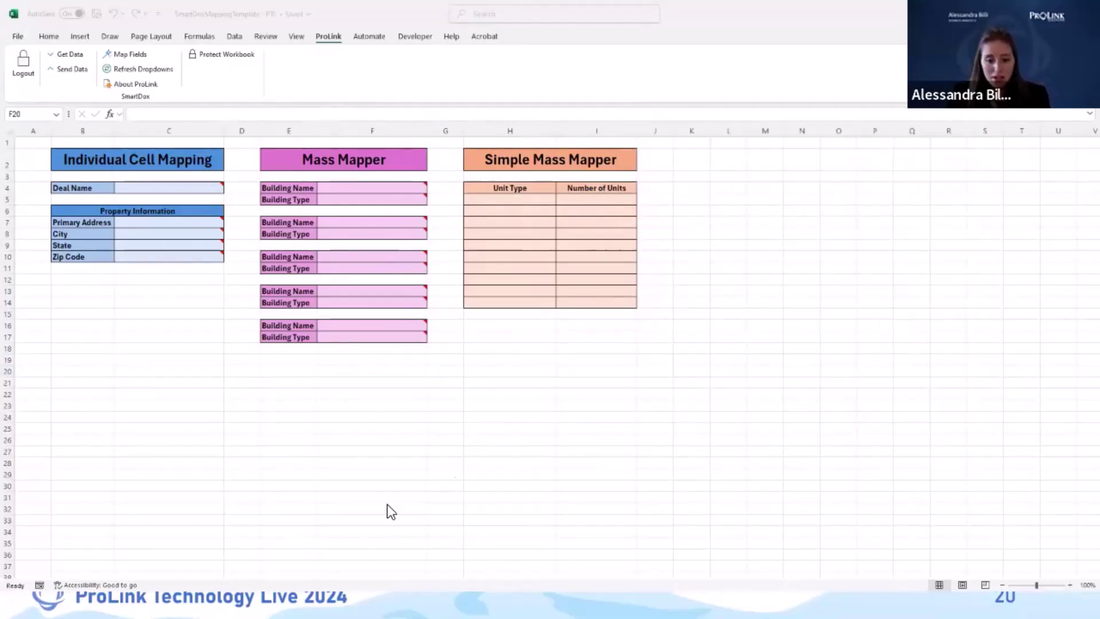
click(366, 546)
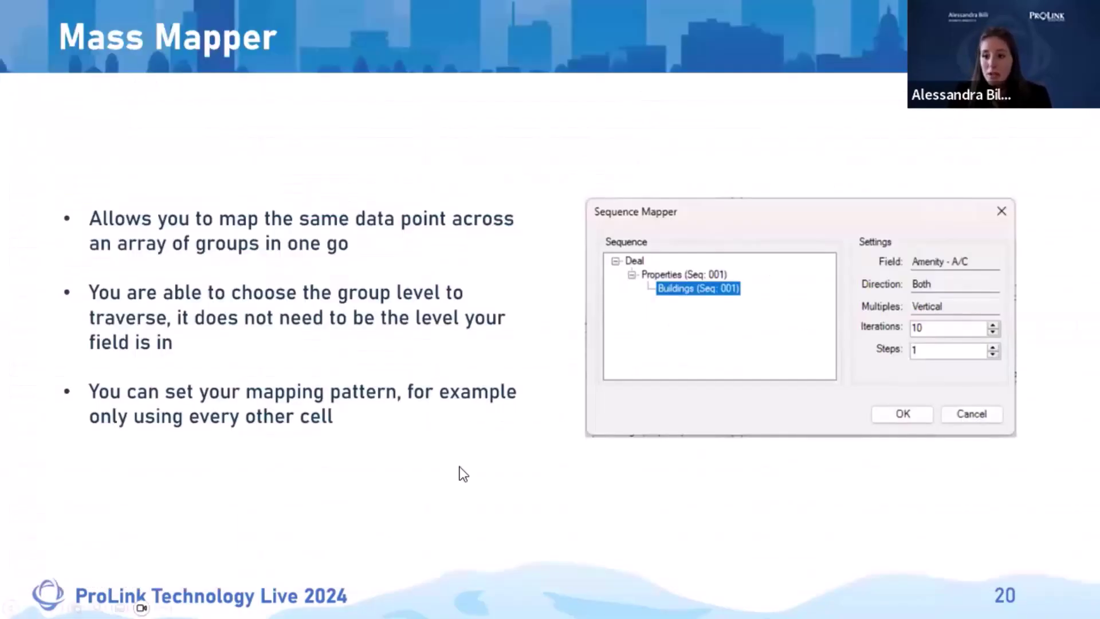
click(469, 459)
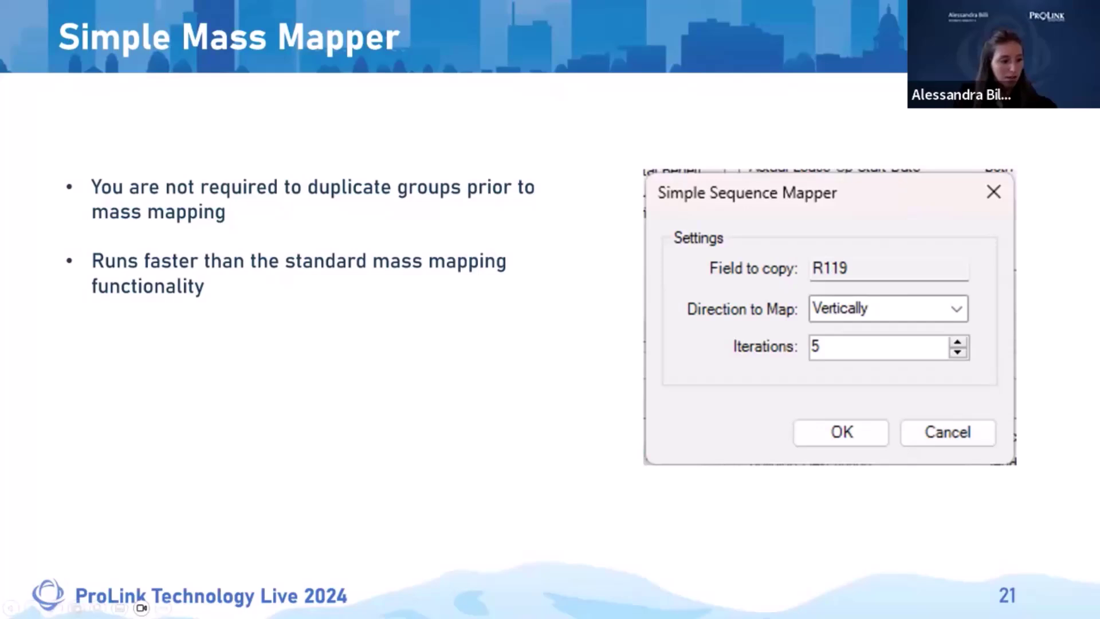
key(alt+Tab)
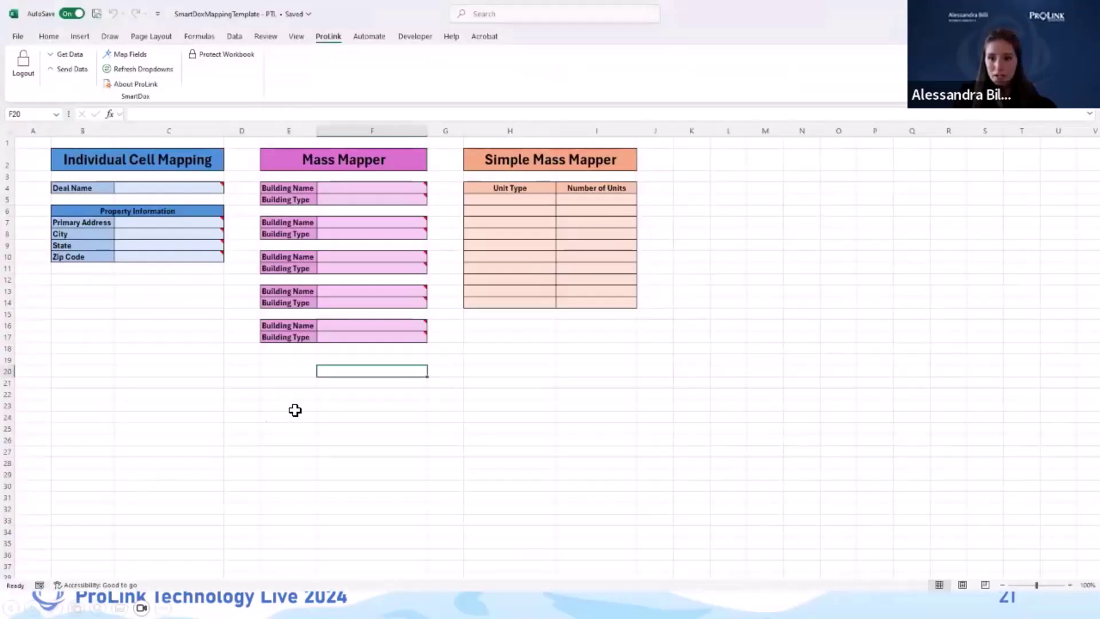
- Open the field mapping form for the first Unit Type cell H5 and select the mapped group Locations (Seq: 001)
click(471, 198)
click(130, 54)
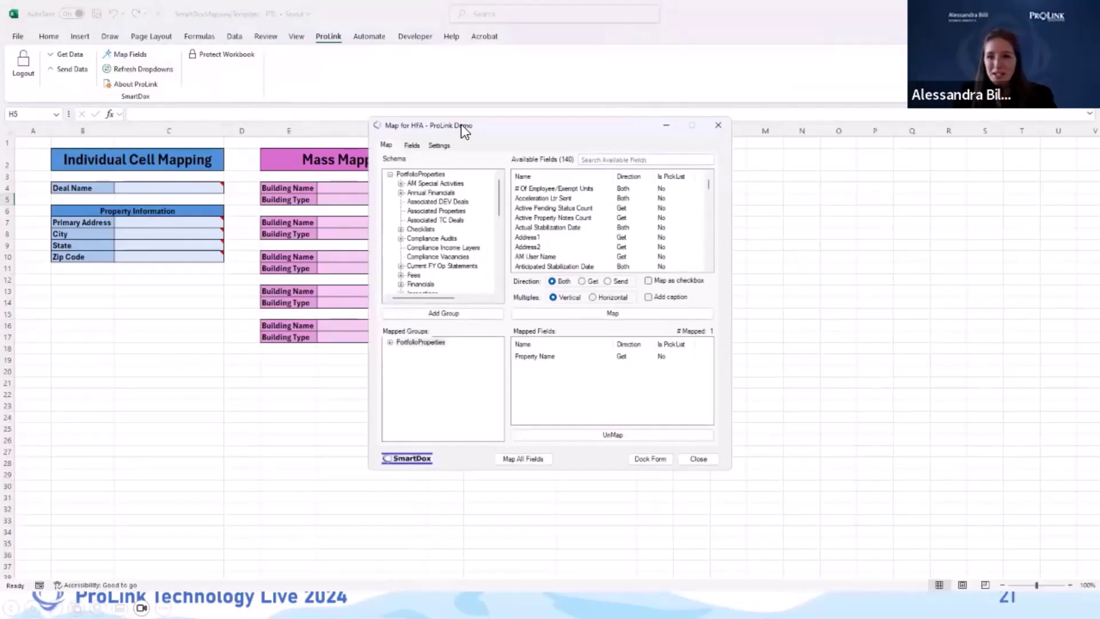
drag(462, 125, 727, 150)
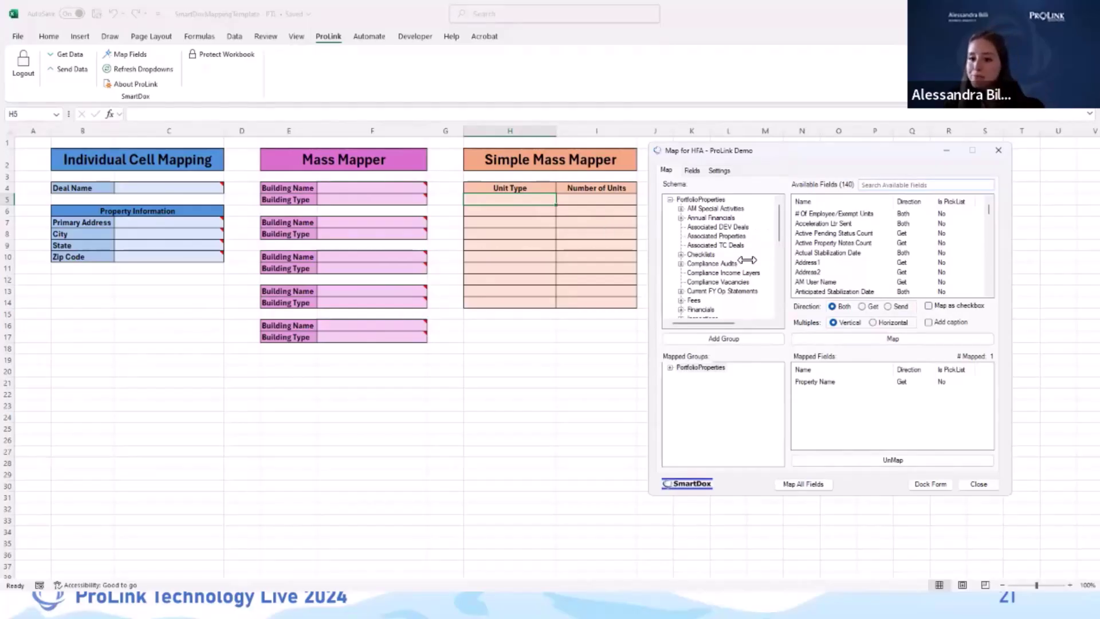
click(676, 368)
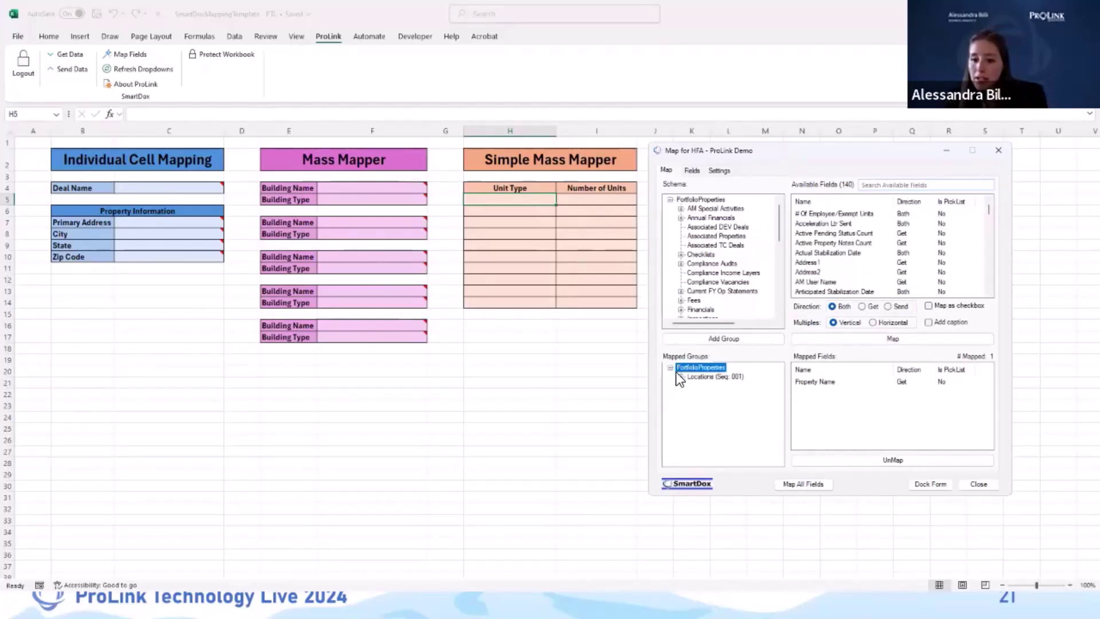
click(681, 377)
click(697, 377)
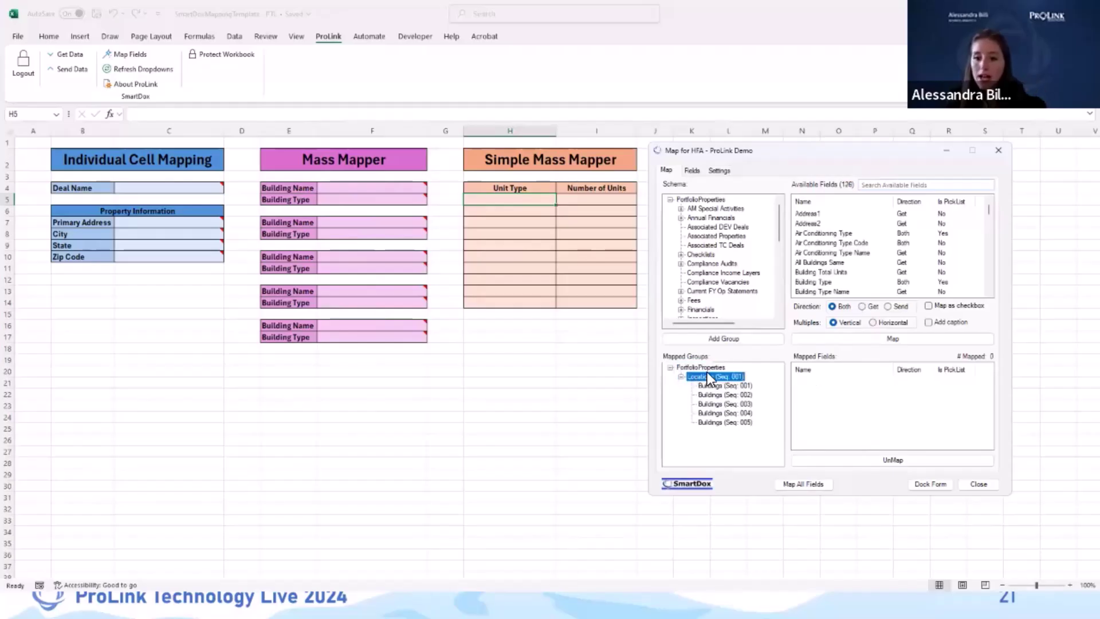
- Add the Unit Mix group from the Locations schema under Locations (Seq: 001) and select Unit Mix (Seq: 001)
scroll(714, 249, down, 4)
scroll(714, 249, up, 2)
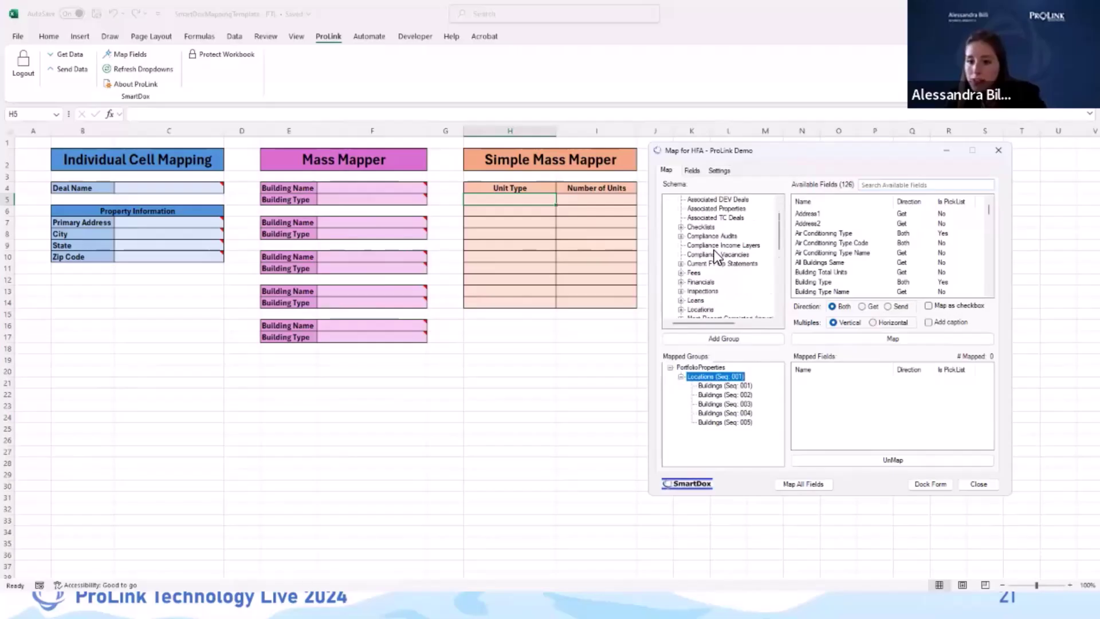
click(682, 281)
scroll(727, 259, down, 1)
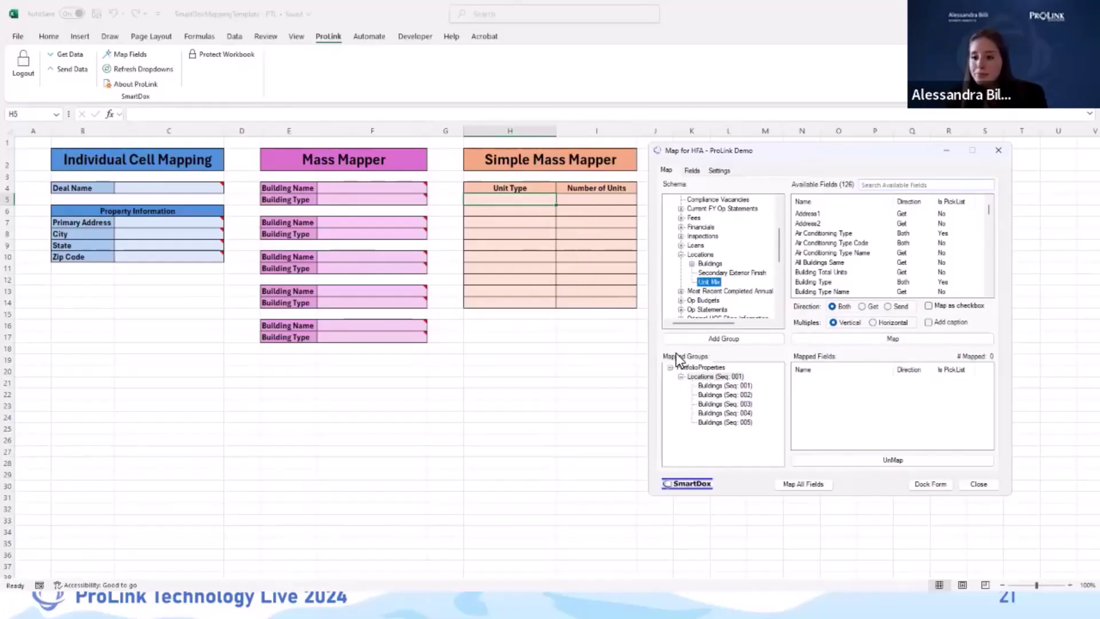
click(720, 335)
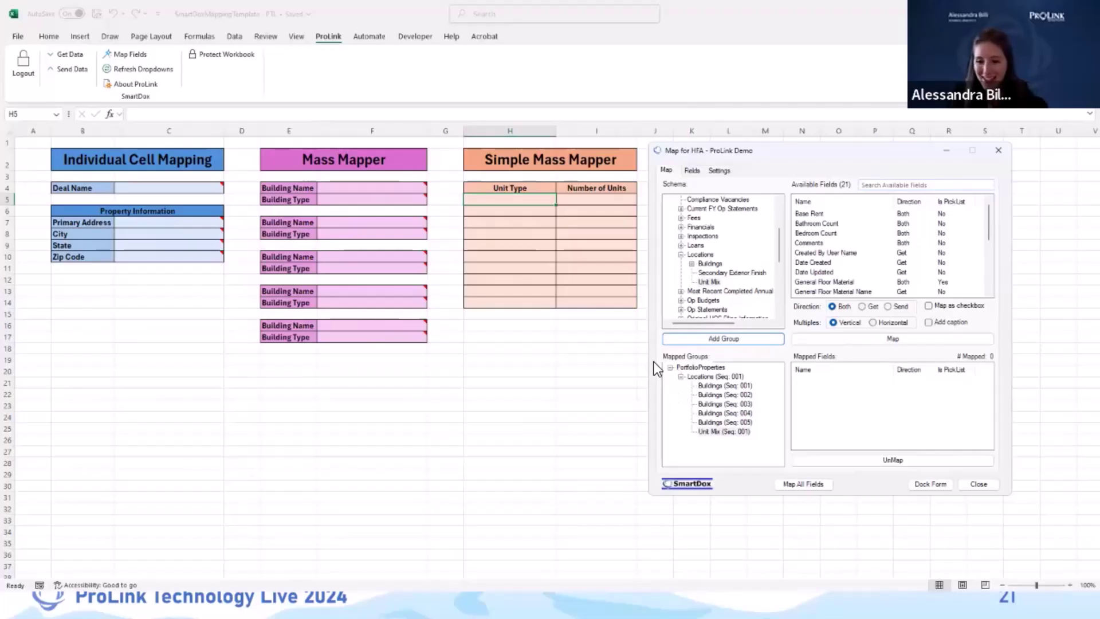
click(724, 430)
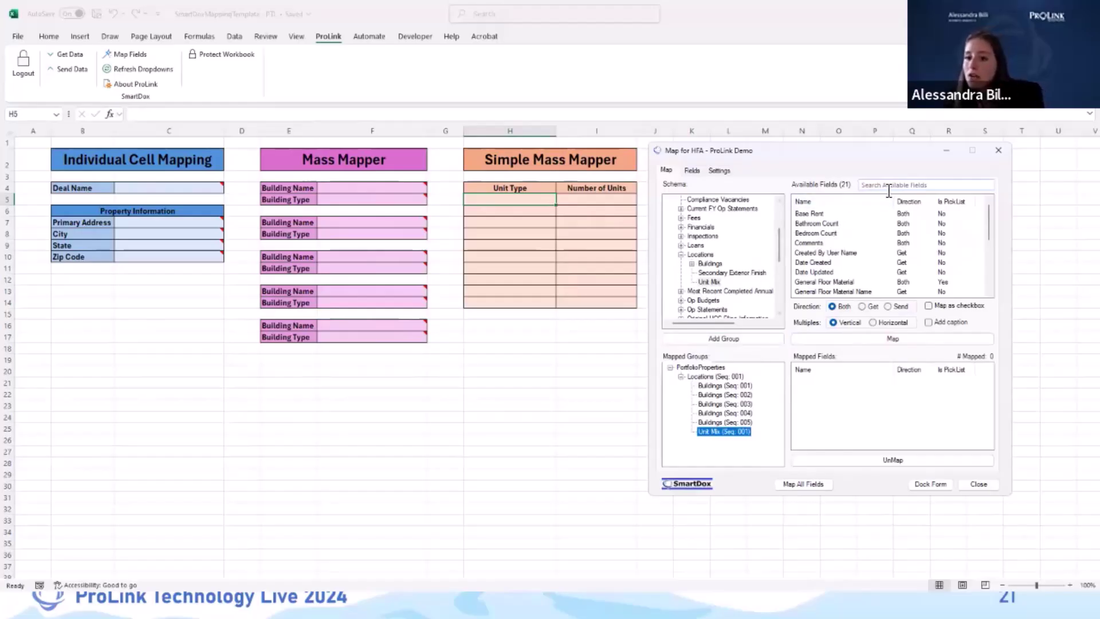
- Map the Unit Type field in both directions to cell H5 and check the cell's dropdown choices
scroll(892, 226, down, 2)
scroll(891, 225, down, 2)
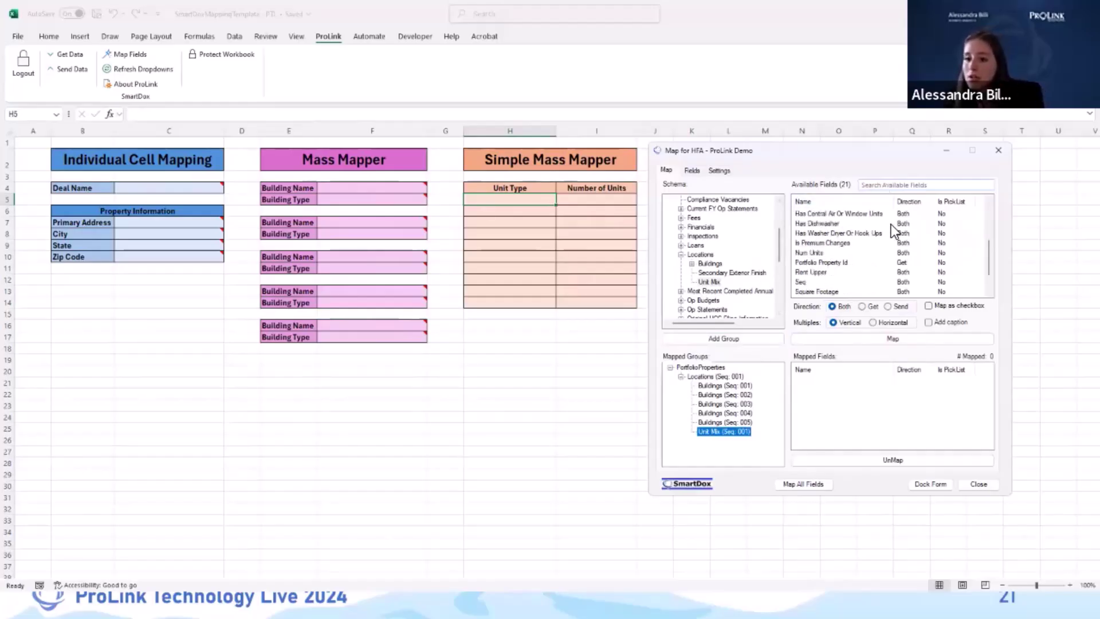
click(841, 272)
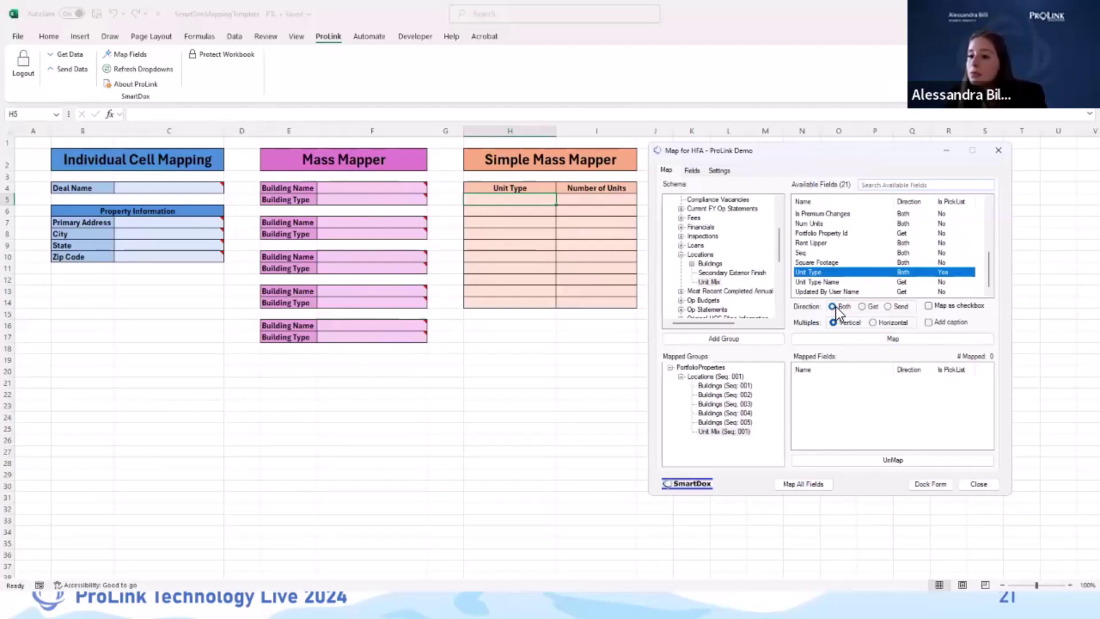
click(861, 335)
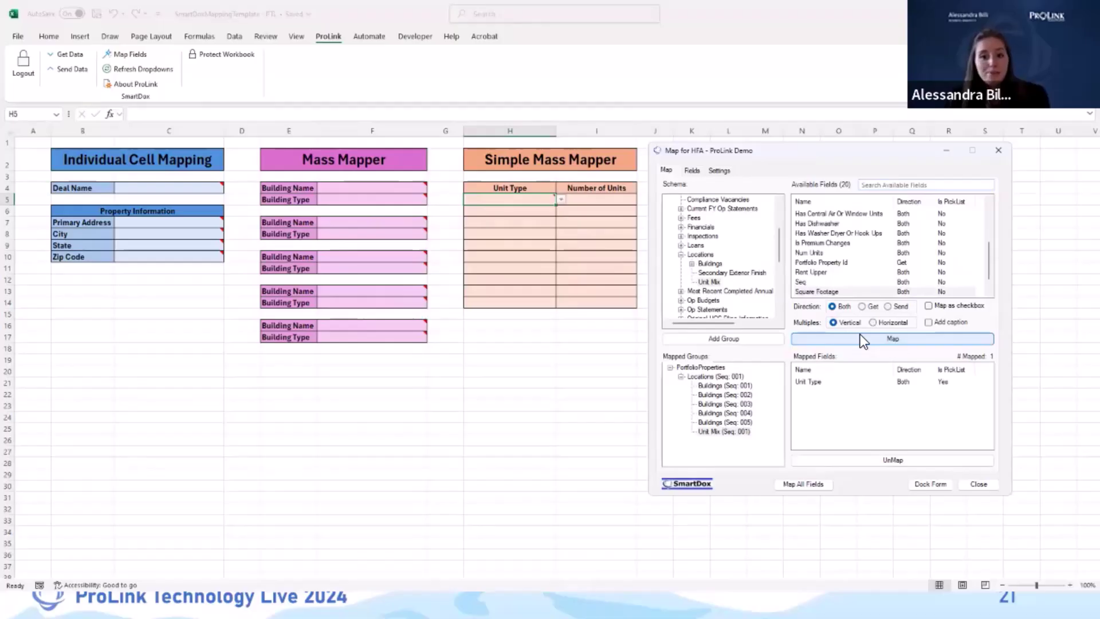
click(562, 200)
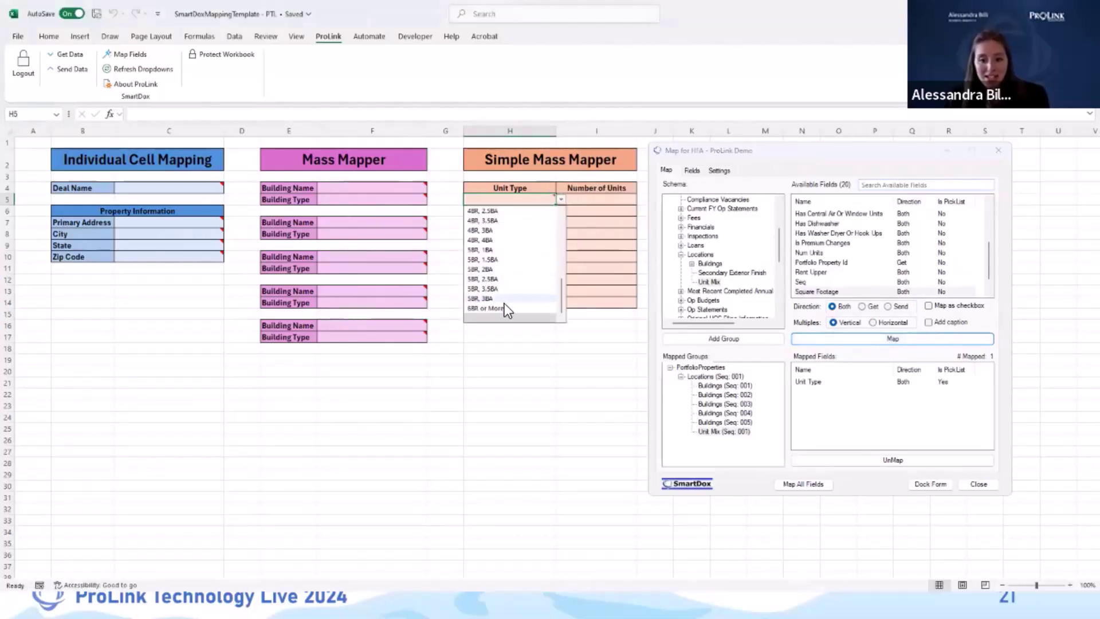
scroll(524, 263, up, 8)
scroll(524, 264, down, 5)
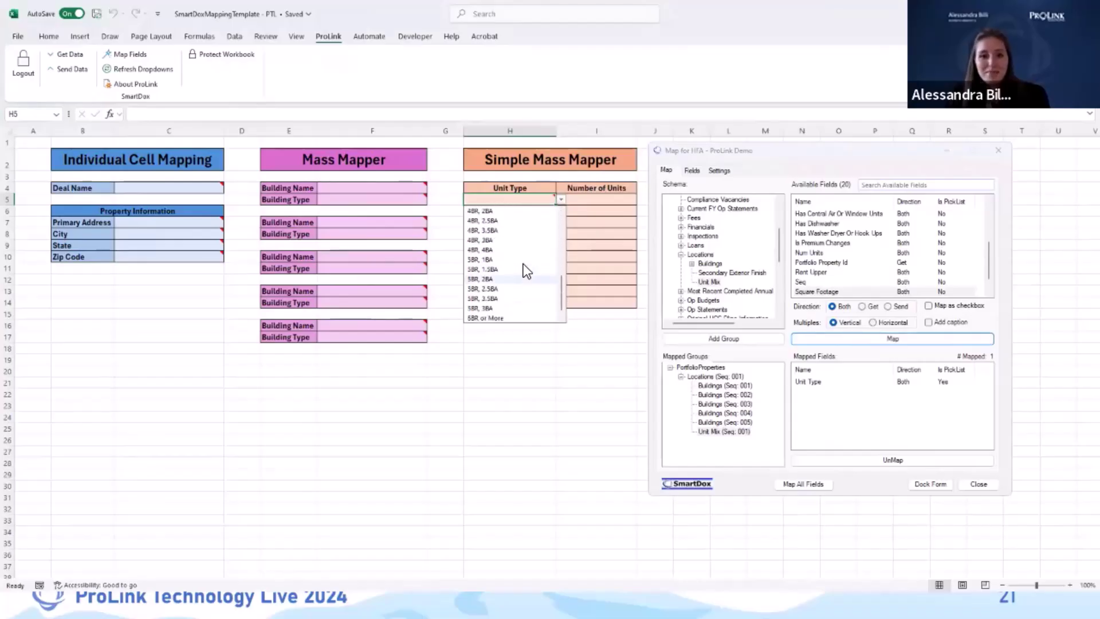
click(591, 208)
click(537, 197)
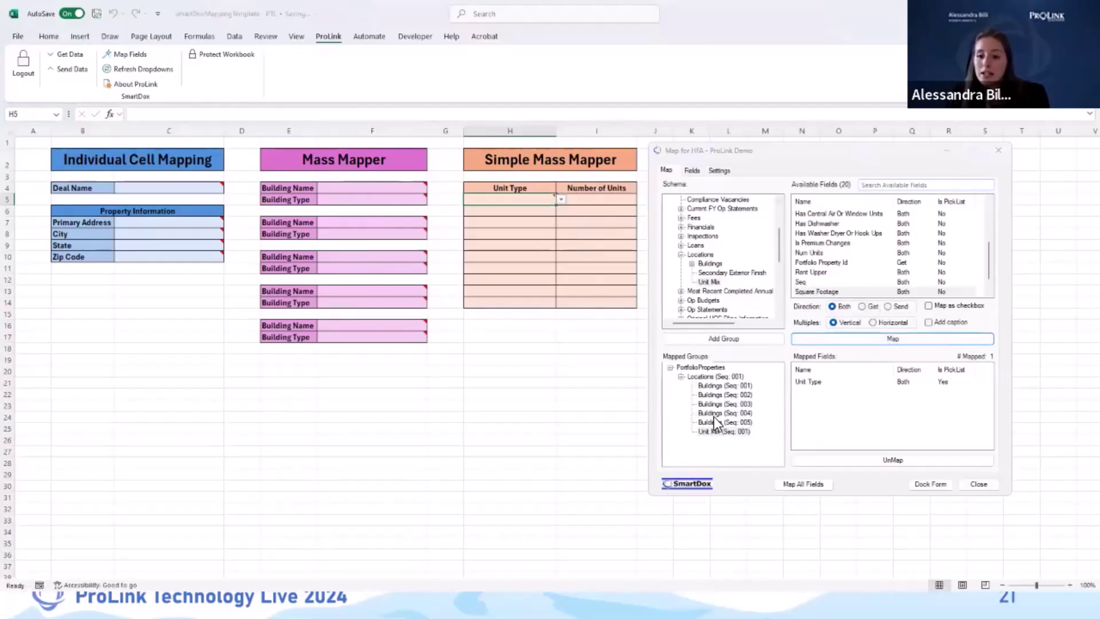
- Copy the Unit Type mapping from H5 with Simple Mass Mapper, vertically with 9 iterations
click(845, 338)
click(868, 356)
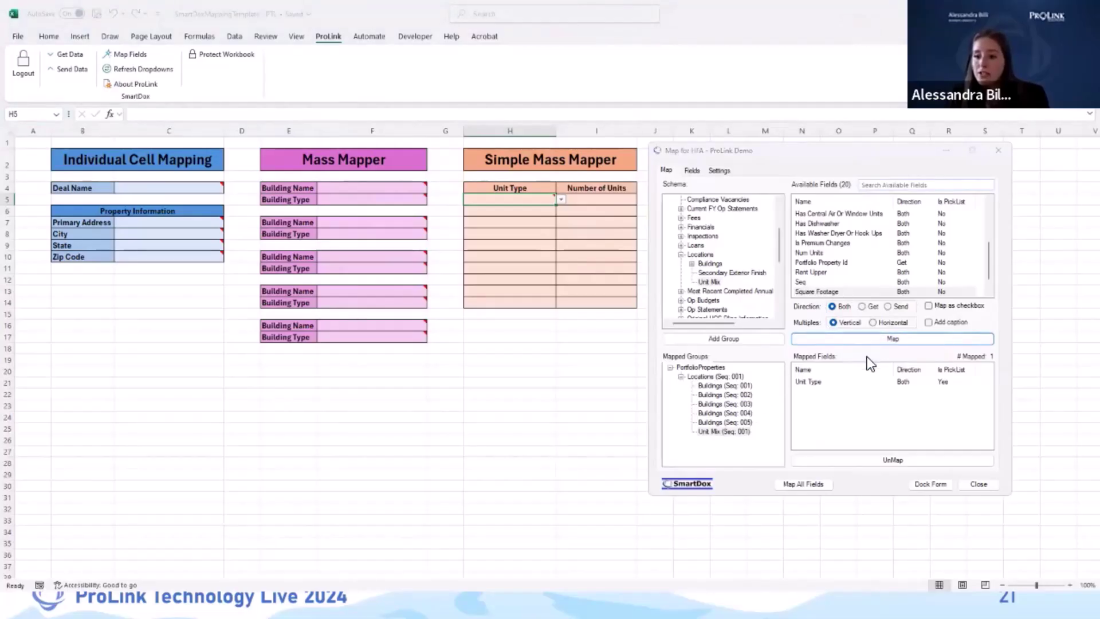
click(887, 316)
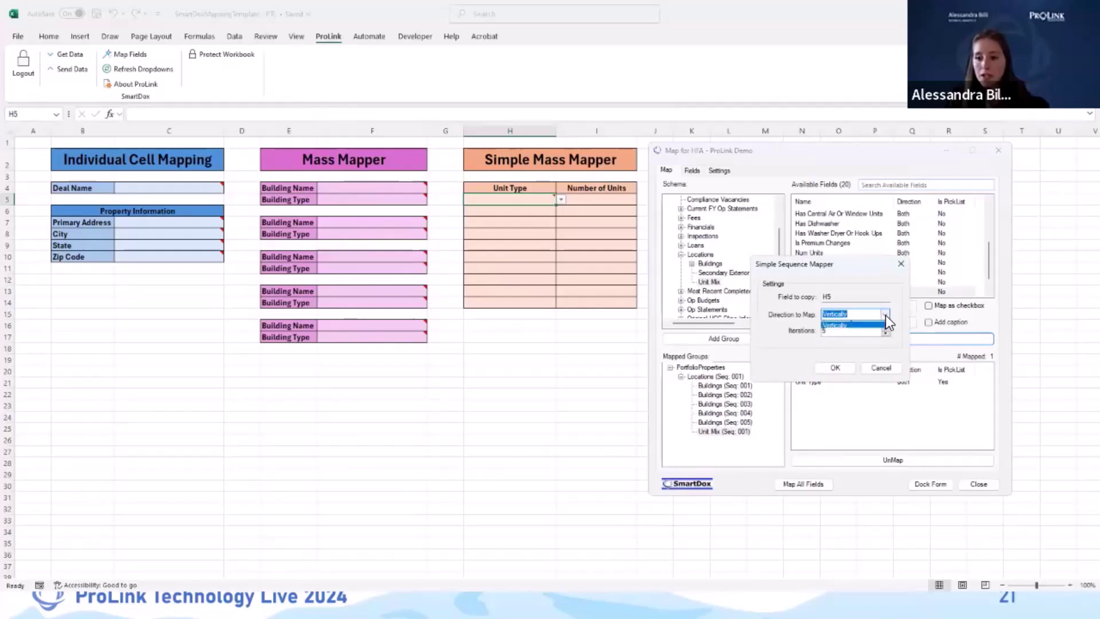
click(877, 332)
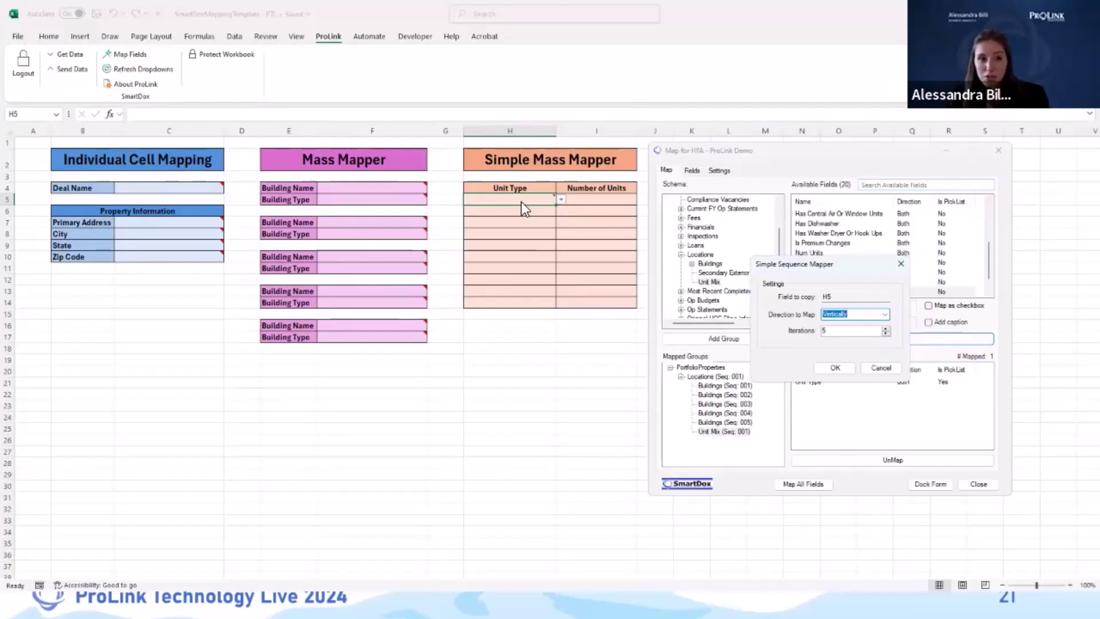
click(871, 332)
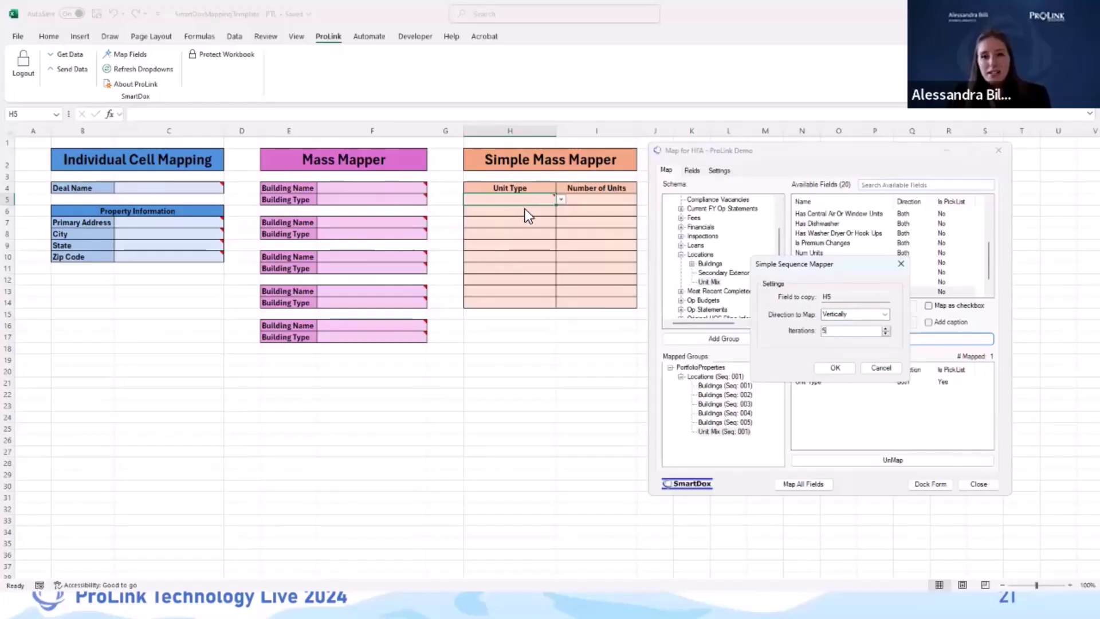
key(BackSpace)
text(9)
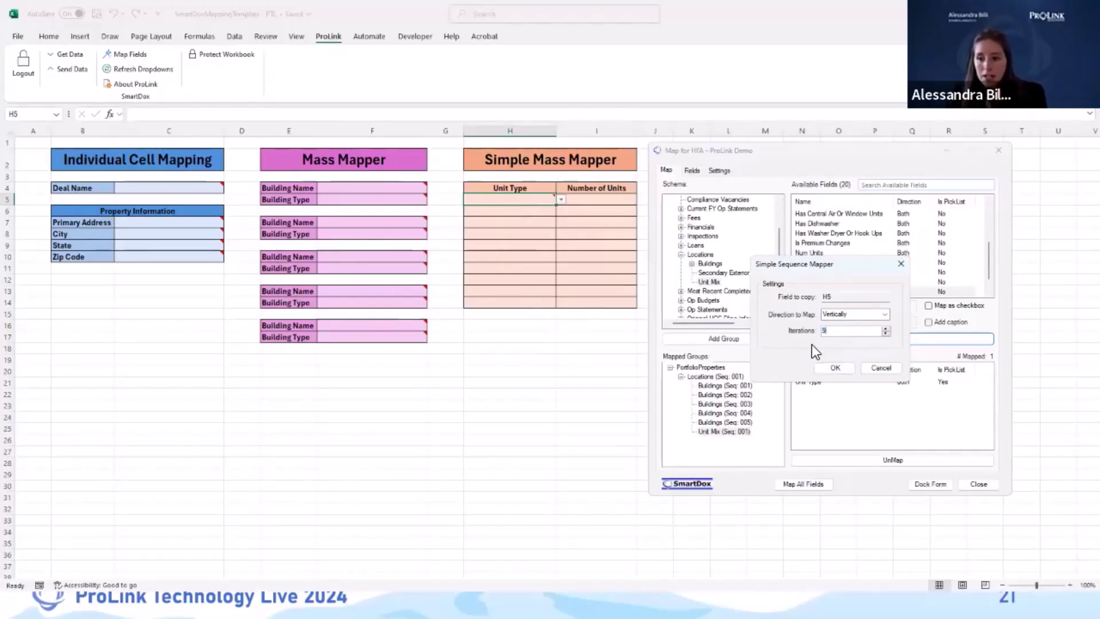
click(834, 369)
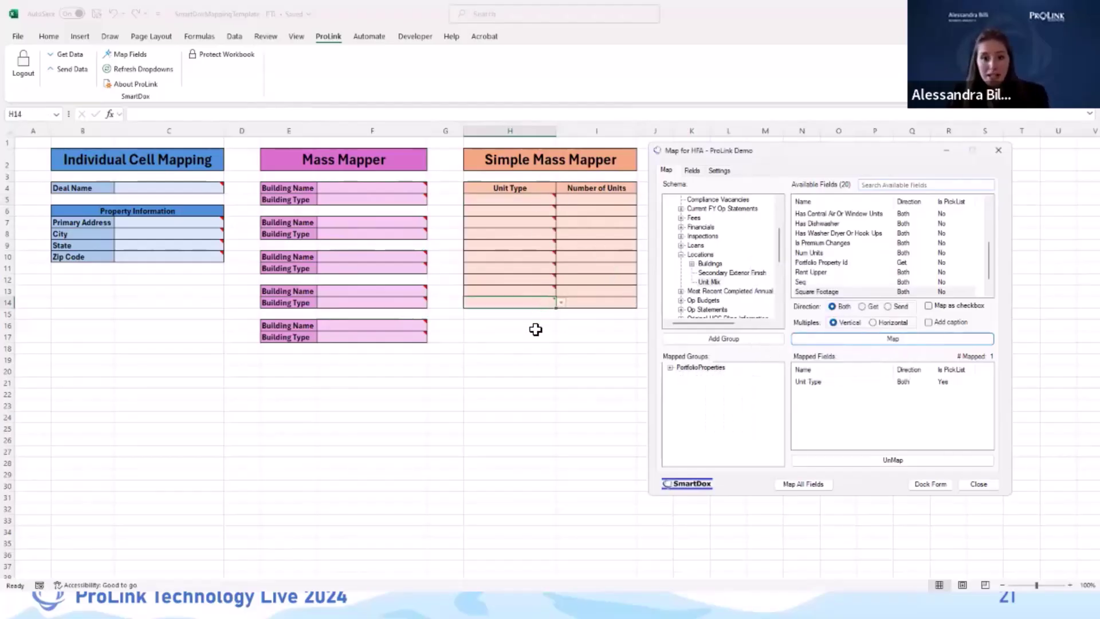
- Review the mapping notes in the Unit Type column and the Unit Mix sequences under Locations (Seq: 001)
mouse_move(518, 211)
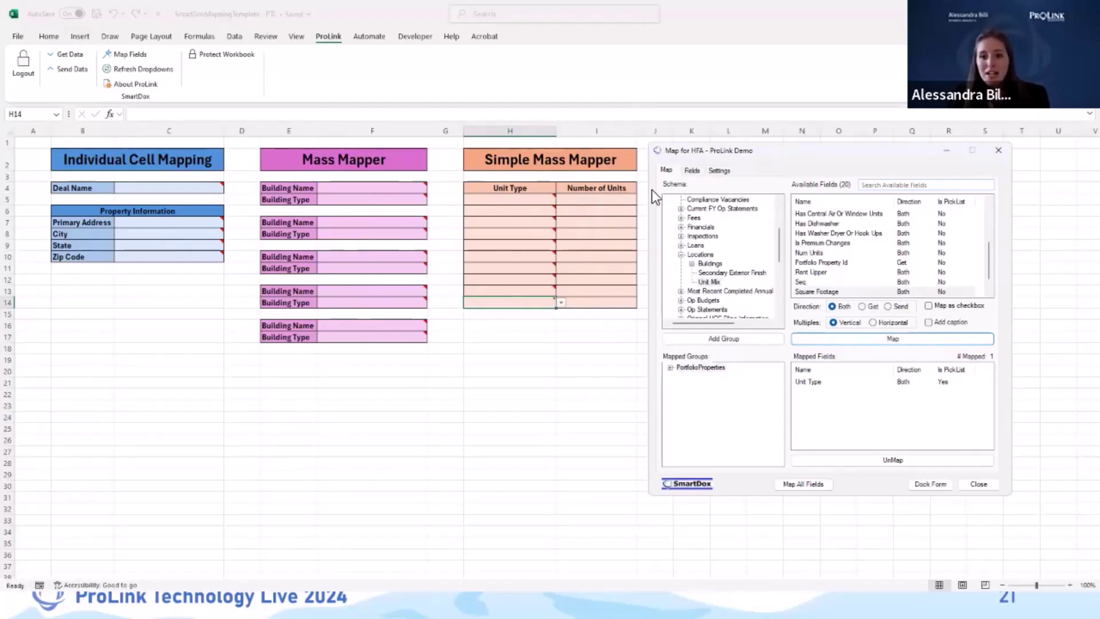
drag(710, 150, 513, 338)
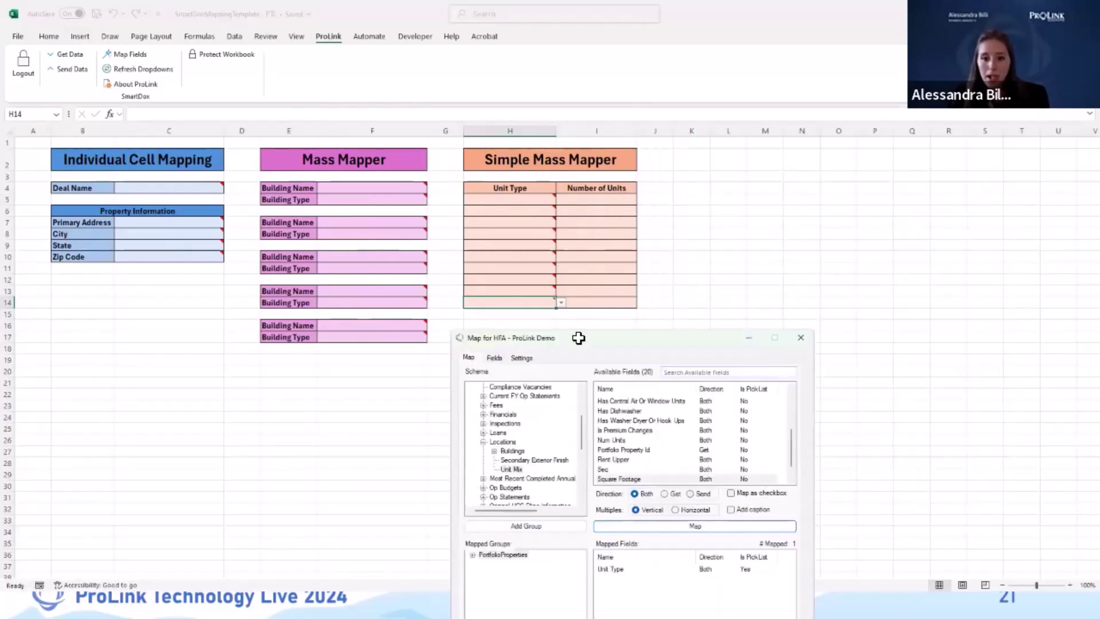
mouse_move(515, 211)
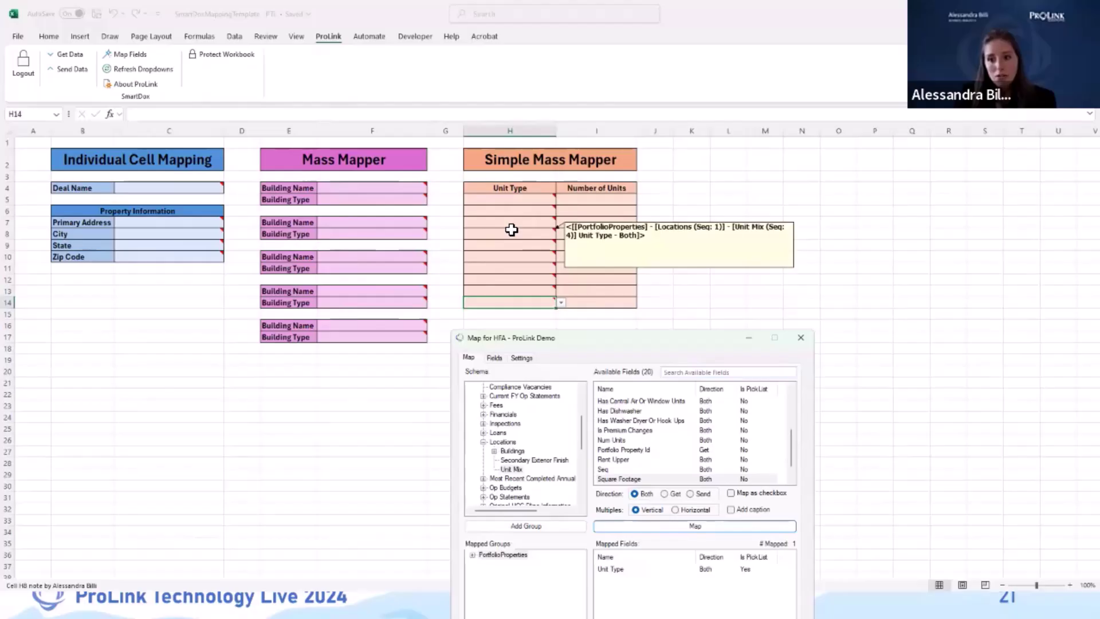
drag(569, 338, 691, 120)
click(596, 337)
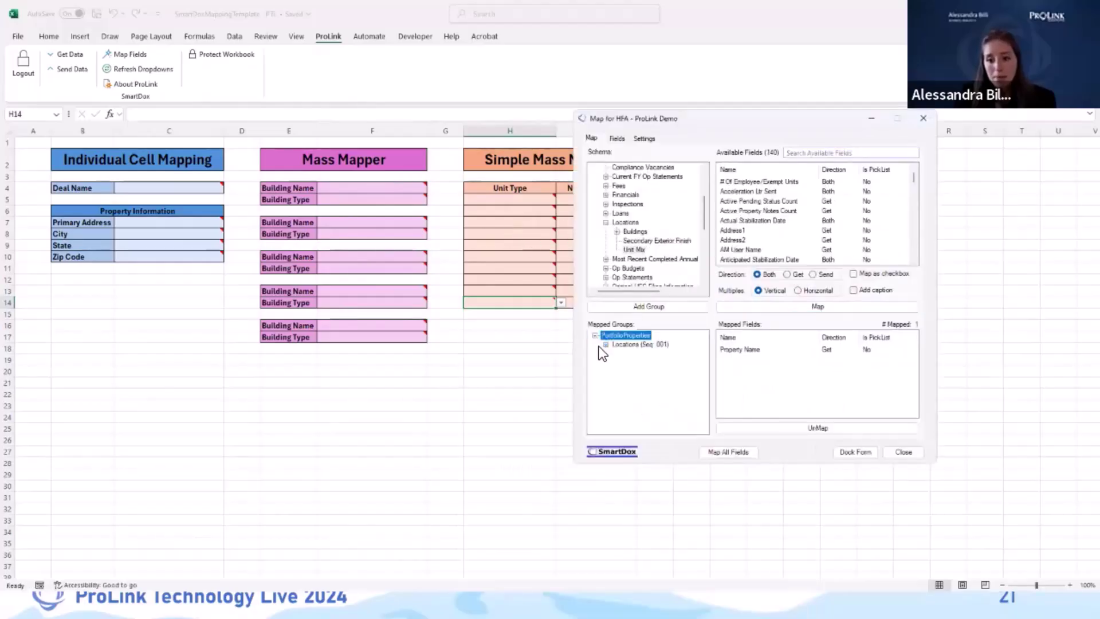
click(605, 344)
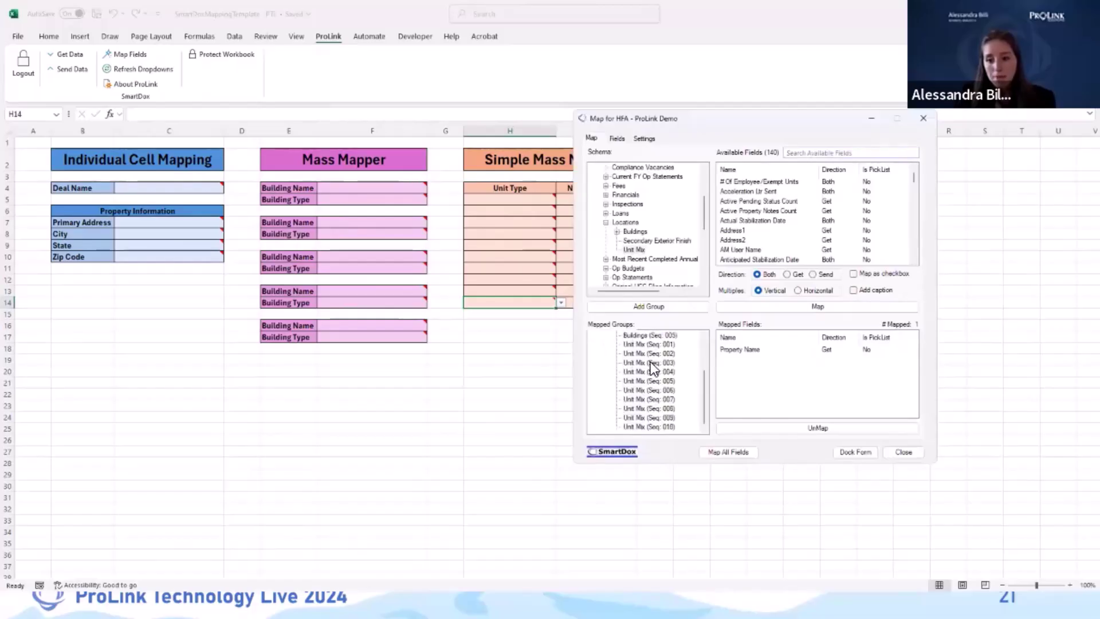
scroll(651, 355, down, 2)
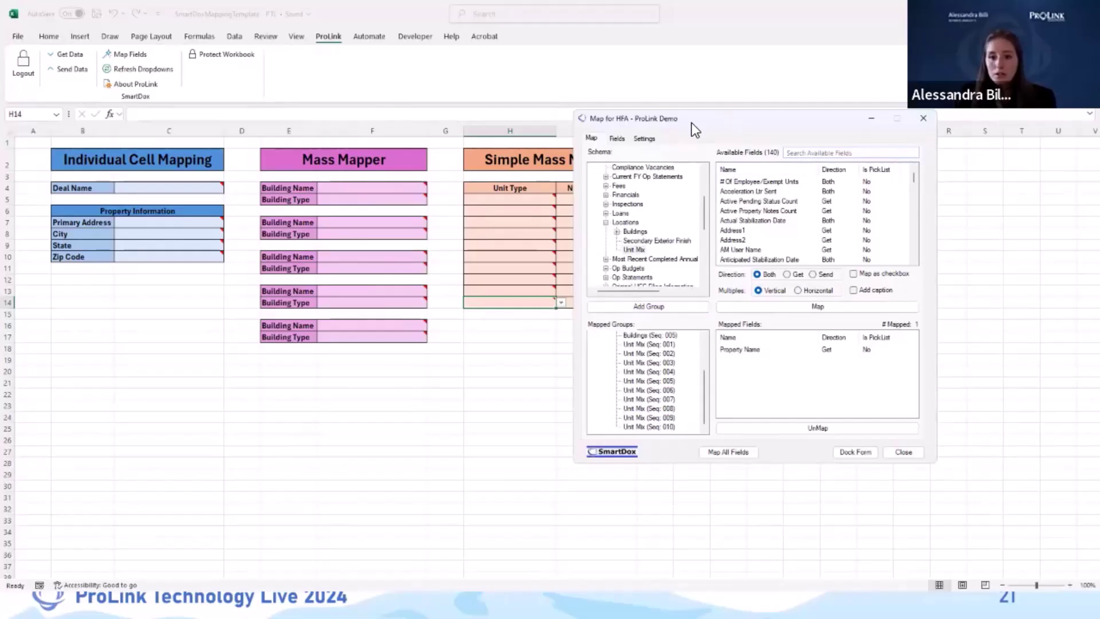
- Map the Num Units field of Unit Mix (Seq: 001) in both directions to the first Number of Units cell I5
drag(695, 129, 765, 160)
click(619, 200)
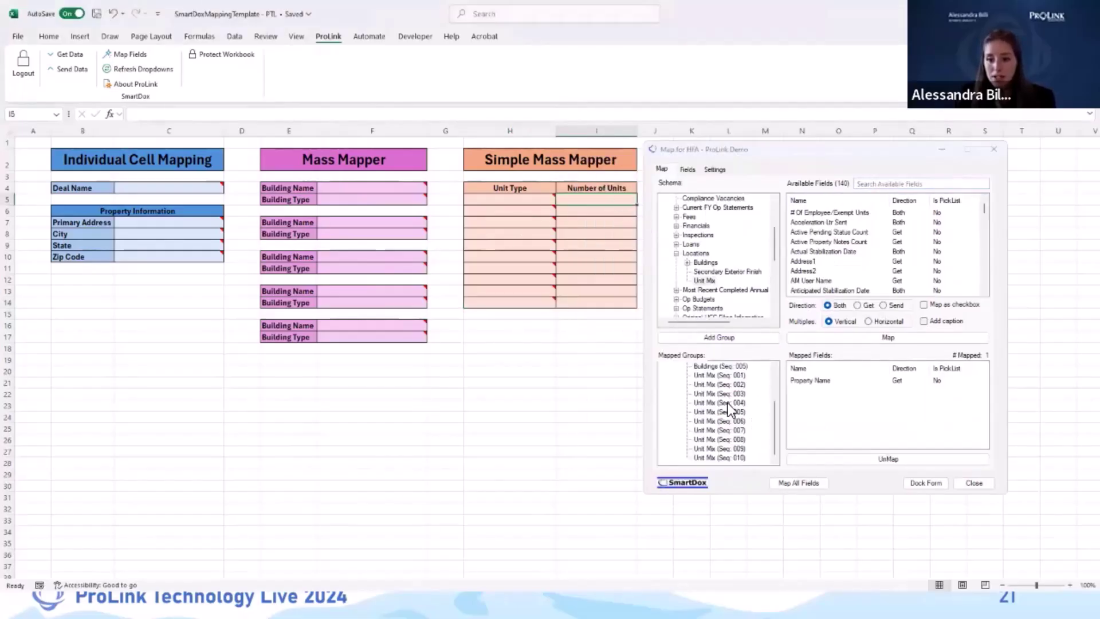
click(735, 376)
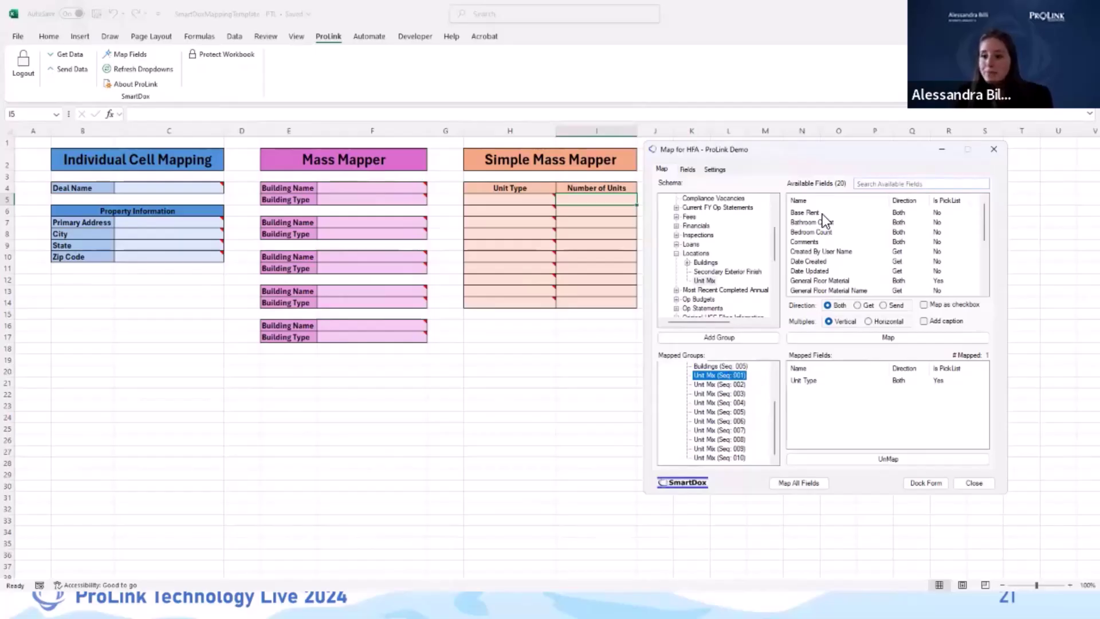
scroll(825, 224, down, 2)
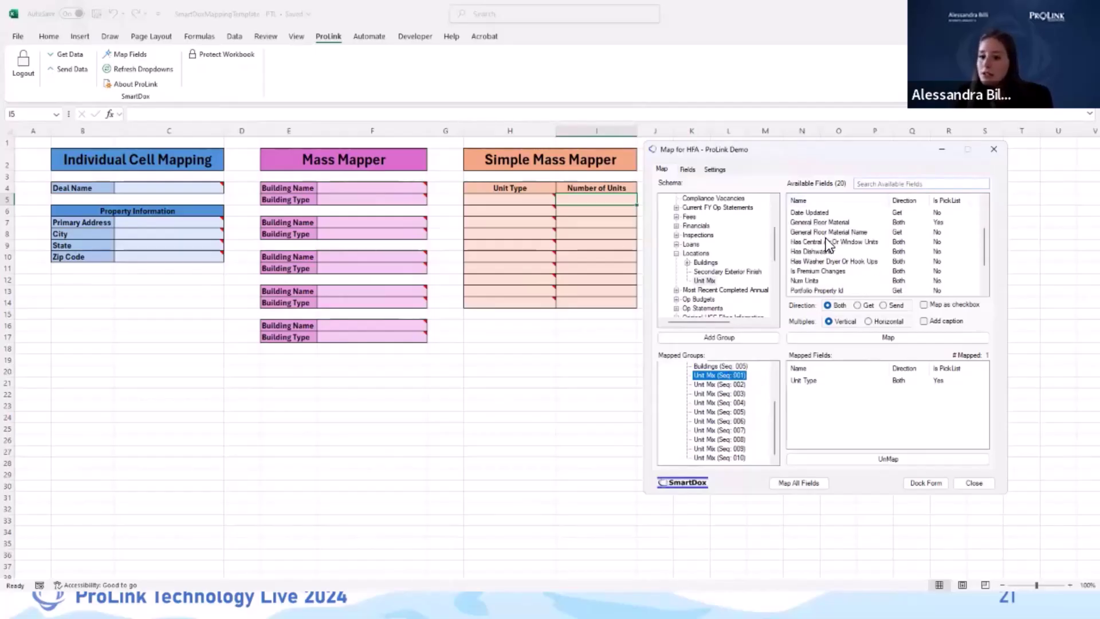
scroll(826, 260, down, 1)
click(809, 252)
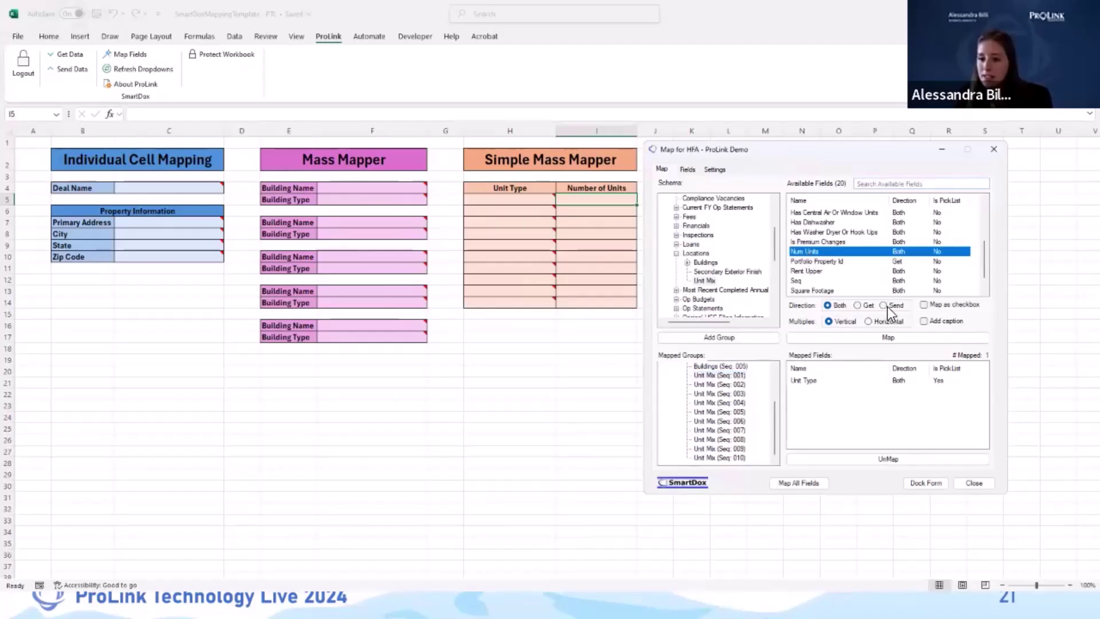
click(848, 338)
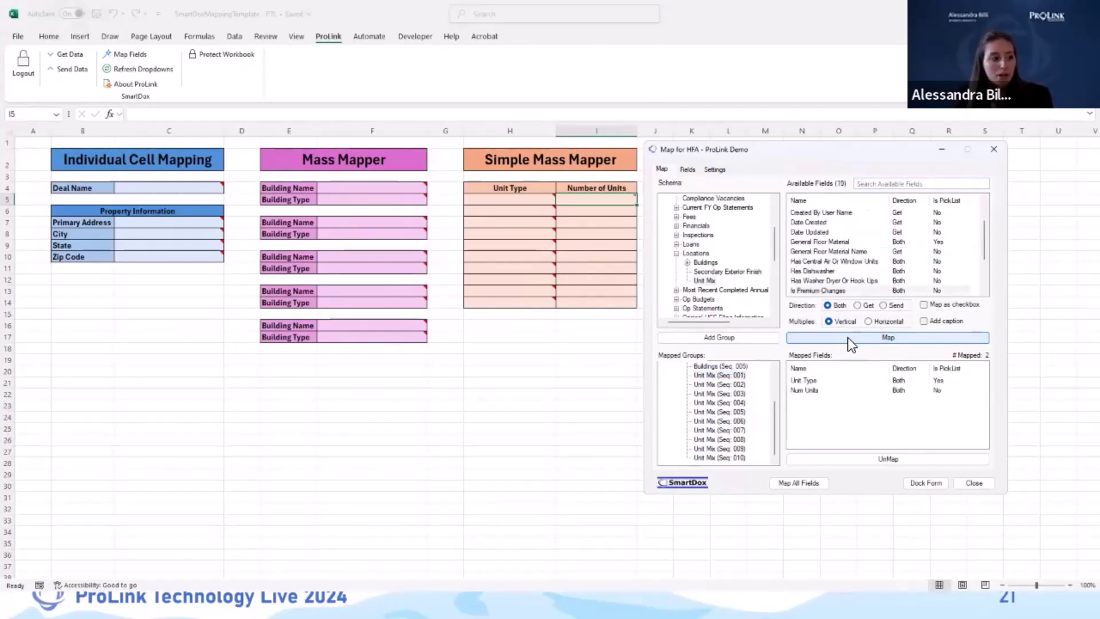
- Copy the Num Units mapping from I5 with Simple Mass Mapper, vertically with 10 iterations
right_click(849, 338)
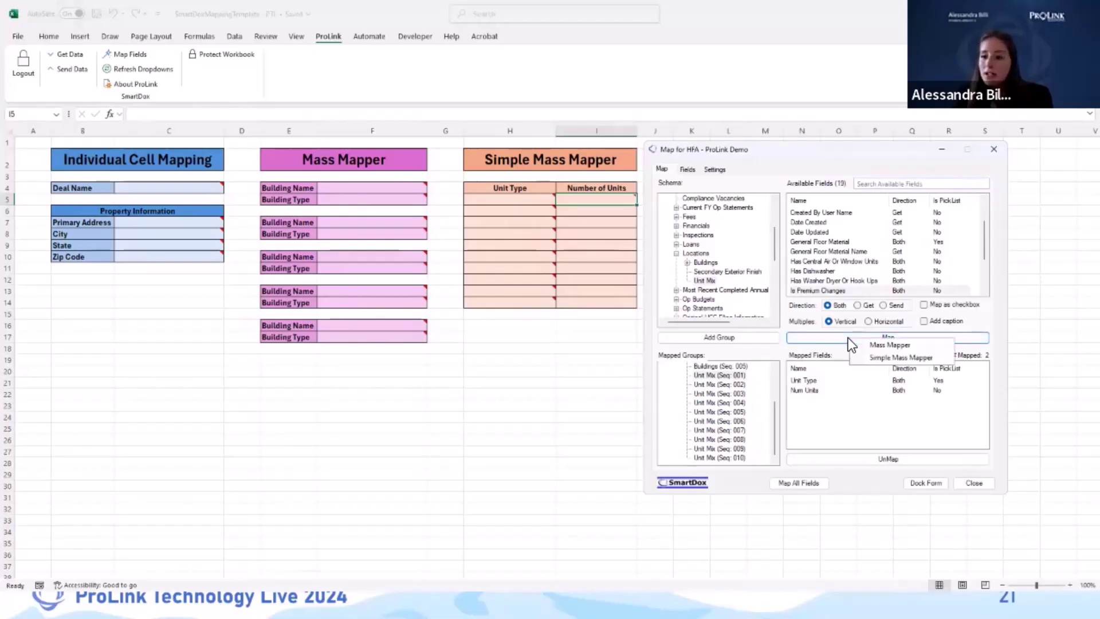
click(864, 356)
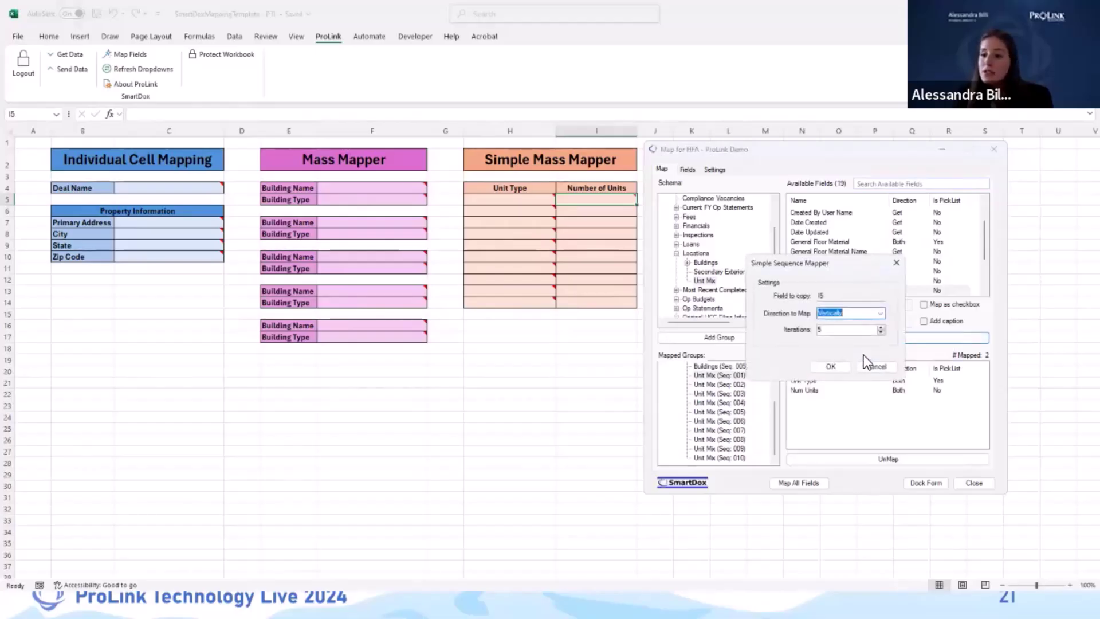
double_click(850, 330)
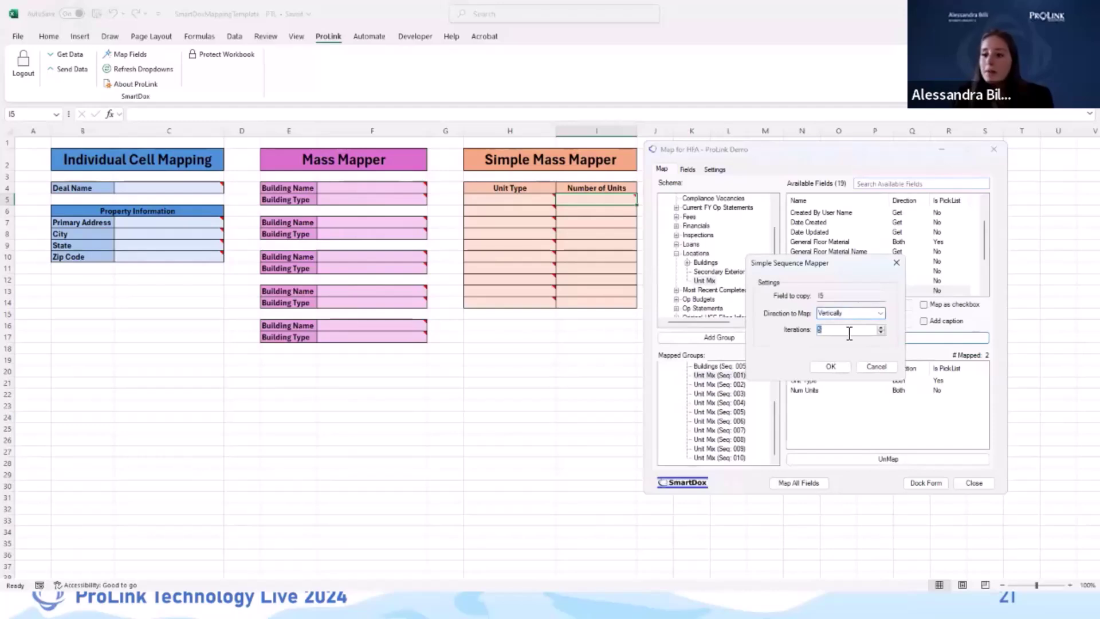
text(10)
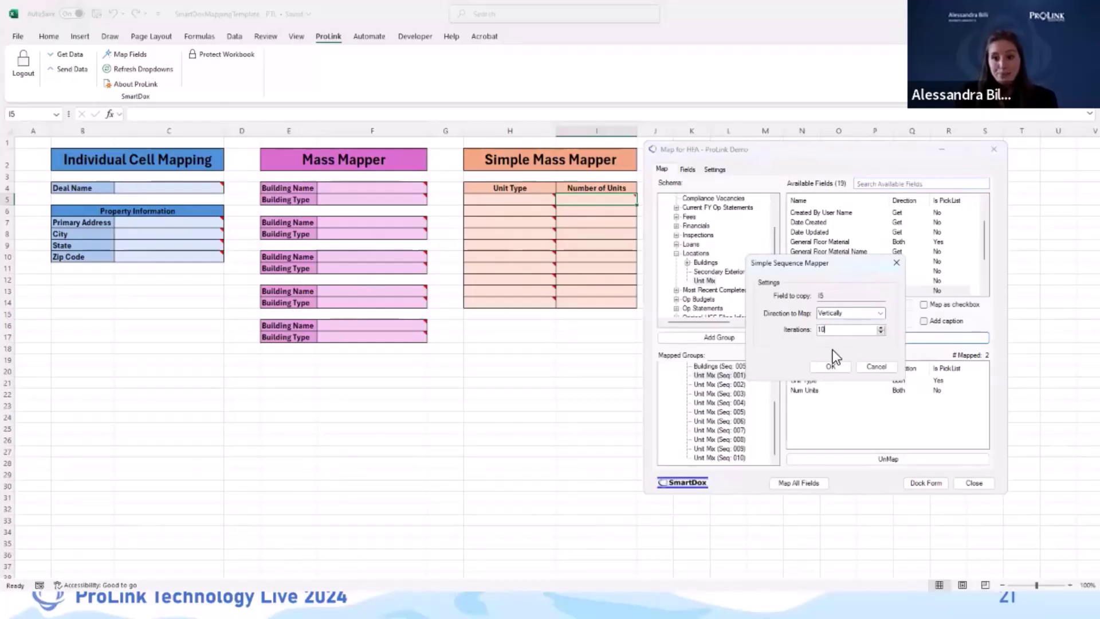
click(831, 366)
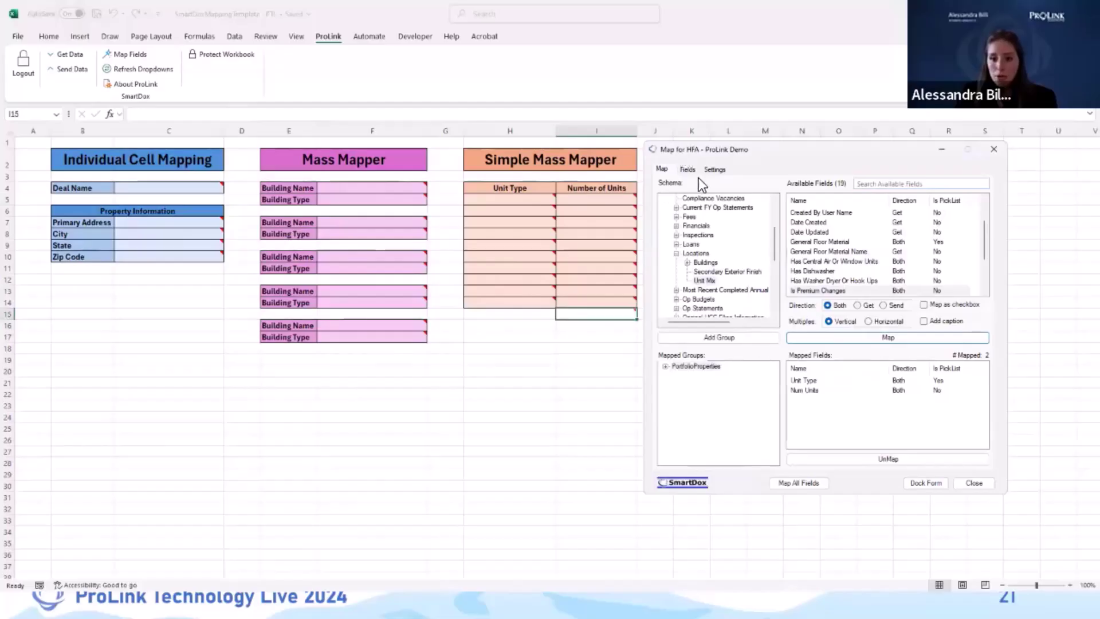
- Show the list of all mapped fields within the sheet and widen the form to review every column
drag(685, 152, 716, 161)
click(611, 318)
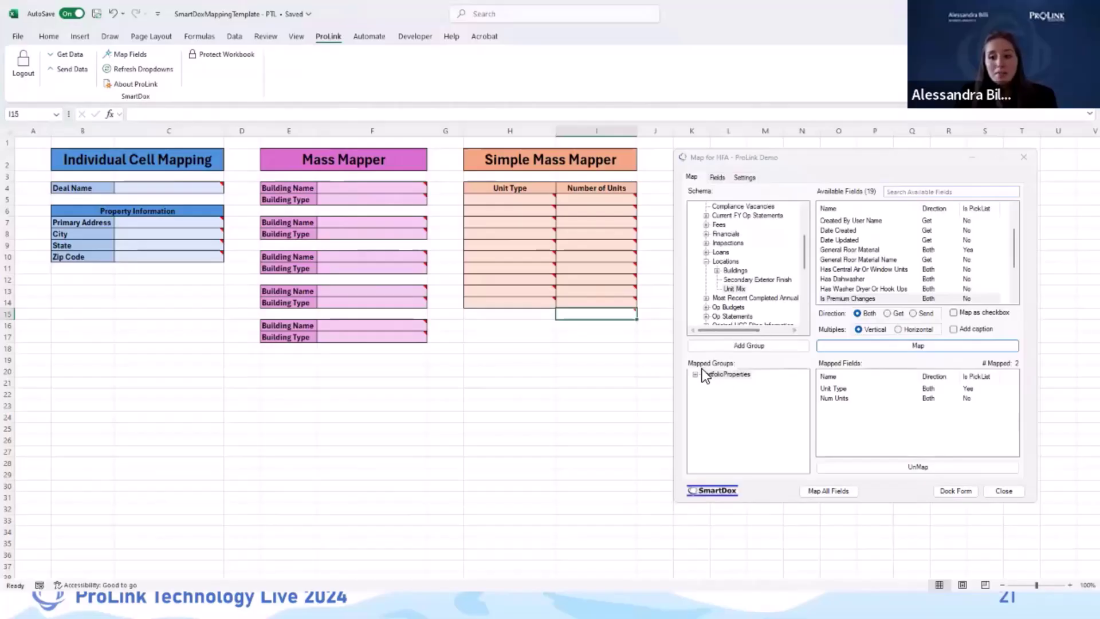
click(716, 177)
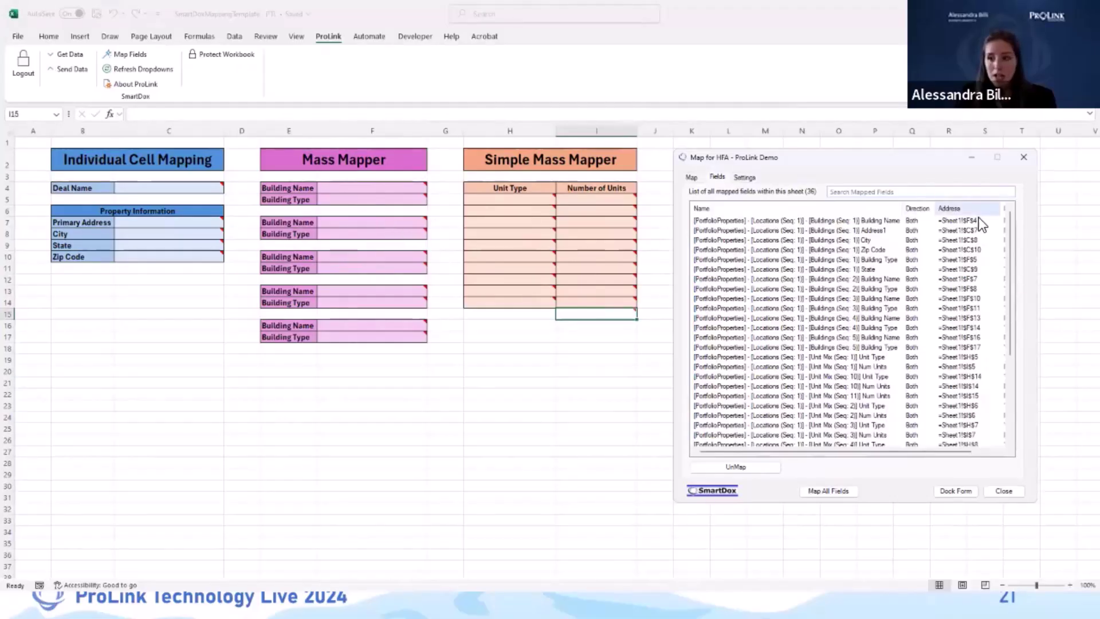
drag(1036, 189, 1094, 189)
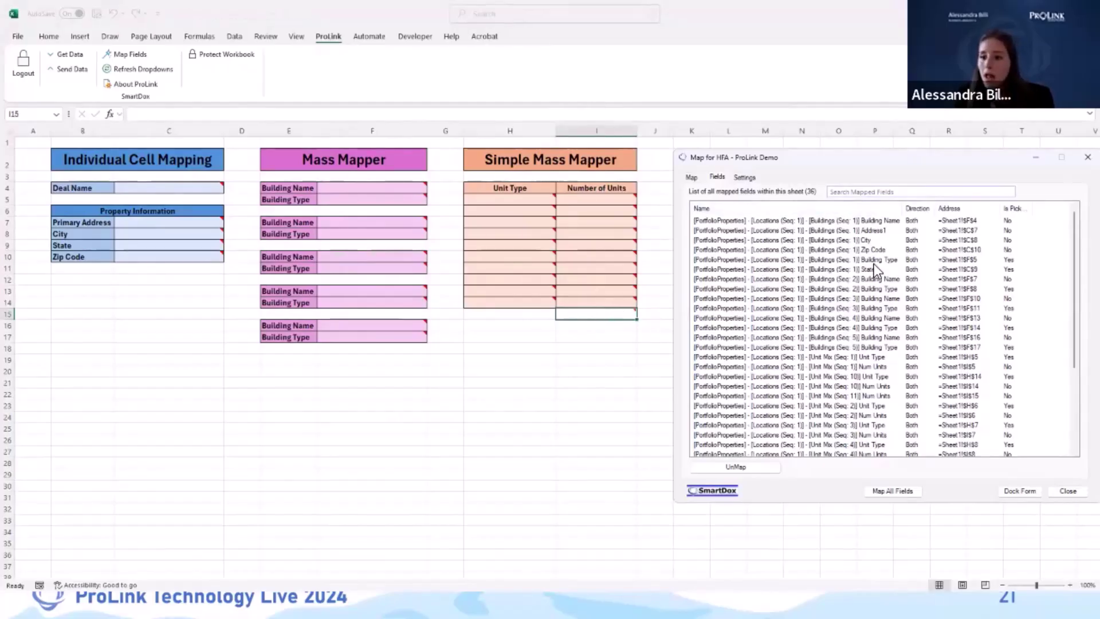
- Filter the mapped fields list for "num units" and unmap the Unit Mix (Seq: 11) Num Units field from cell I15
click(835, 188)
text(num units)
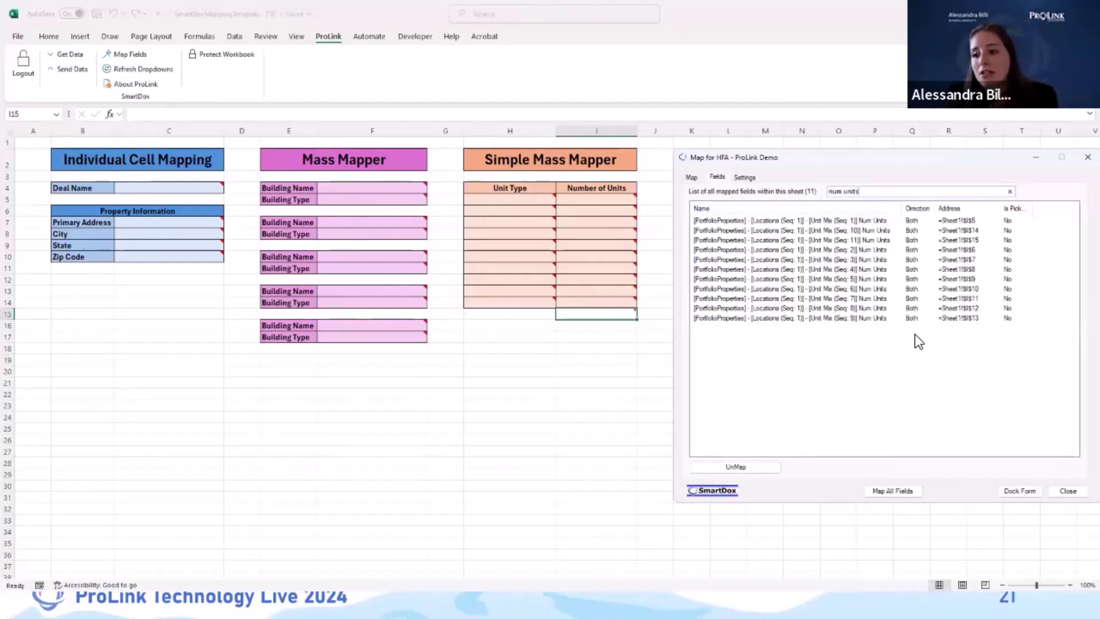
click(855, 242)
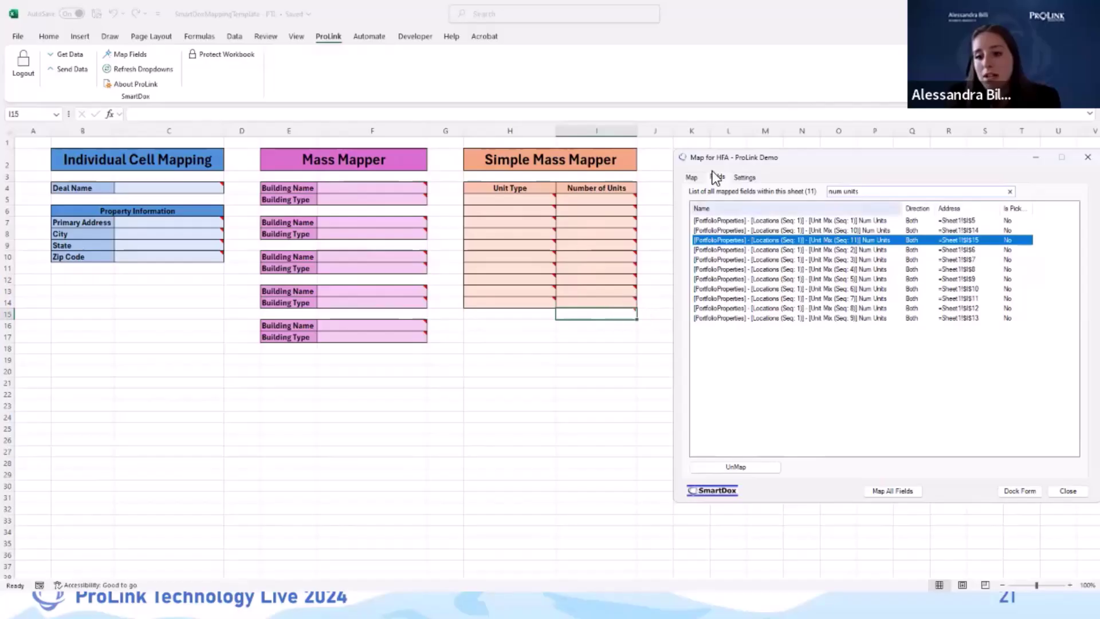
drag(697, 167, 94, 183)
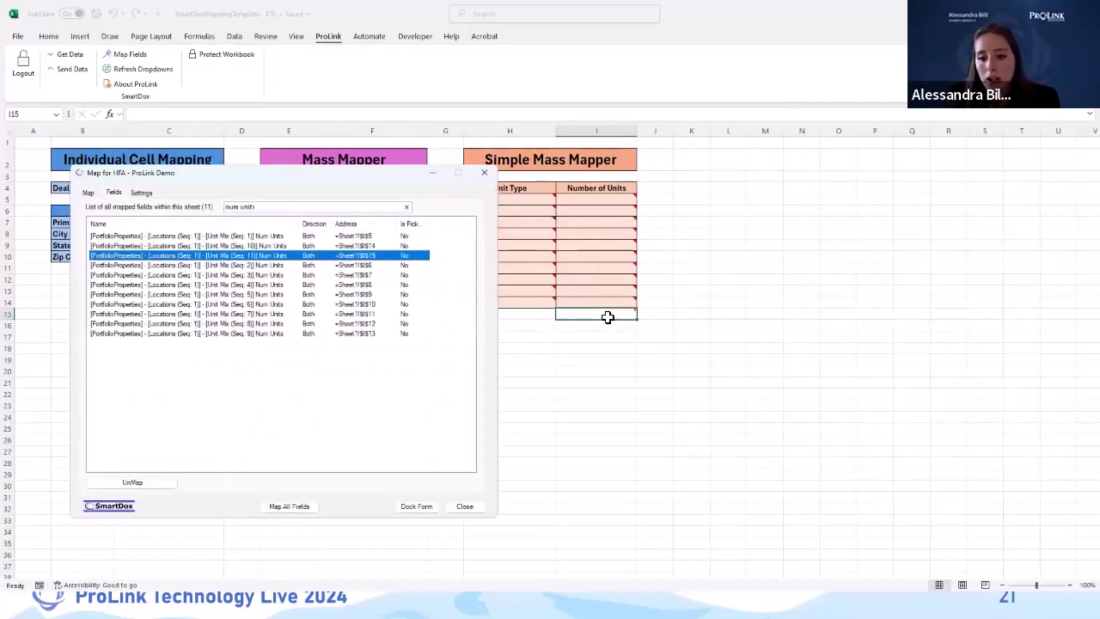
mouse_move(608, 317)
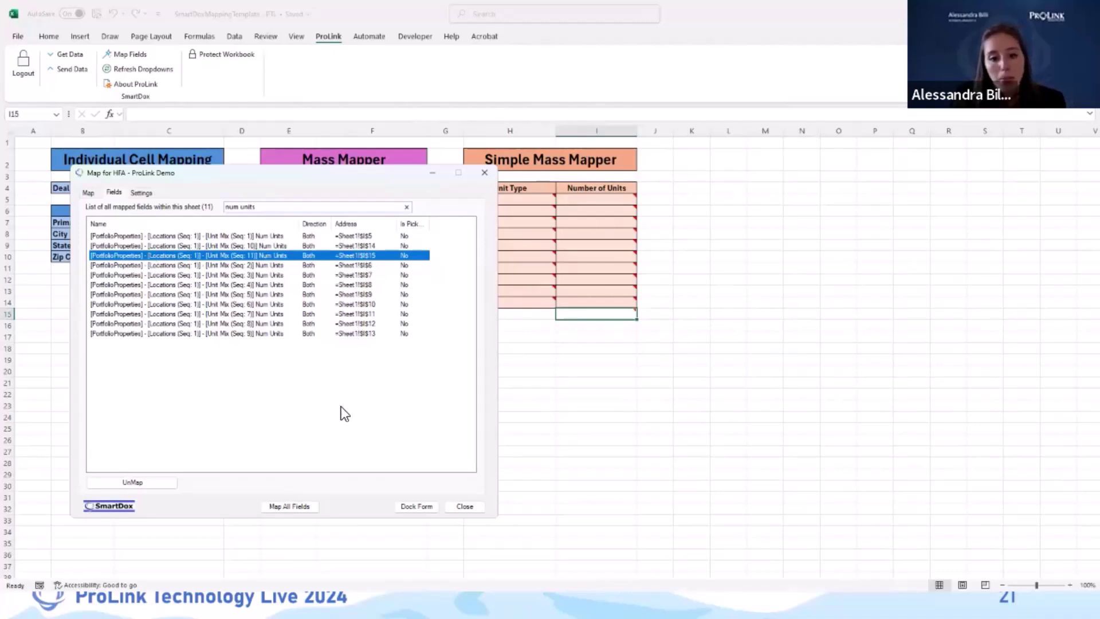
click(135, 484)
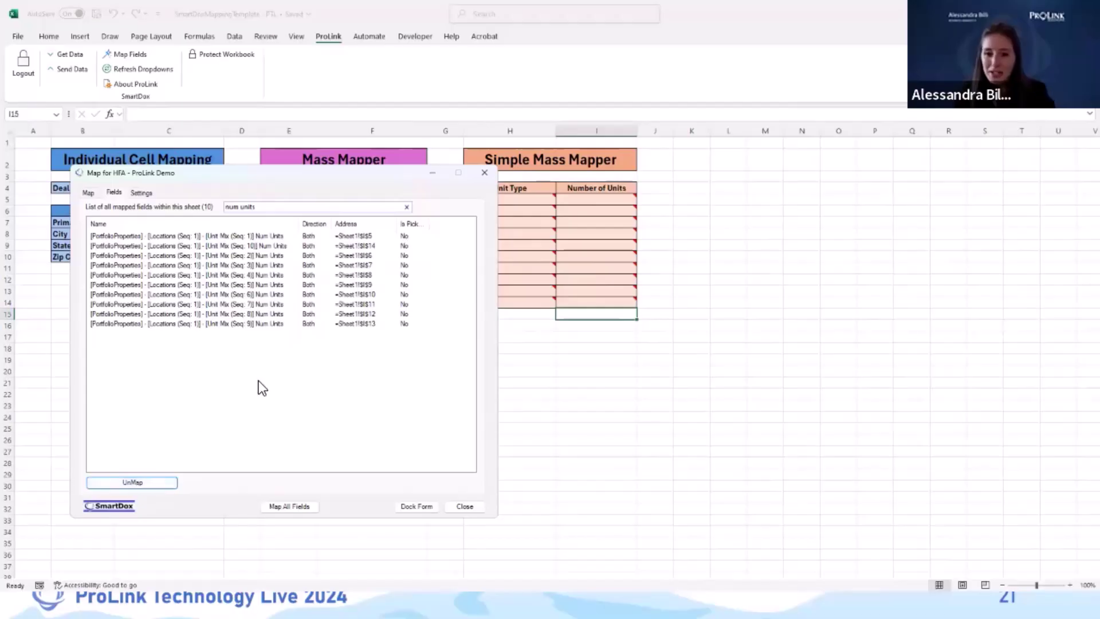
click(598, 340)
- Compare the mapped fields of Unit Mix (Seq: 010) and Unit Mix (Seq: 011) under Locations (Seq: 001)
click(82, 193)
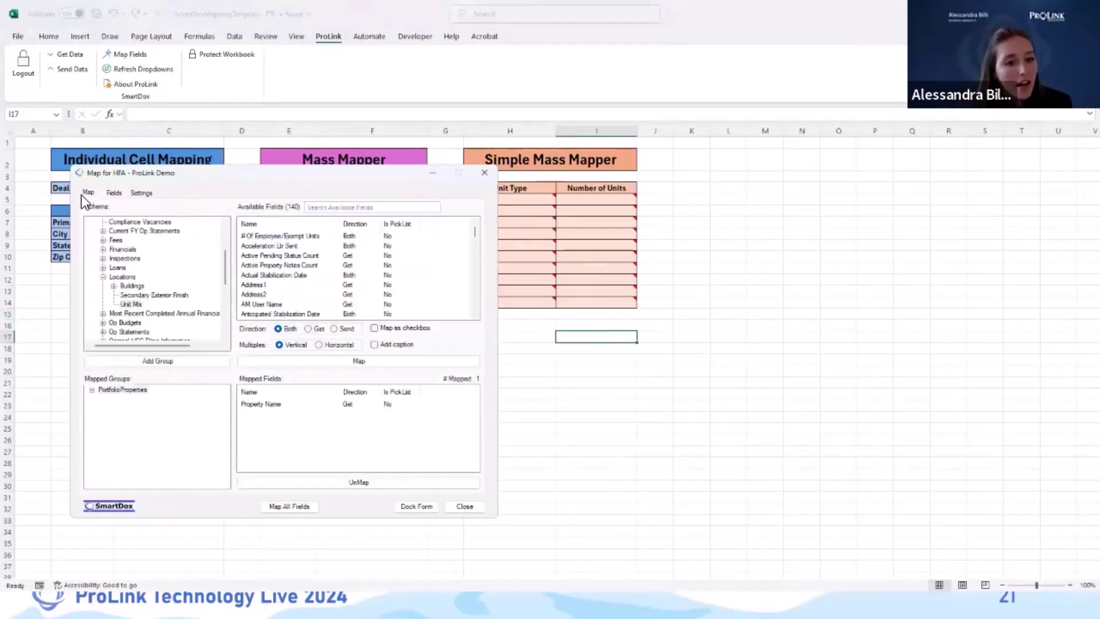
click(594, 202)
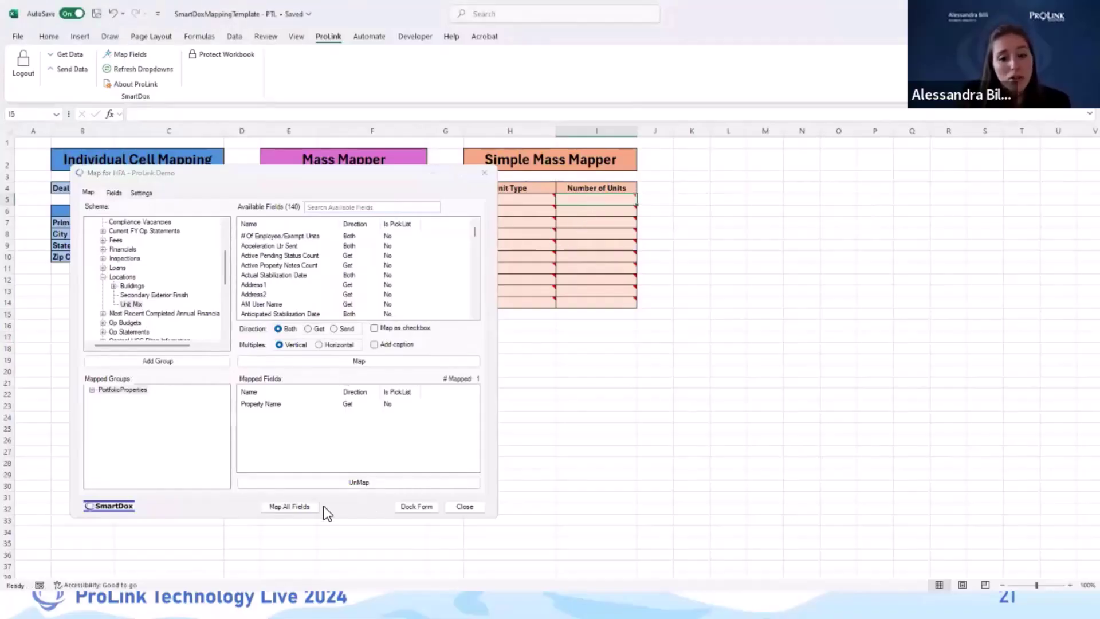
click(93, 392)
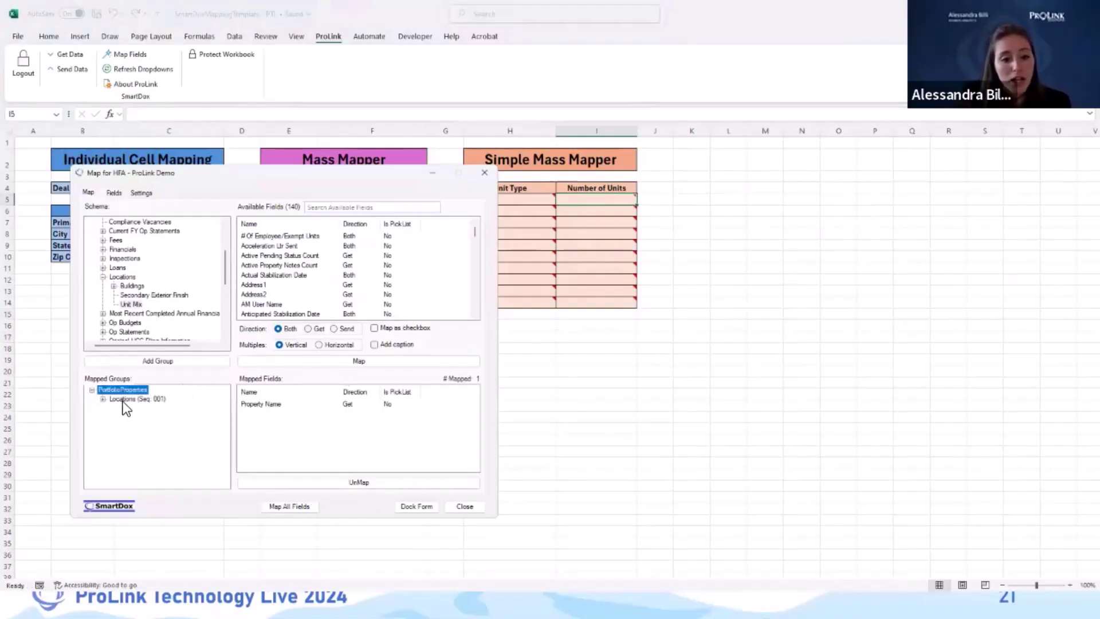
click(103, 400)
scroll(153, 410, down, 5)
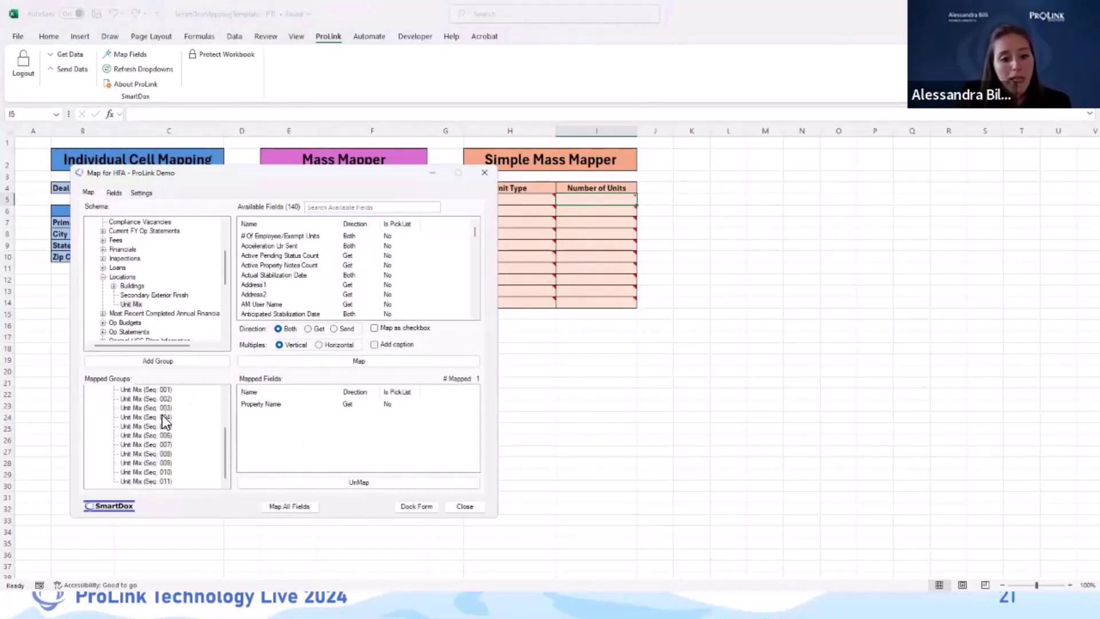
click(153, 472)
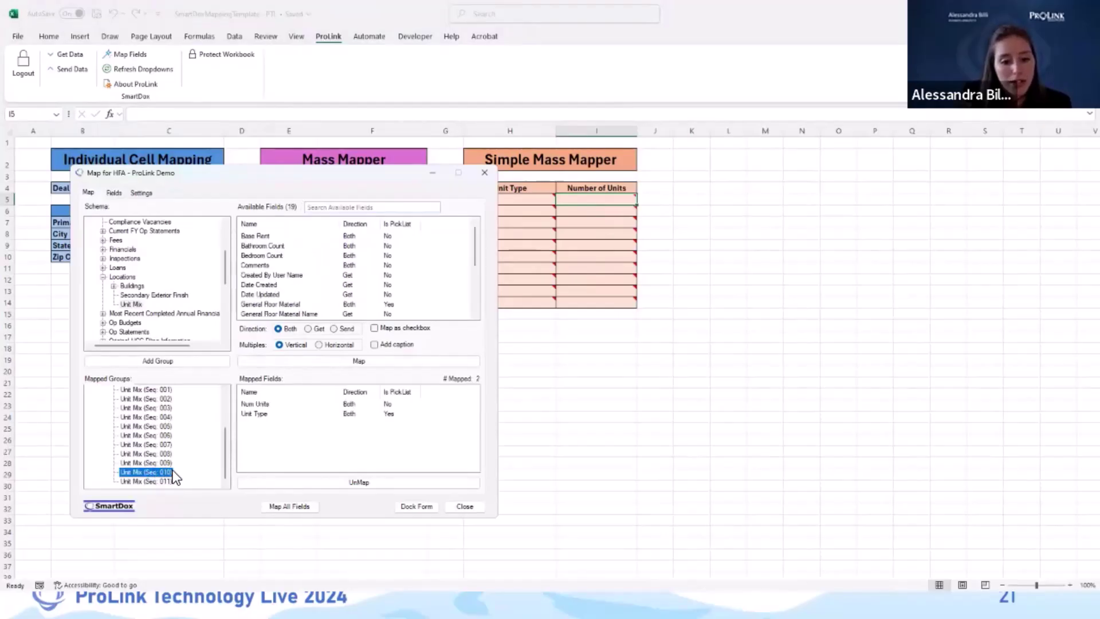
click(159, 481)
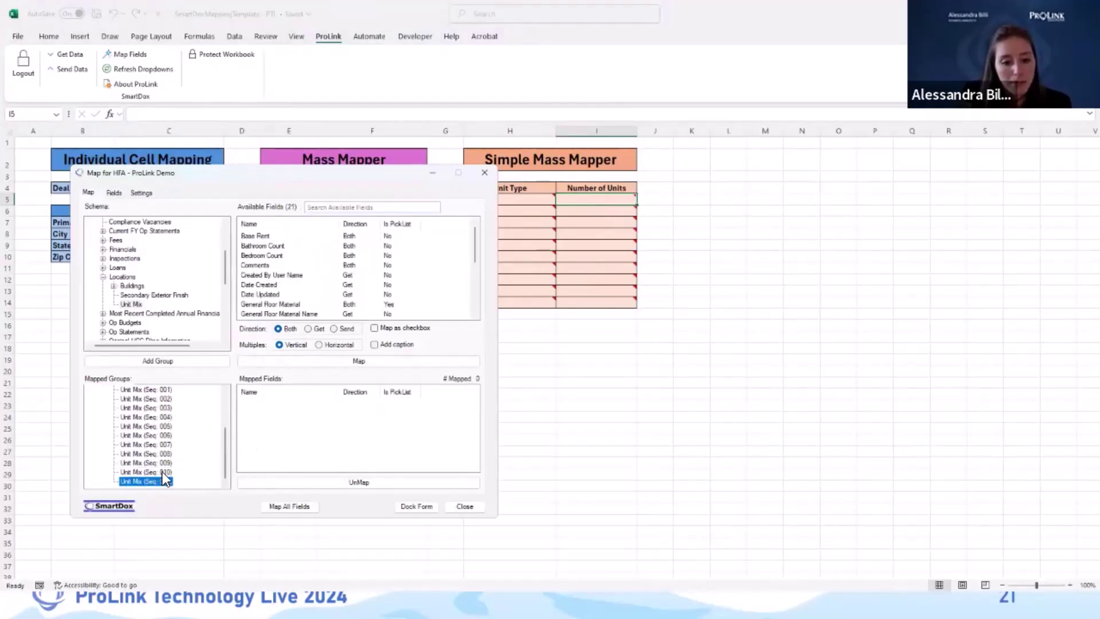
click(163, 473)
click(273, 416)
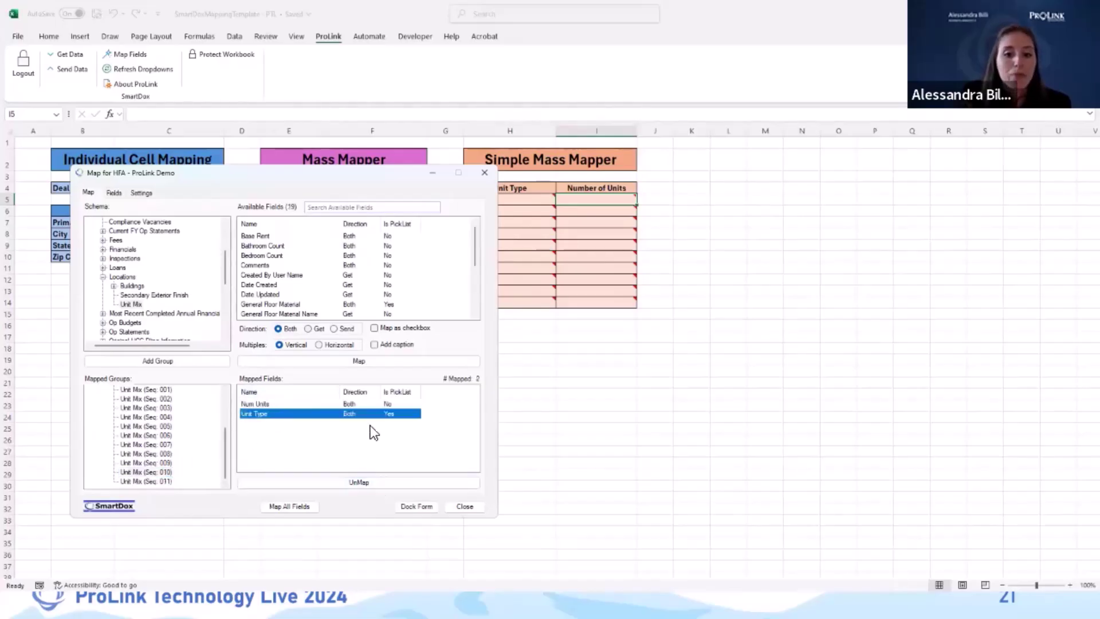
- Recheck the Num Units mapping list and the Unit Mix fields, and close the mapping form
click(112, 196)
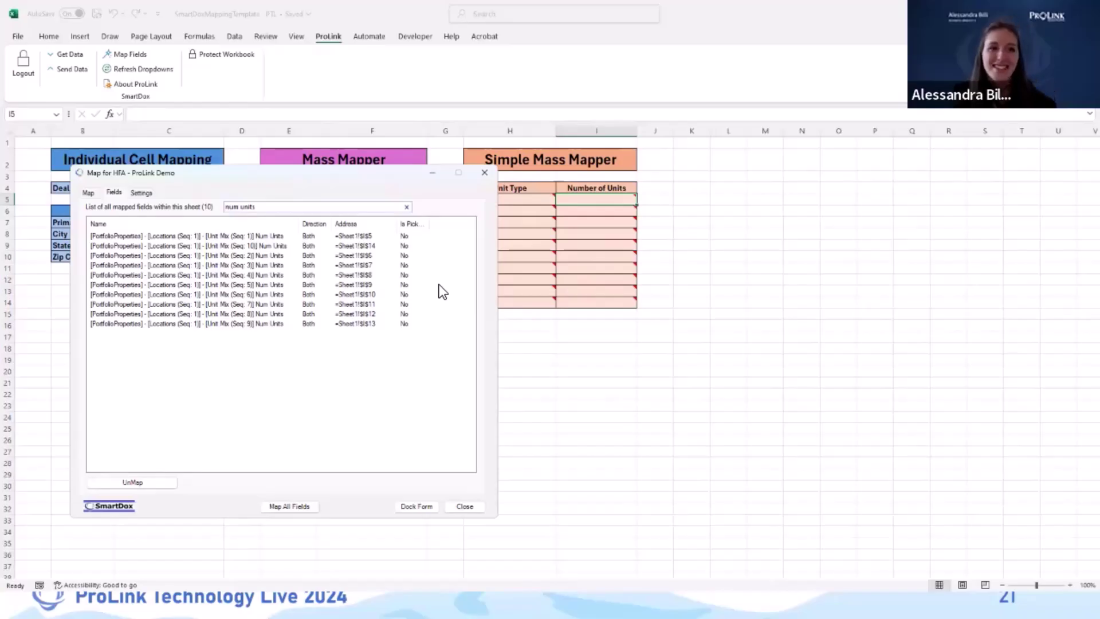
click(89, 193)
drag(346, 391, 387, 391)
click(366, 413)
scroll(316, 250, down, 4)
scroll(314, 255, up, 1)
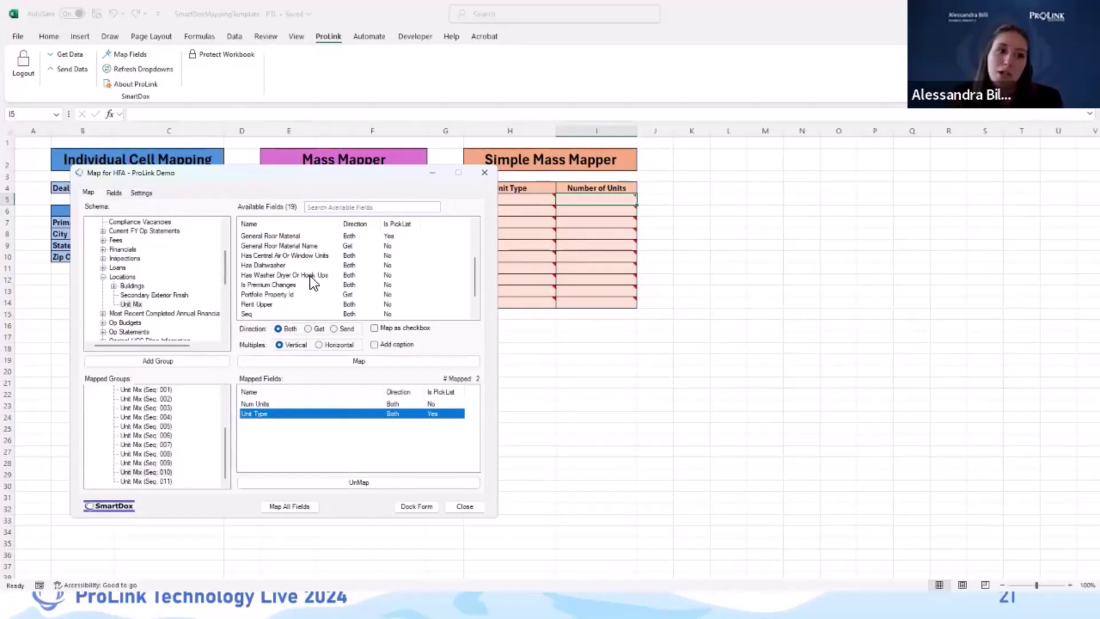
click(119, 192)
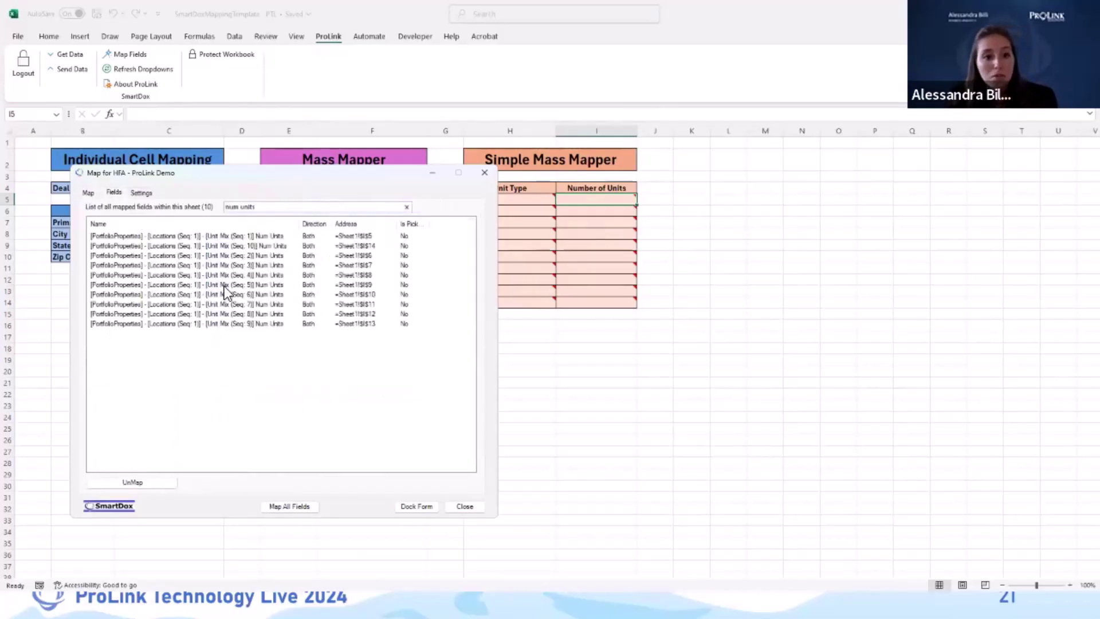
click(478, 508)
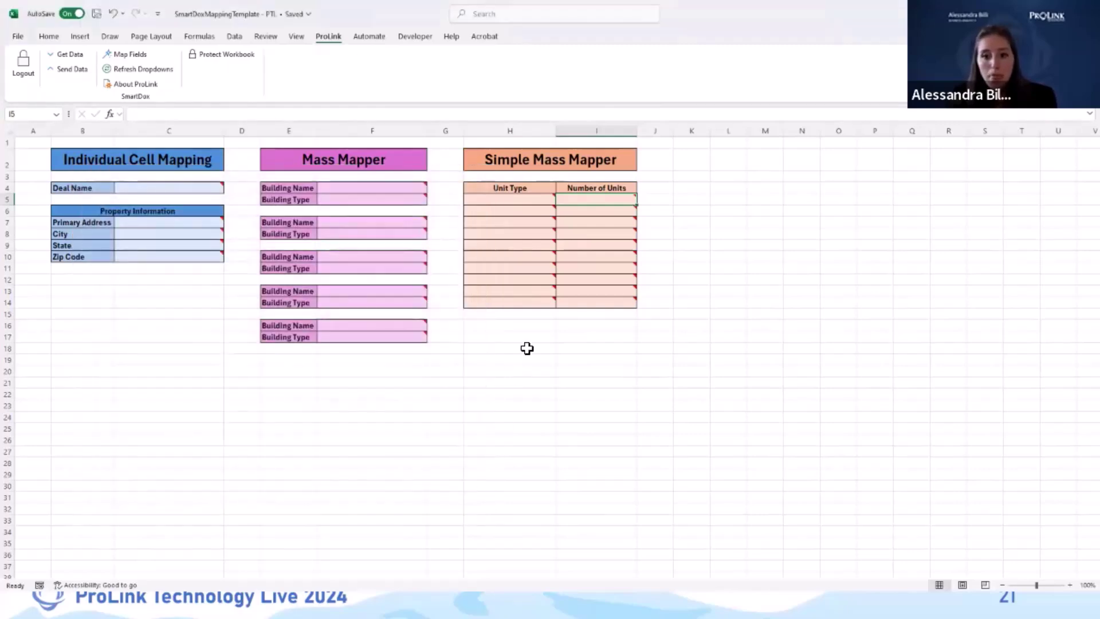
- Clear the SmartDox mapping comments from the template's cells using the ProLink About window
click(526, 348)
click(167, 299)
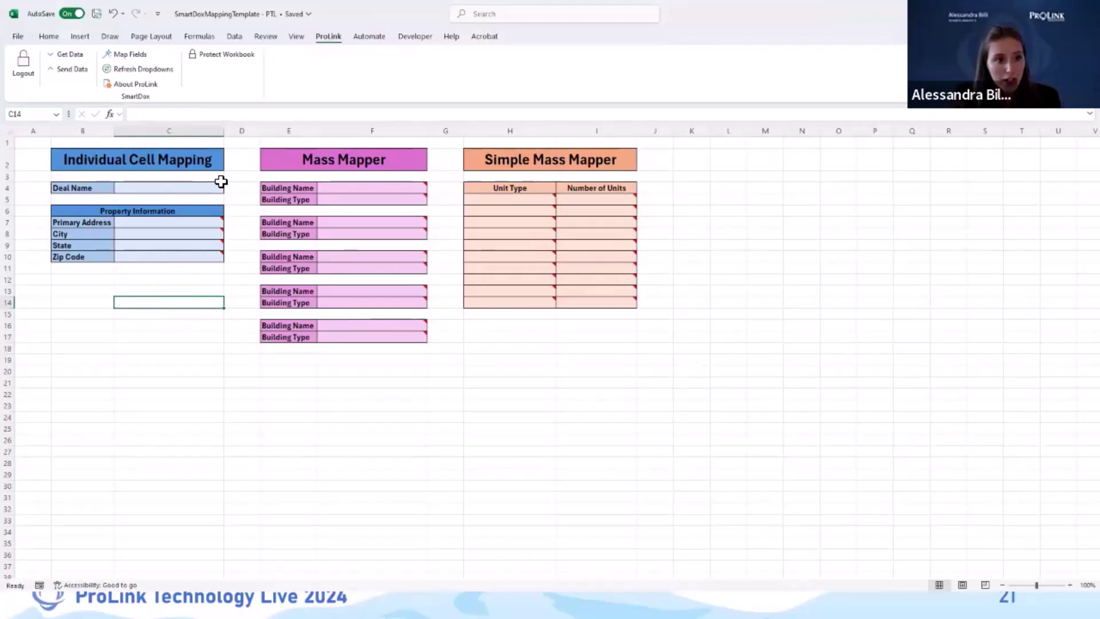
mouse_move(332, 257)
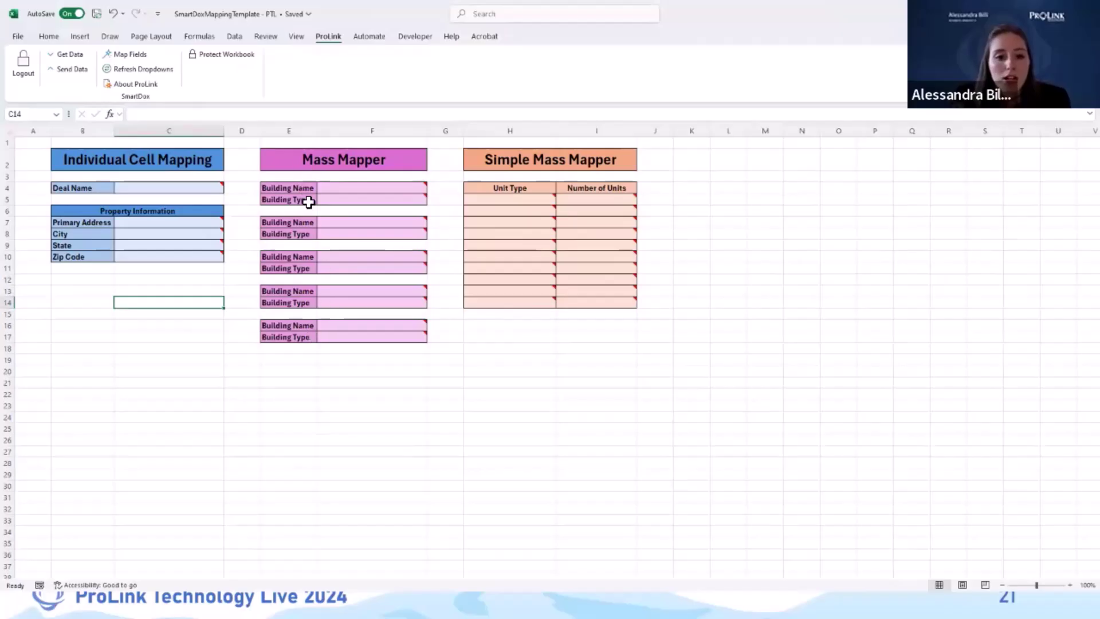
mouse_move(386, 189)
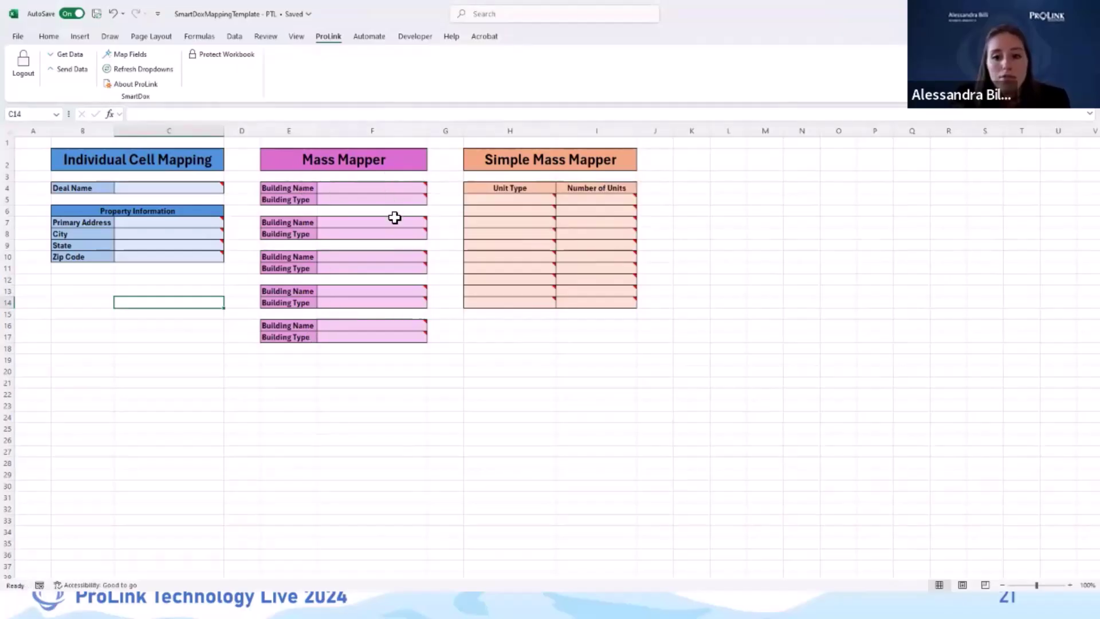
mouse_move(394, 221)
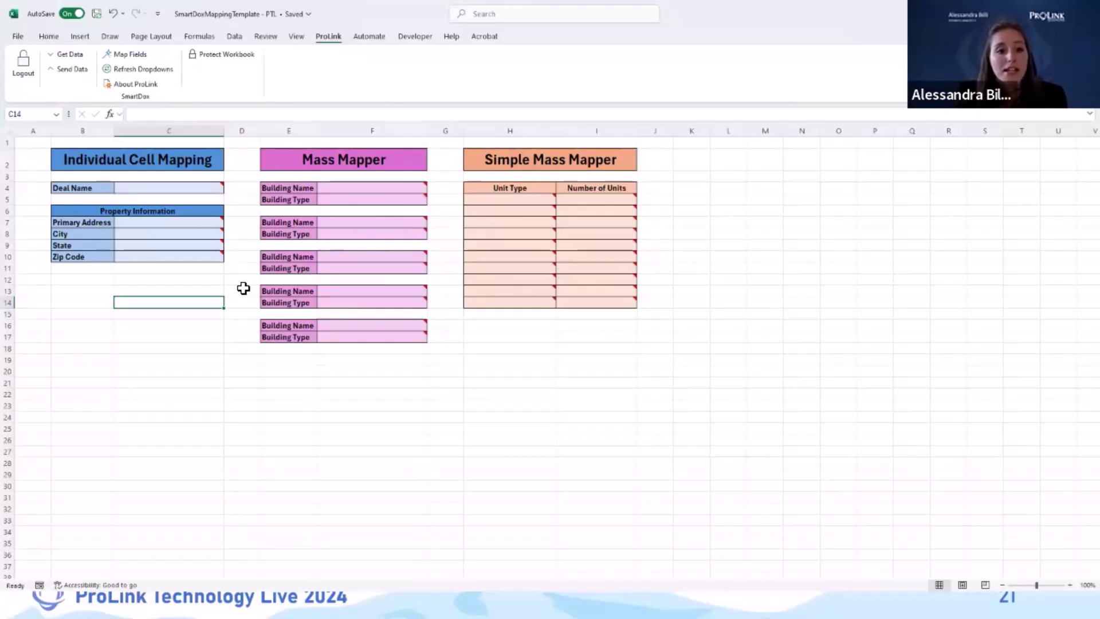
click(132, 86)
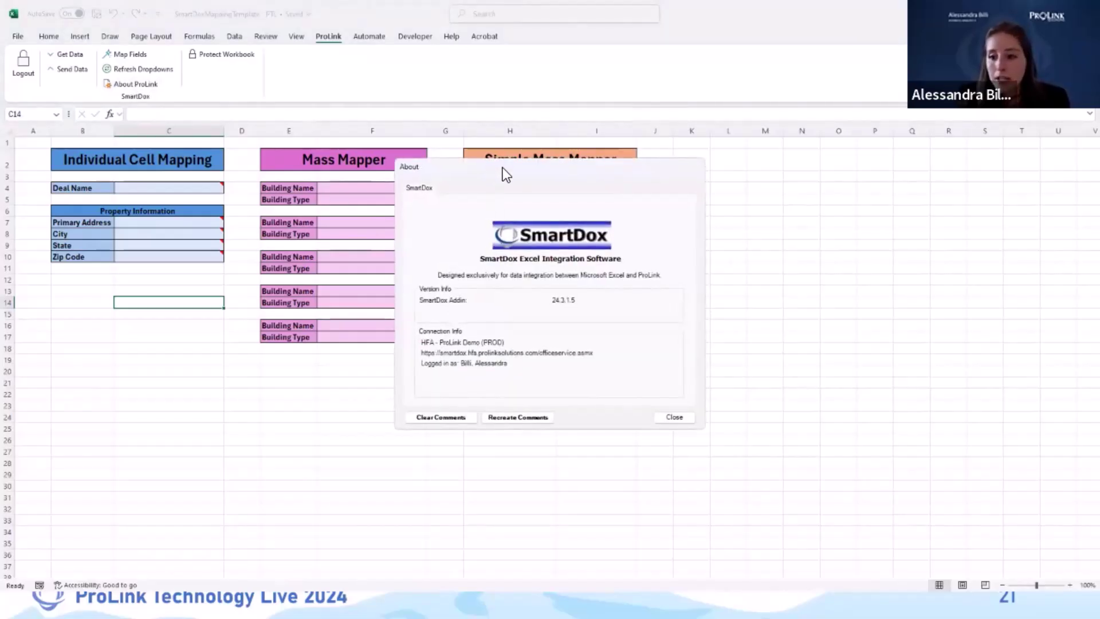
drag(503, 167, 655, 152)
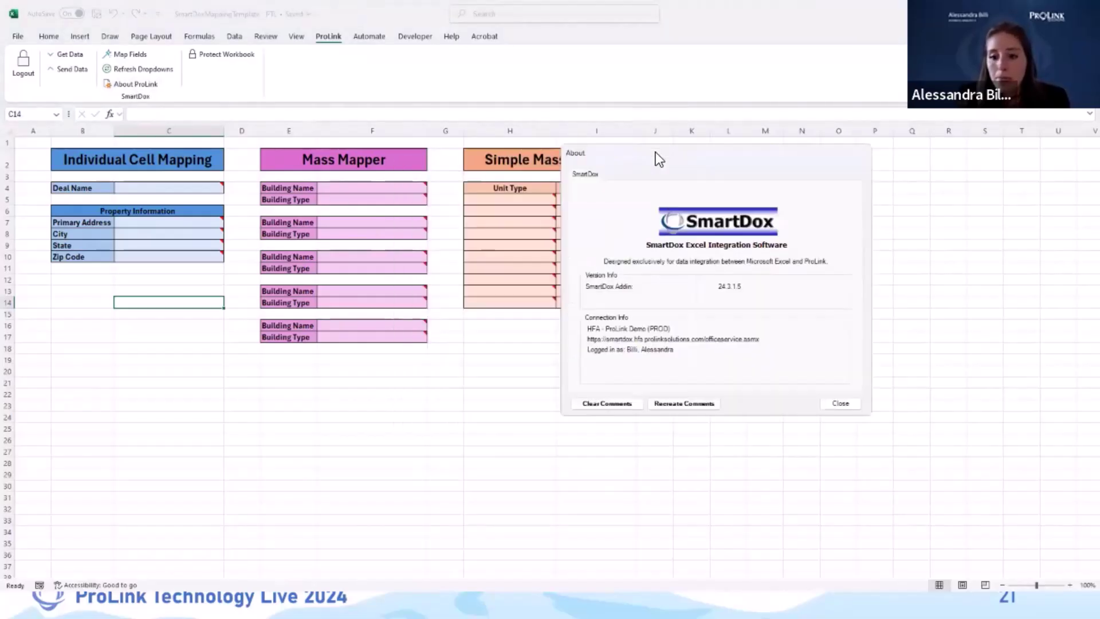
click(609, 404)
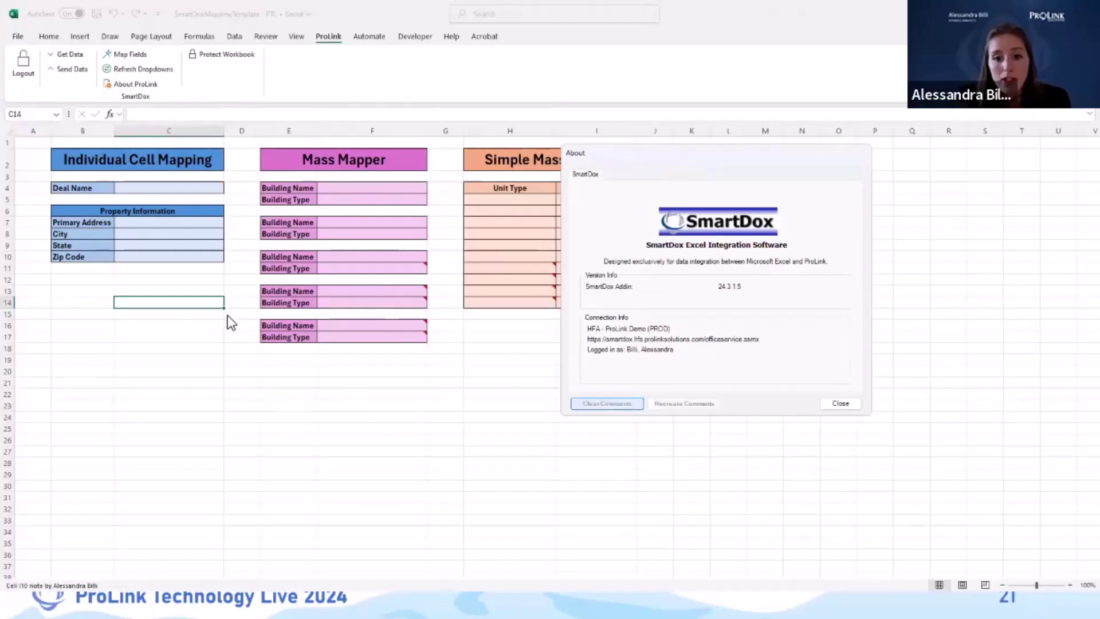
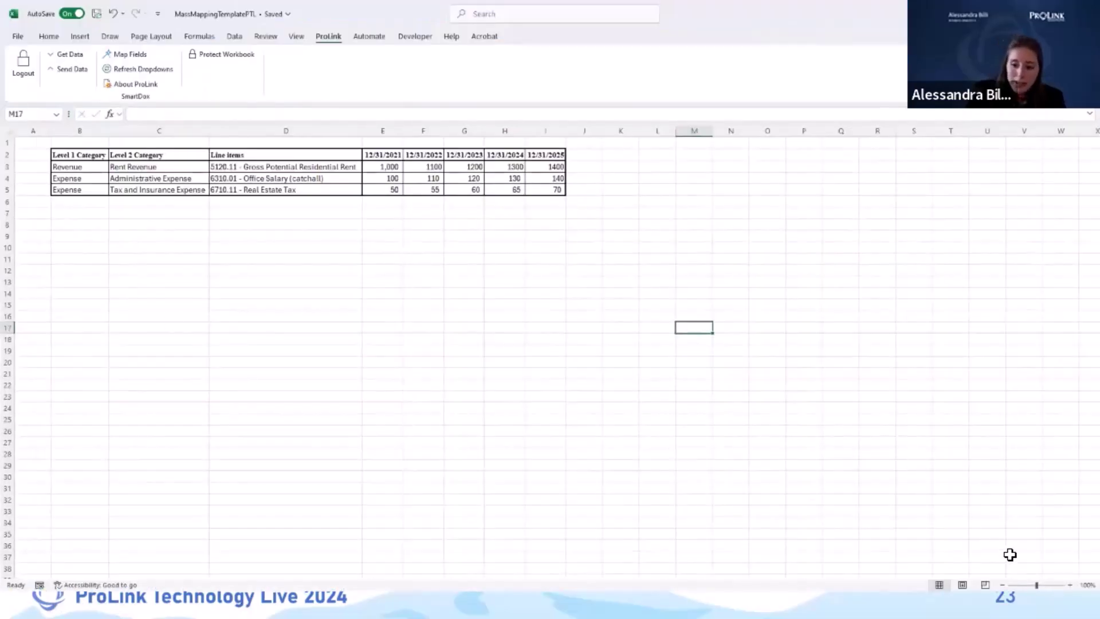
- Zoom the MassMappingTemplatePTL worksheet to 130%
click(1070, 585)
click(1070, 585)
click(1070, 584)
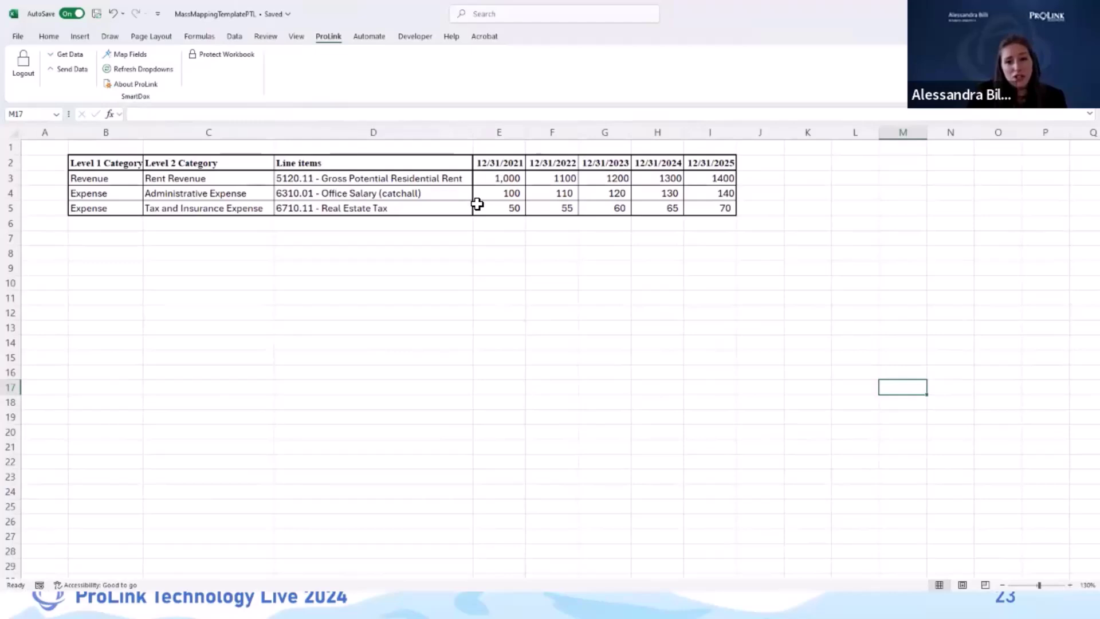
click(486, 167)
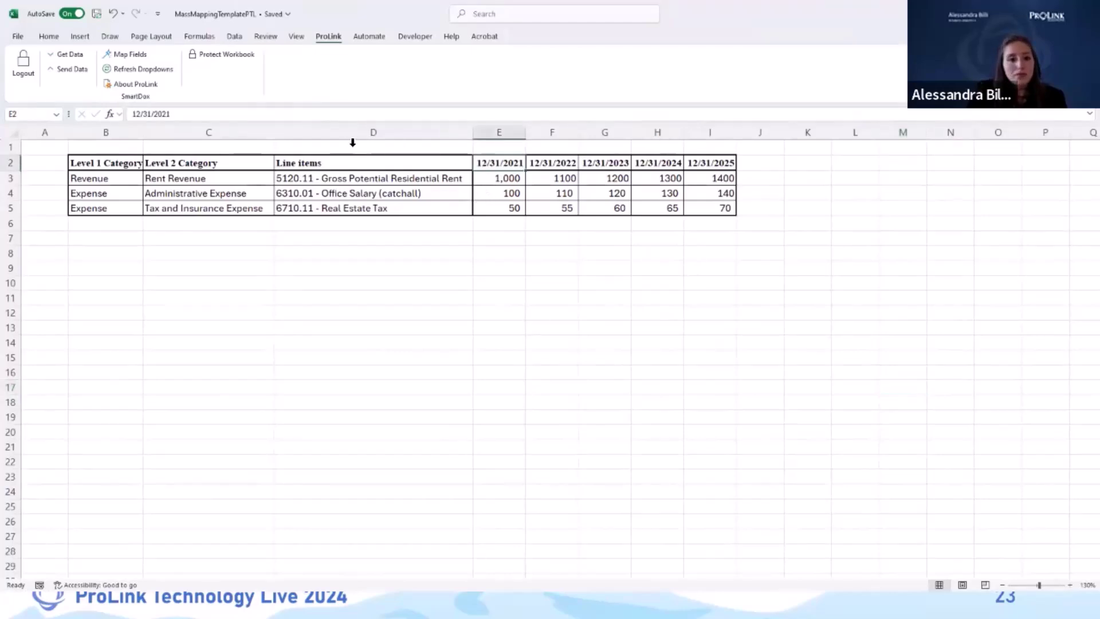
click(123, 54)
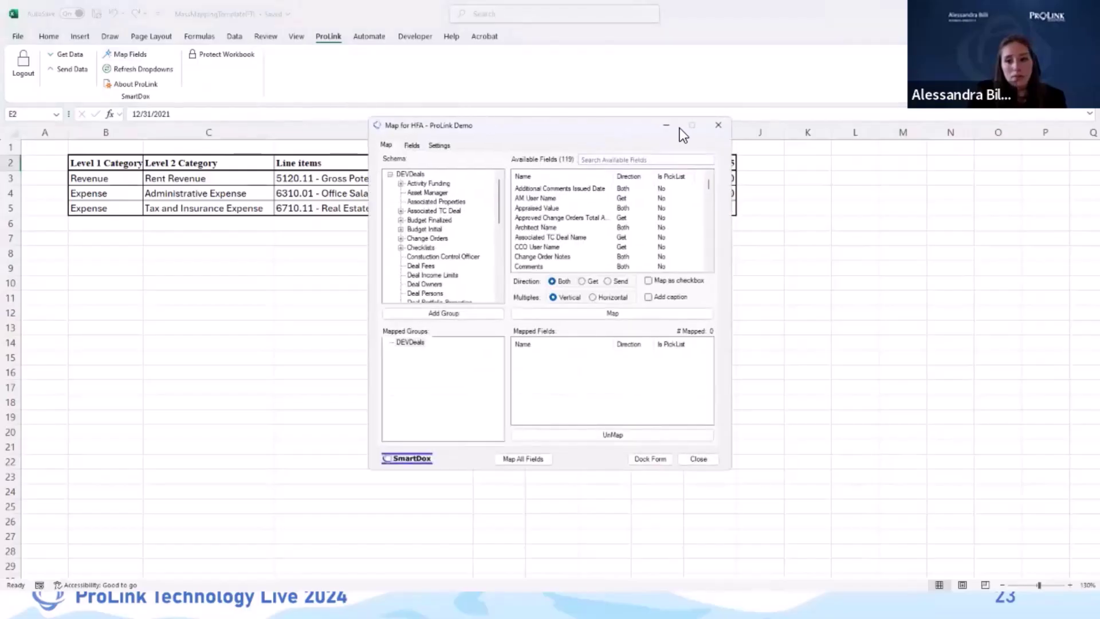
click(706, 126)
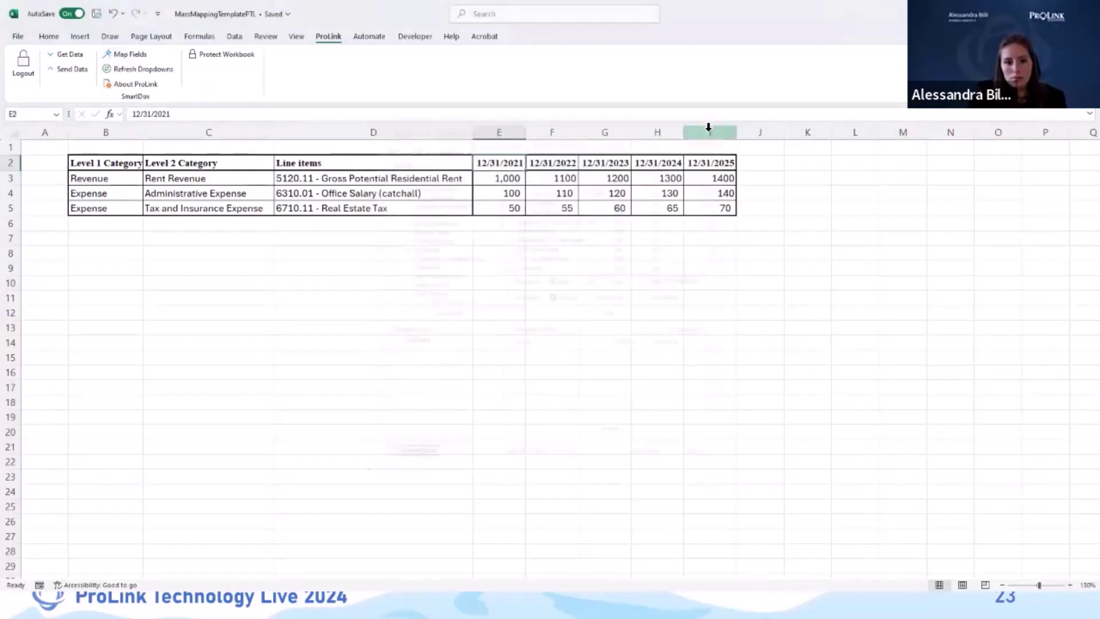
click(243, 296)
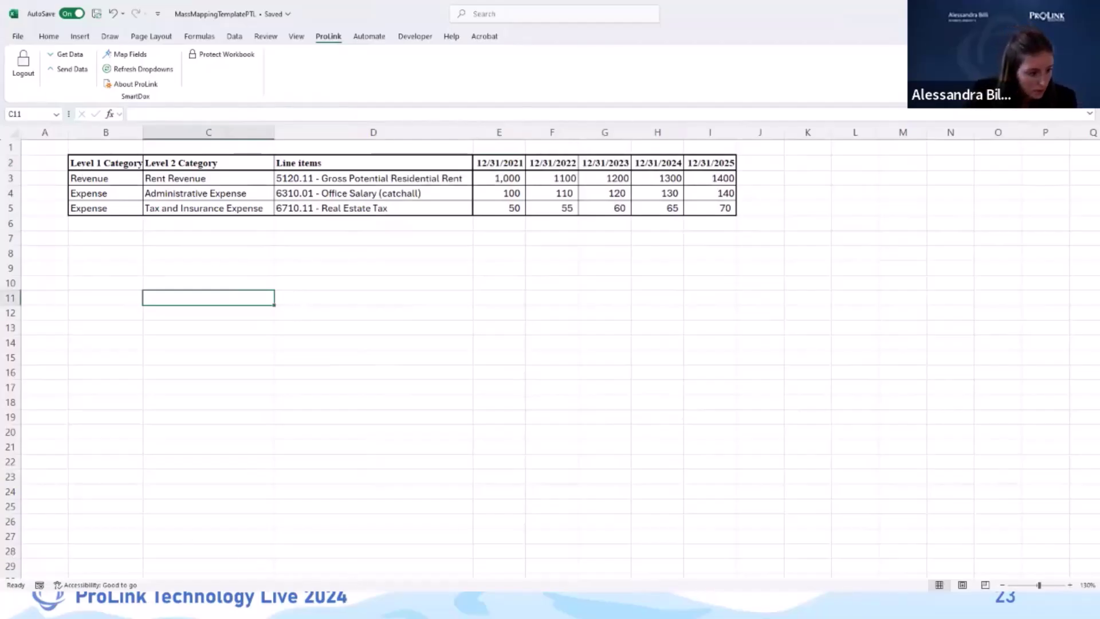
click(280, 377)
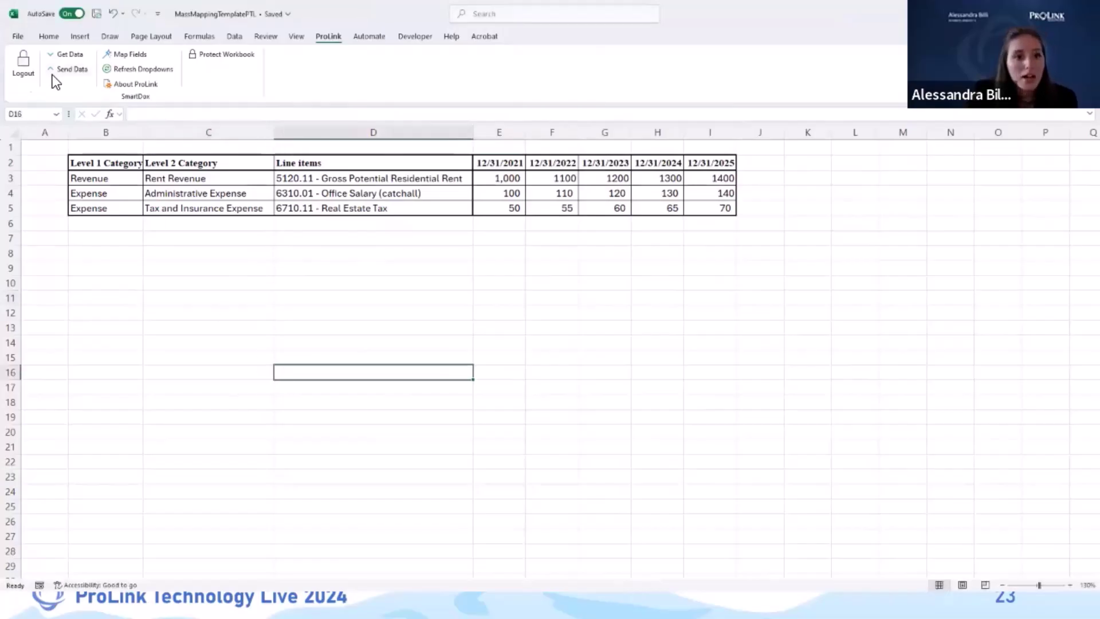
- Open the field mapping form and add the Primary Portfolio Property group under DEVDeals
click(115, 56)
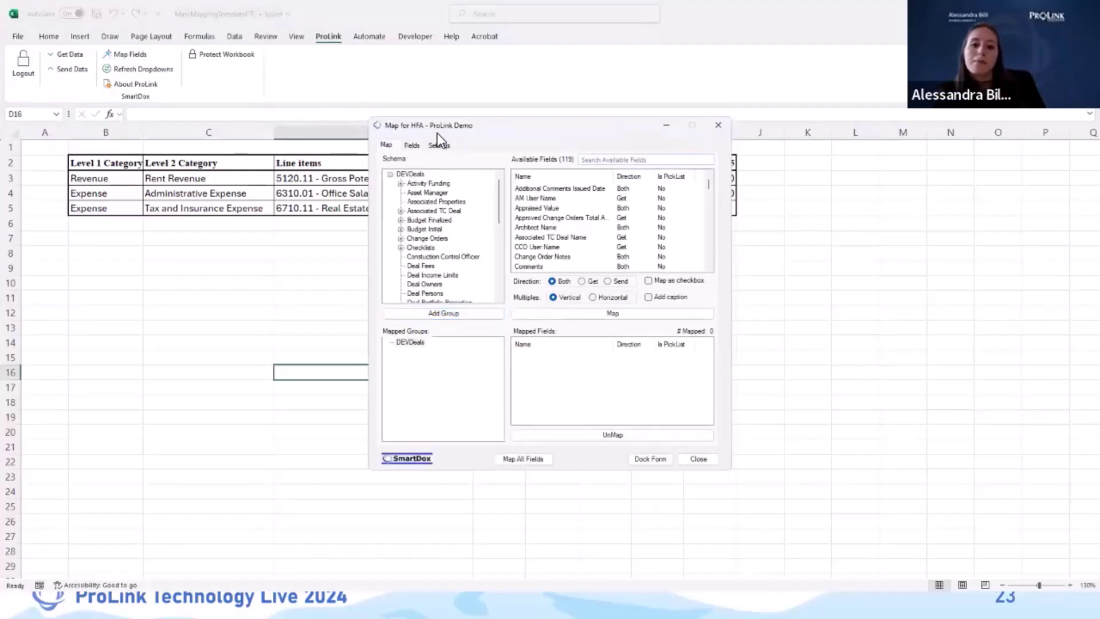
drag(459, 136, 547, 249)
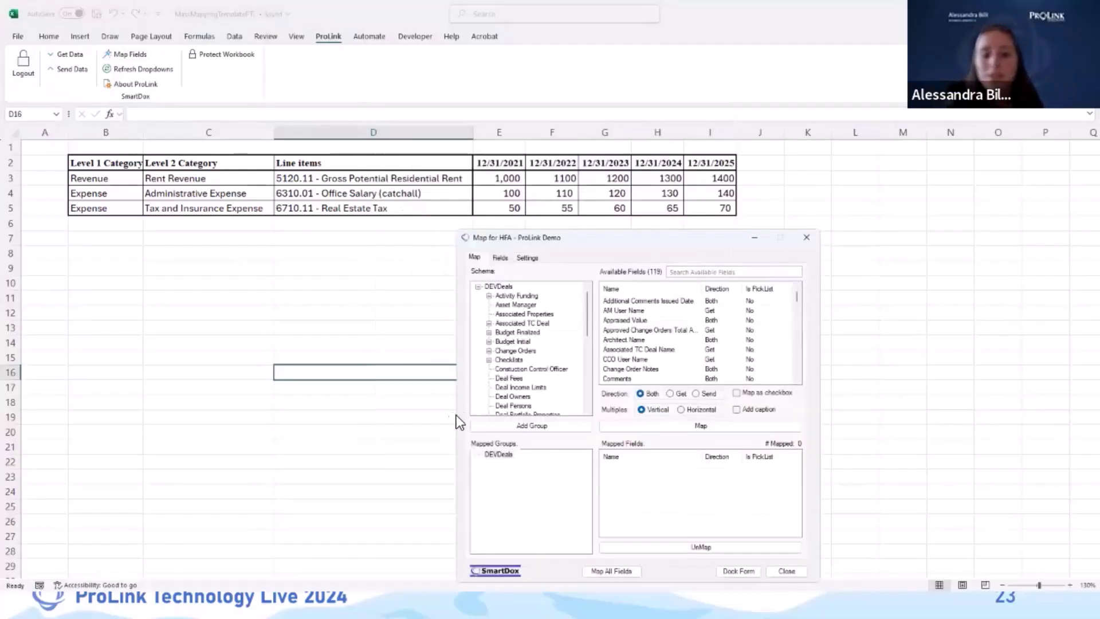
click(496, 454)
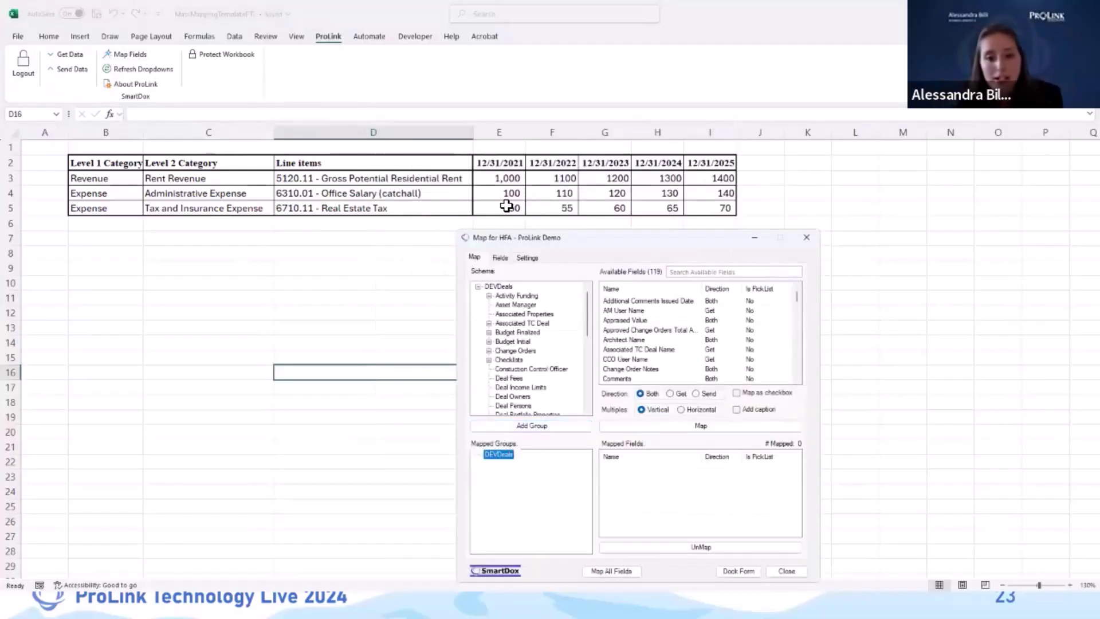
scroll(562, 295, down, 10)
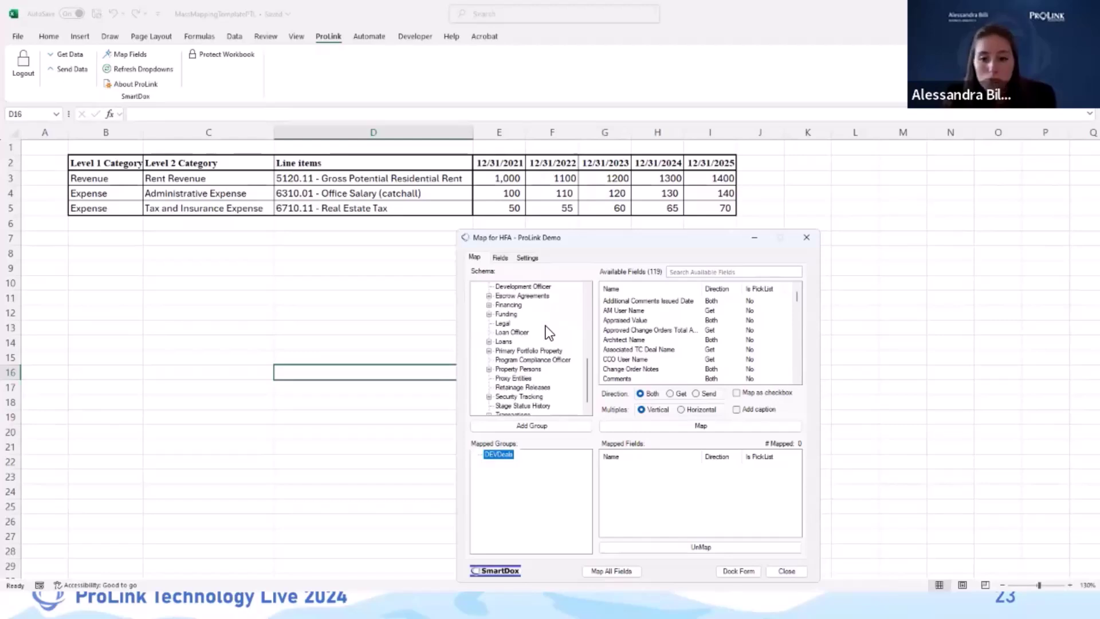
scroll(532, 334, up, 1)
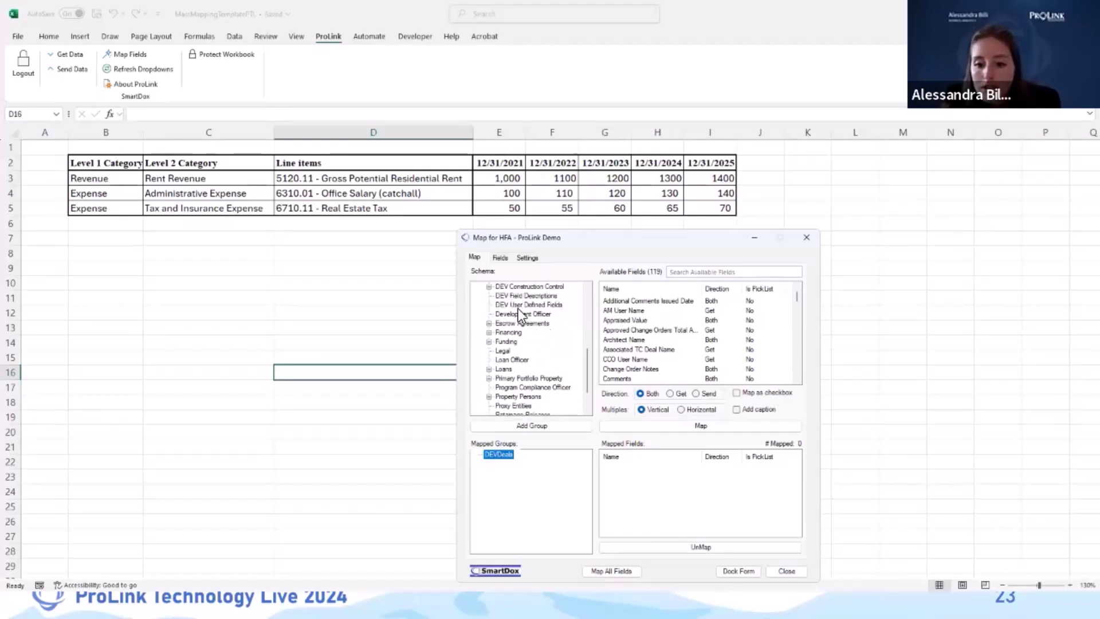
click(490, 377)
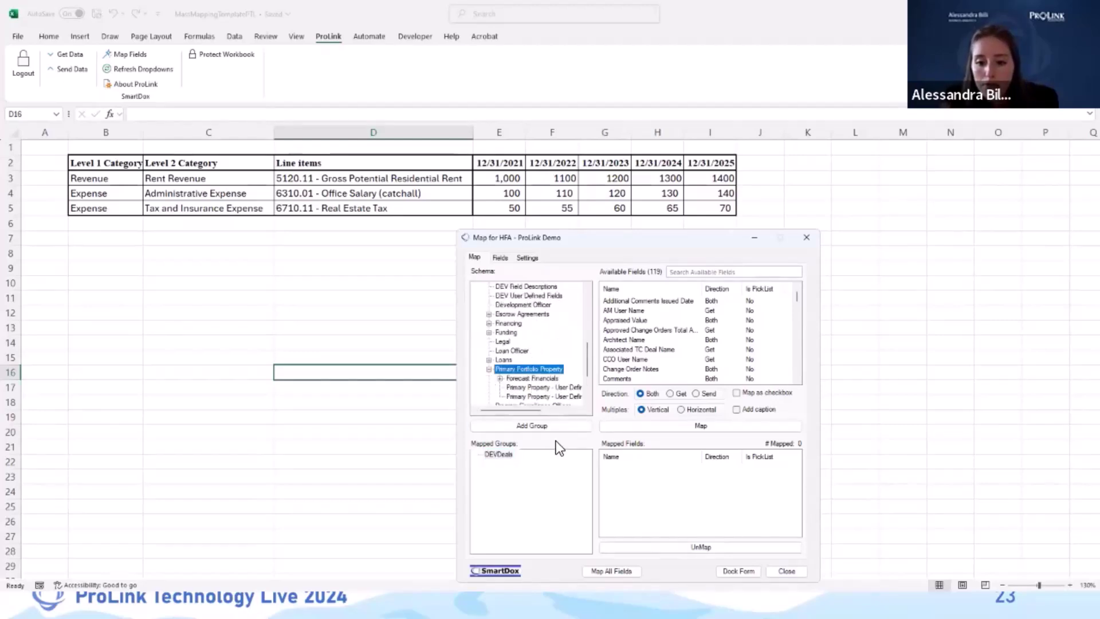
click(532, 426)
- Add the Forecast Financials group under Primary Portfolio Property (Seq: 001), with a Forecast Financial Line Items group nested inside it
scroll(538, 347, down, 1)
click(536, 352)
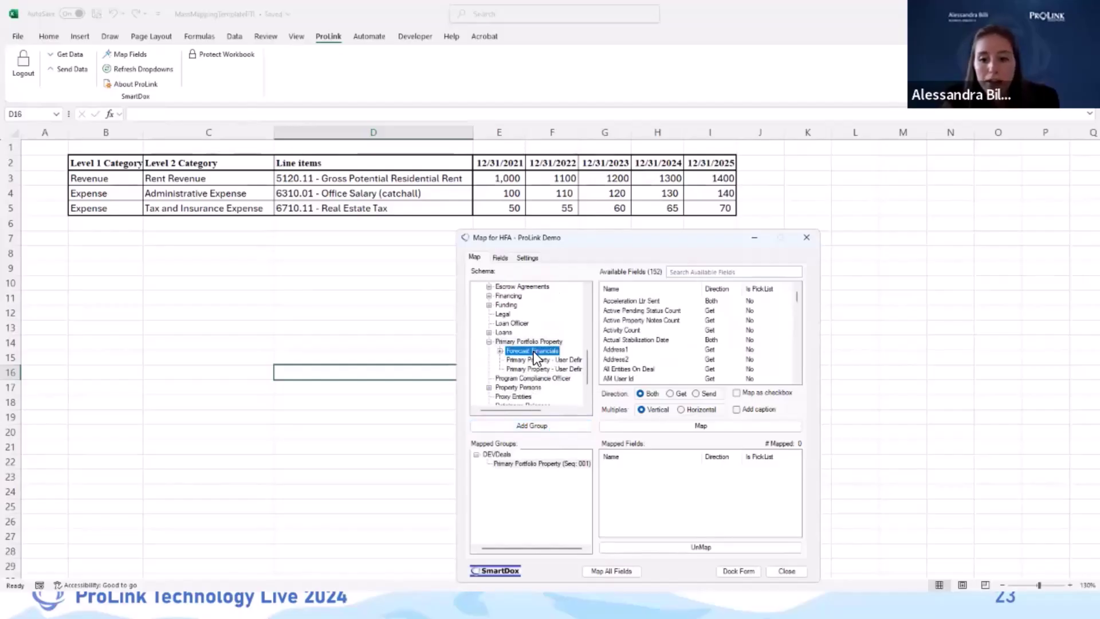
click(535, 423)
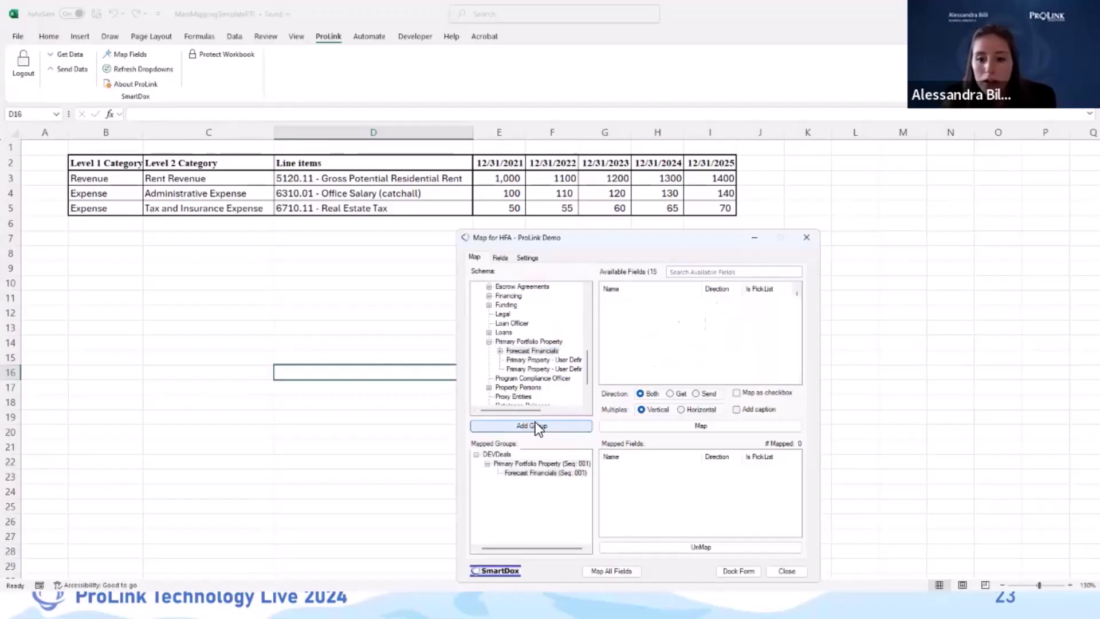
click(499, 350)
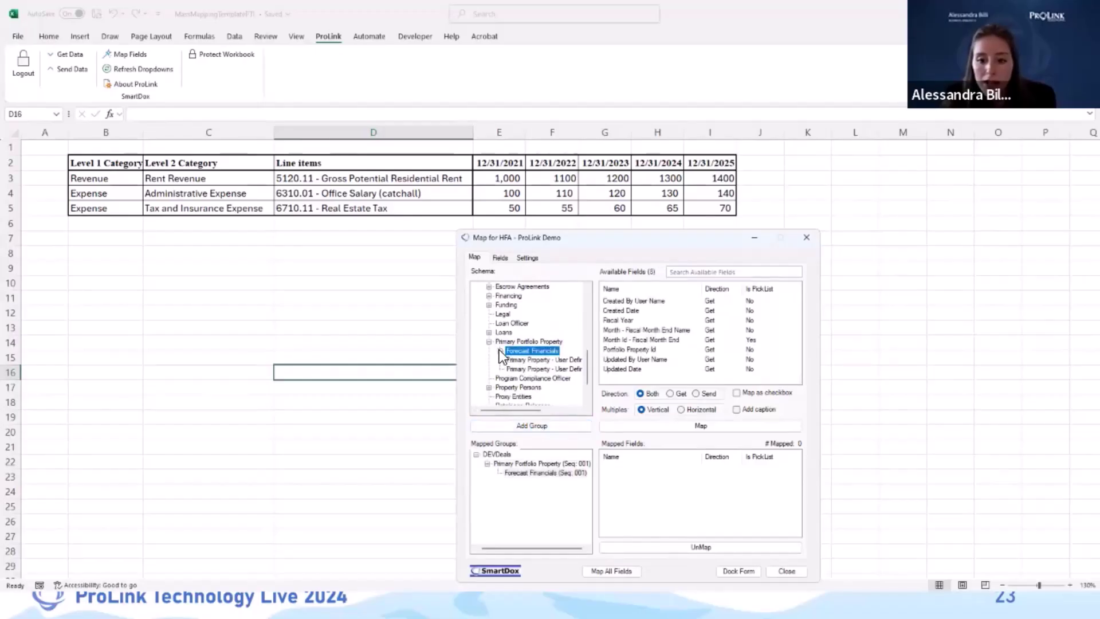
click(547, 474)
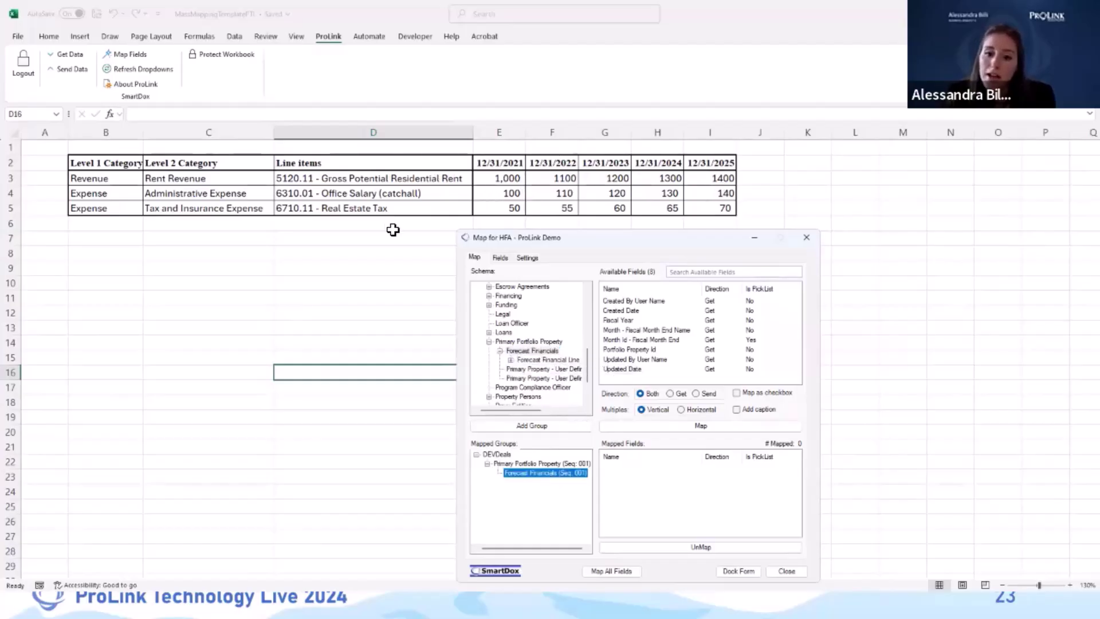
click(566, 358)
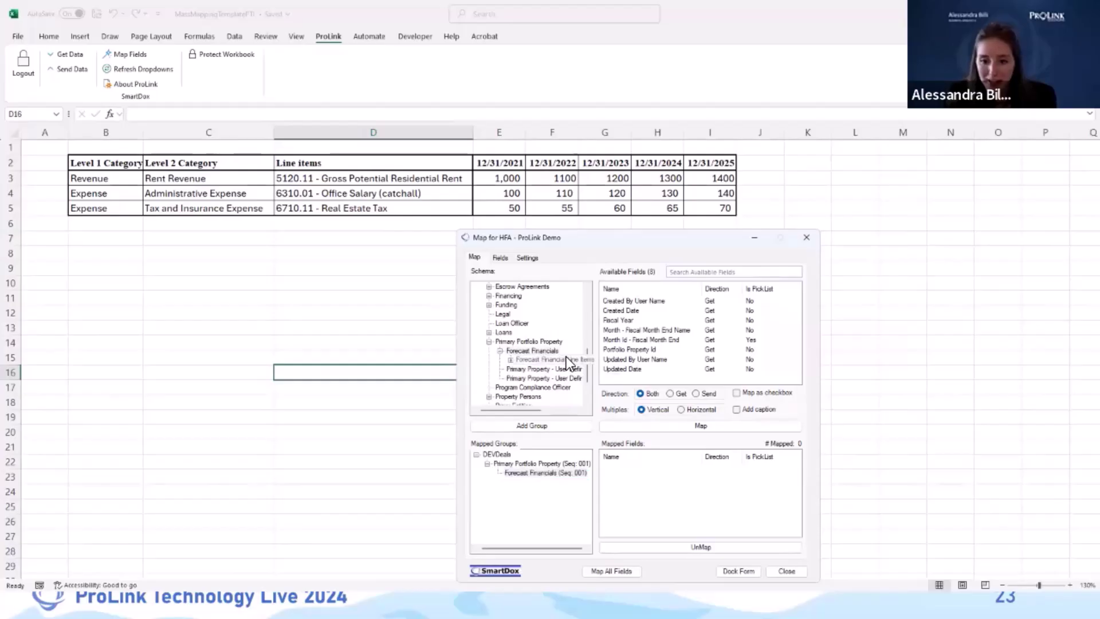
click(535, 425)
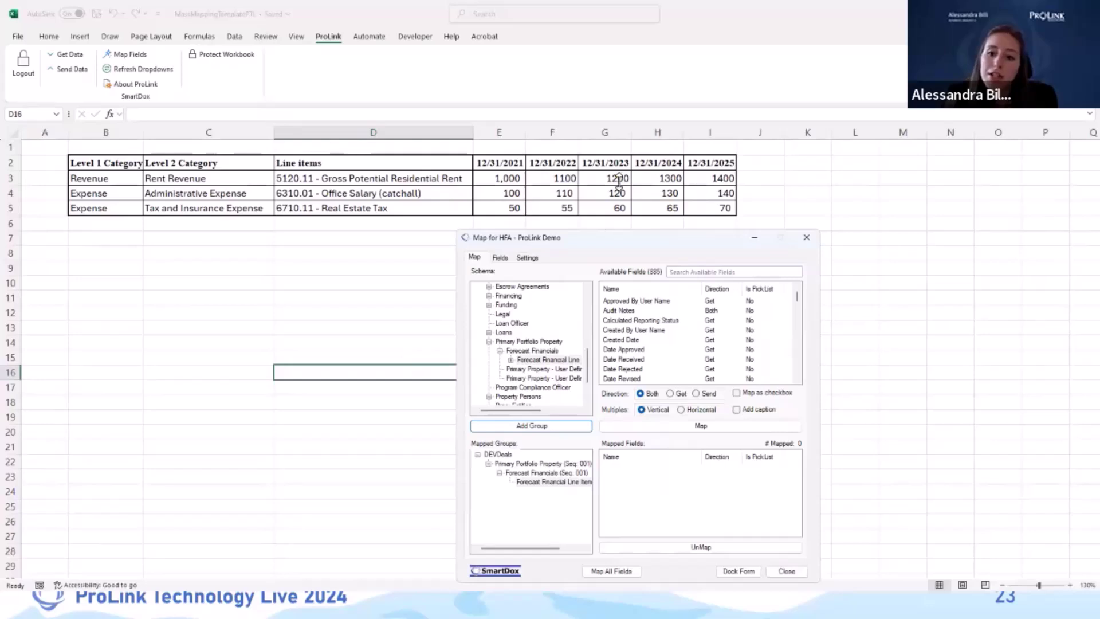
- Duplicate the Forecast Financials (Seq: 001) group, including its line items, with 5 iterations
click(580, 471)
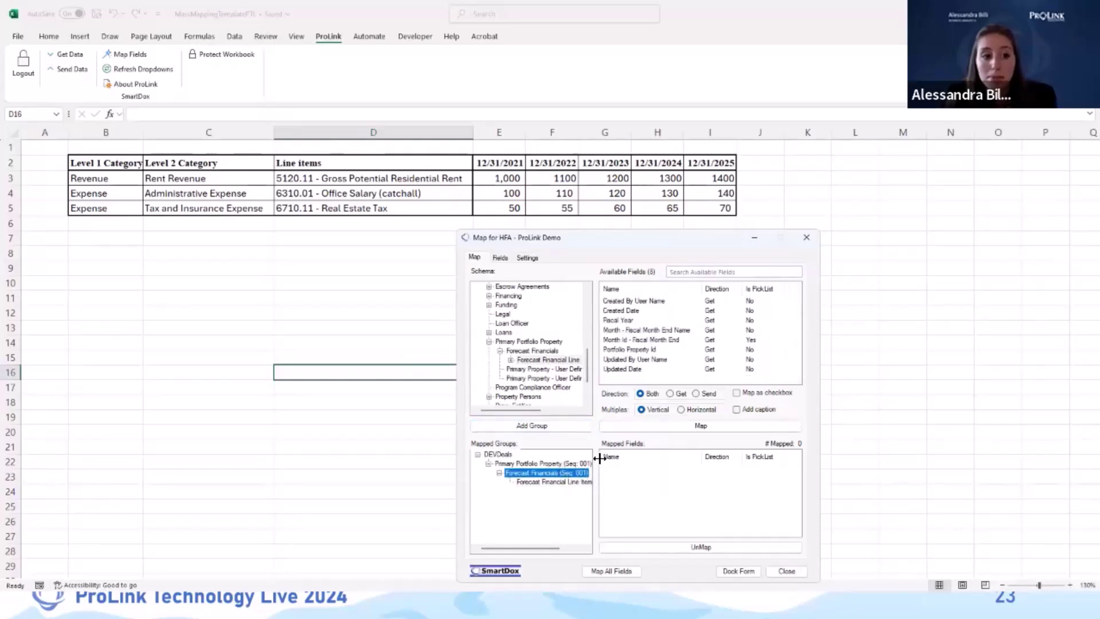
right_click(535, 472)
click(549, 481)
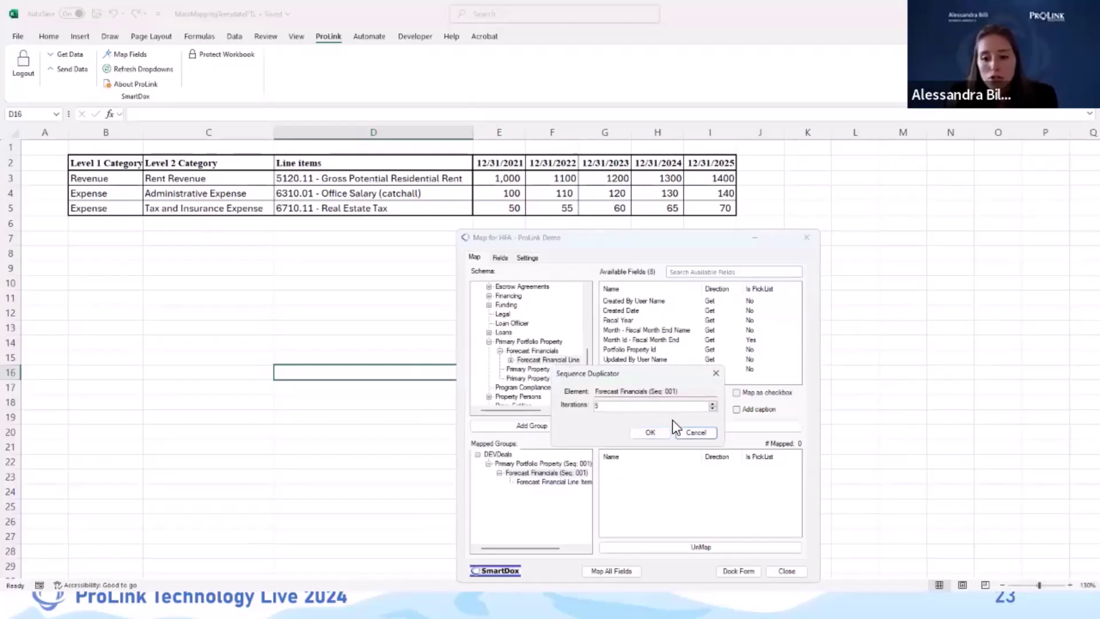
click(639, 432)
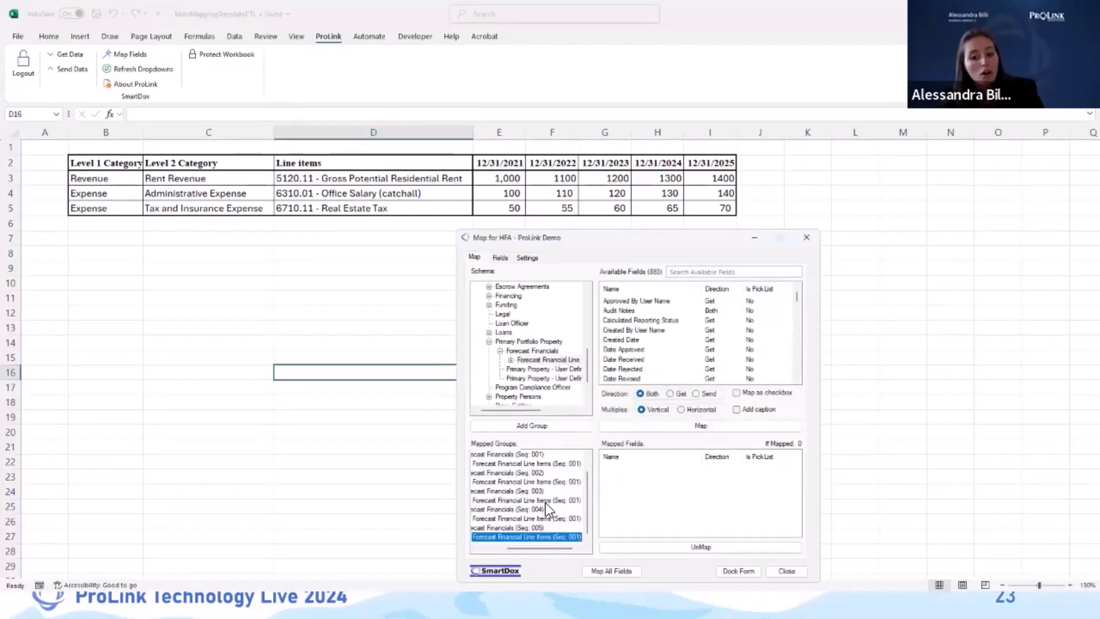
- Choose the Period End Date field of Forecast Financial Line Items under Forecast Financials (Seq: 001) for cell E2, with horizontal multiples
click(549, 463)
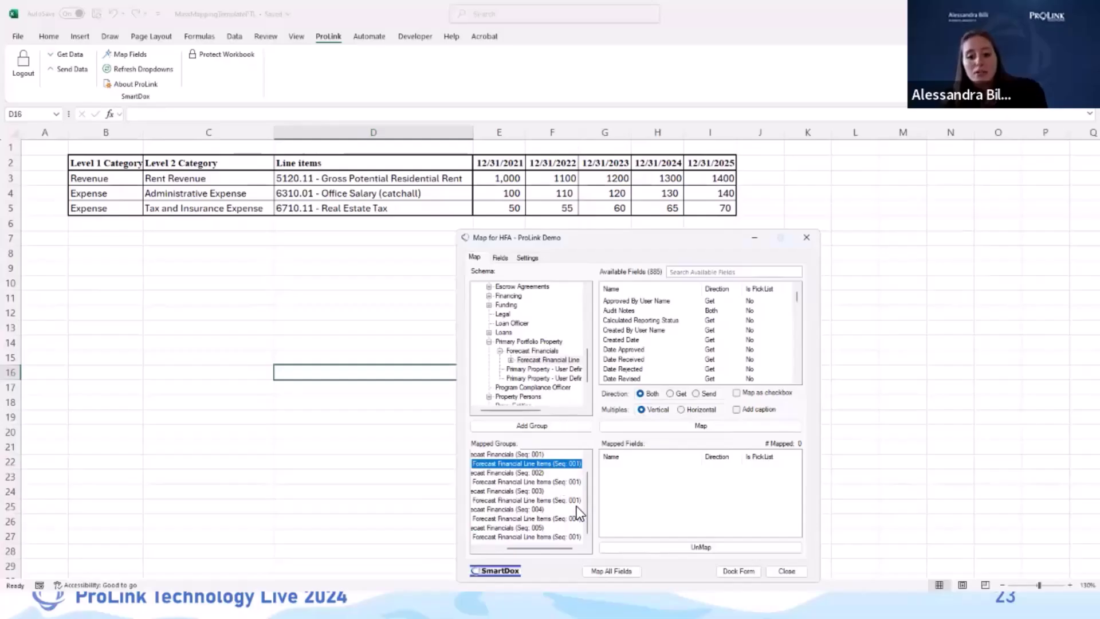
click(530, 455)
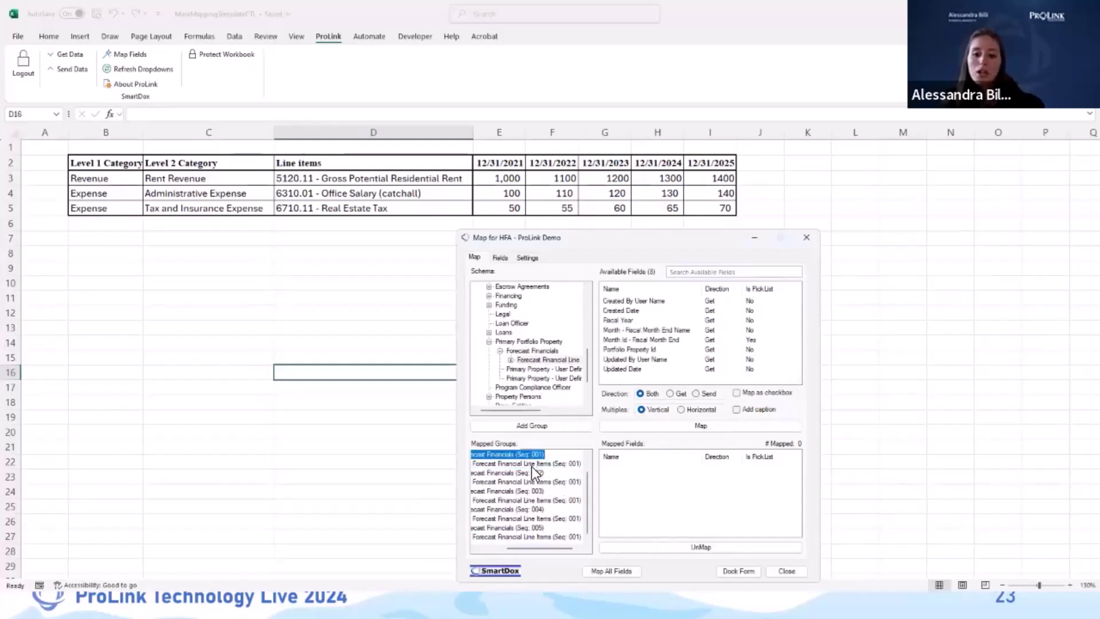
click(532, 463)
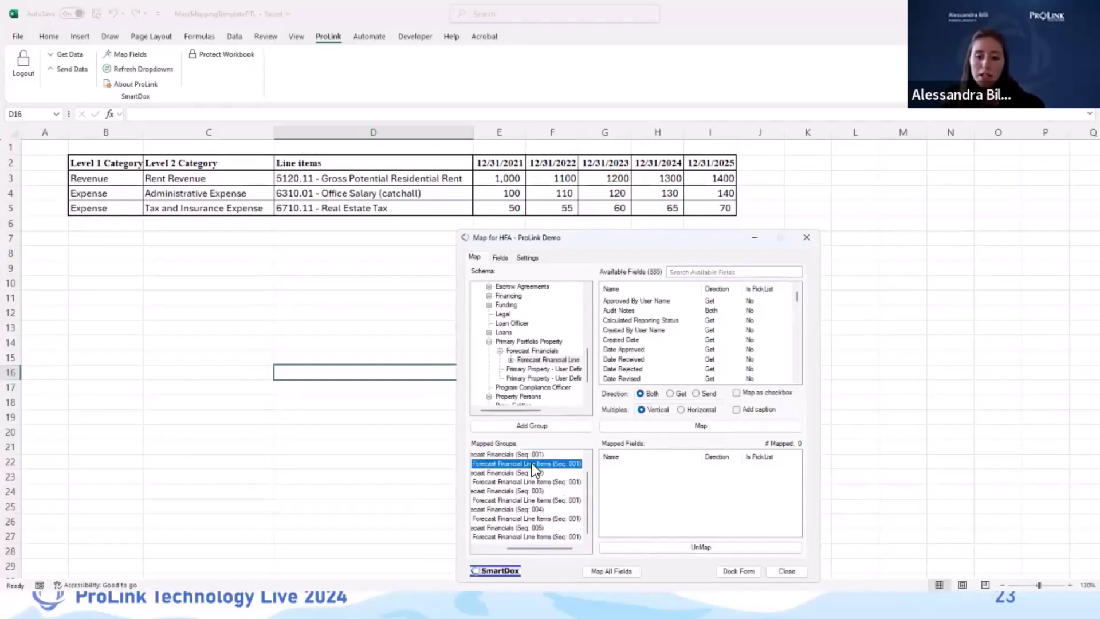
click(490, 162)
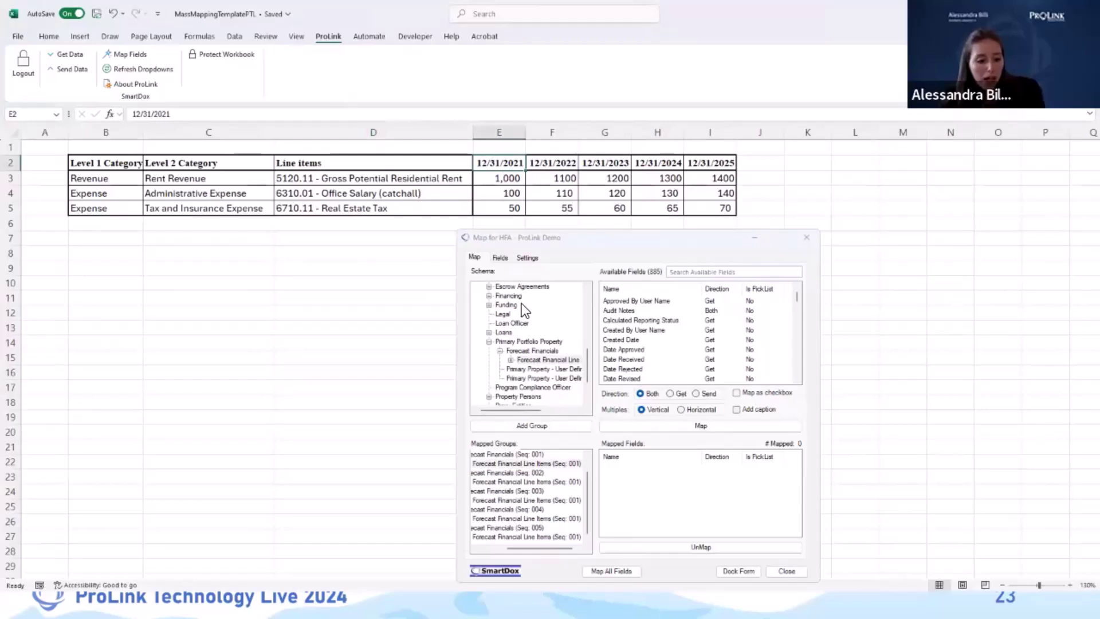
click(717, 288)
drag(796, 294, 803, 366)
scroll(739, 347, up, 8)
scroll(739, 347, up, 3)
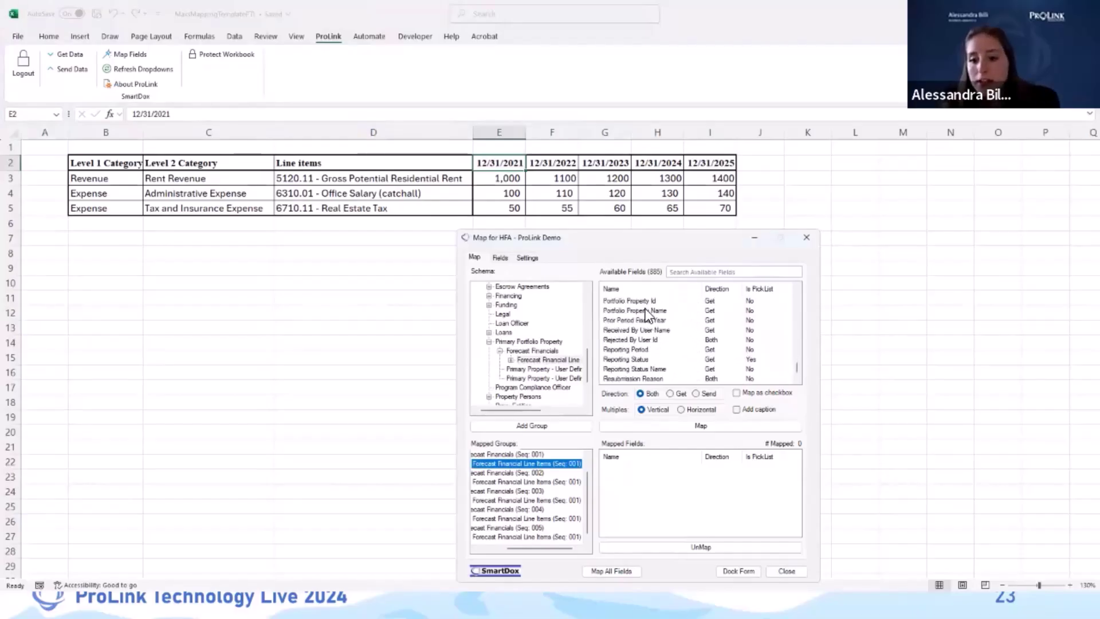
scroll(645, 339, up, 1)
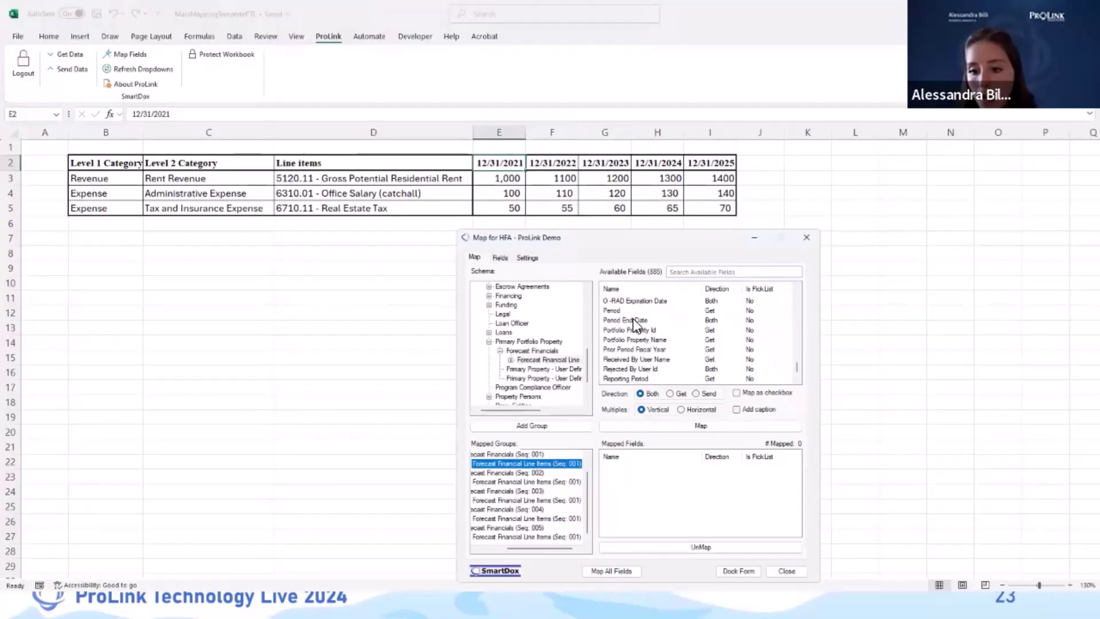
click(634, 320)
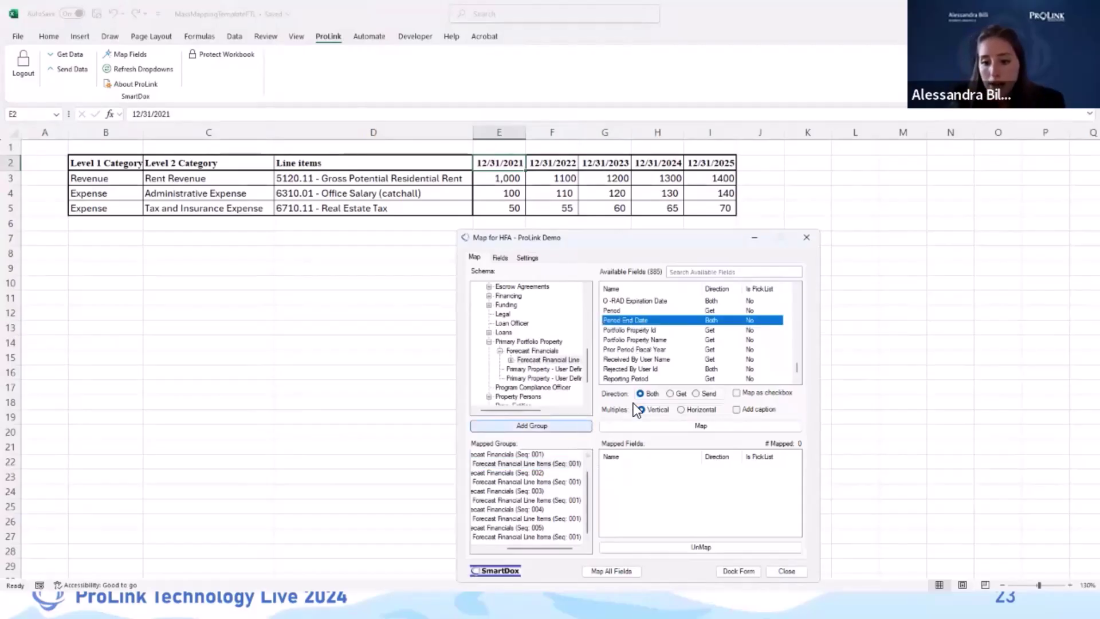
click(693, 410)
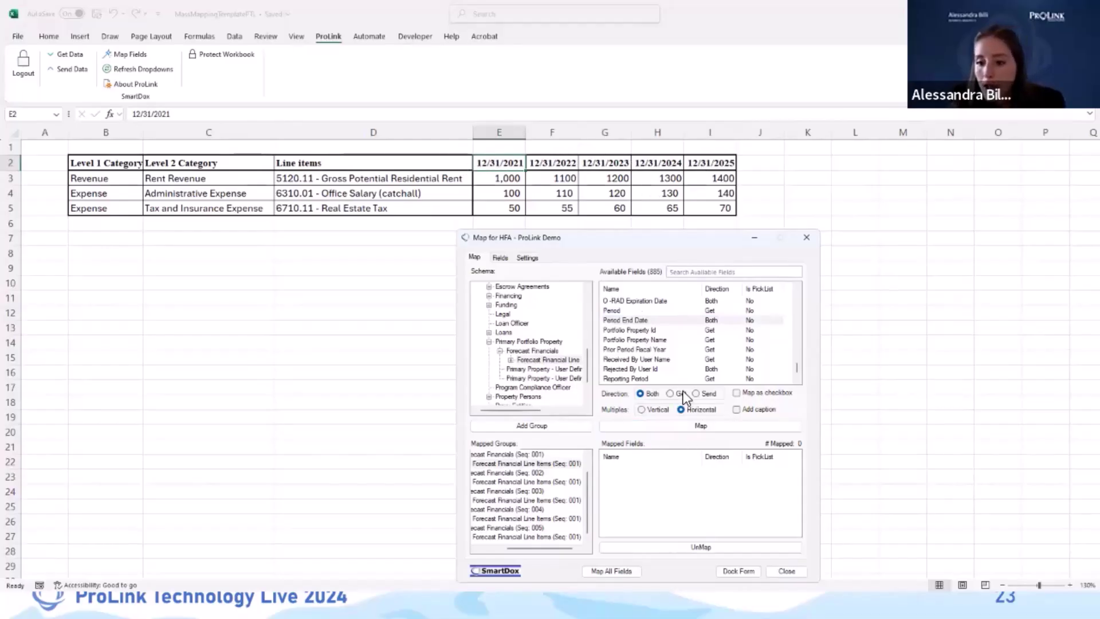
- Mass-map Period End Date across the date headers by Forecast Financials with 5 iterations and steps of 1, and check the mapping notes
click(682, 429)
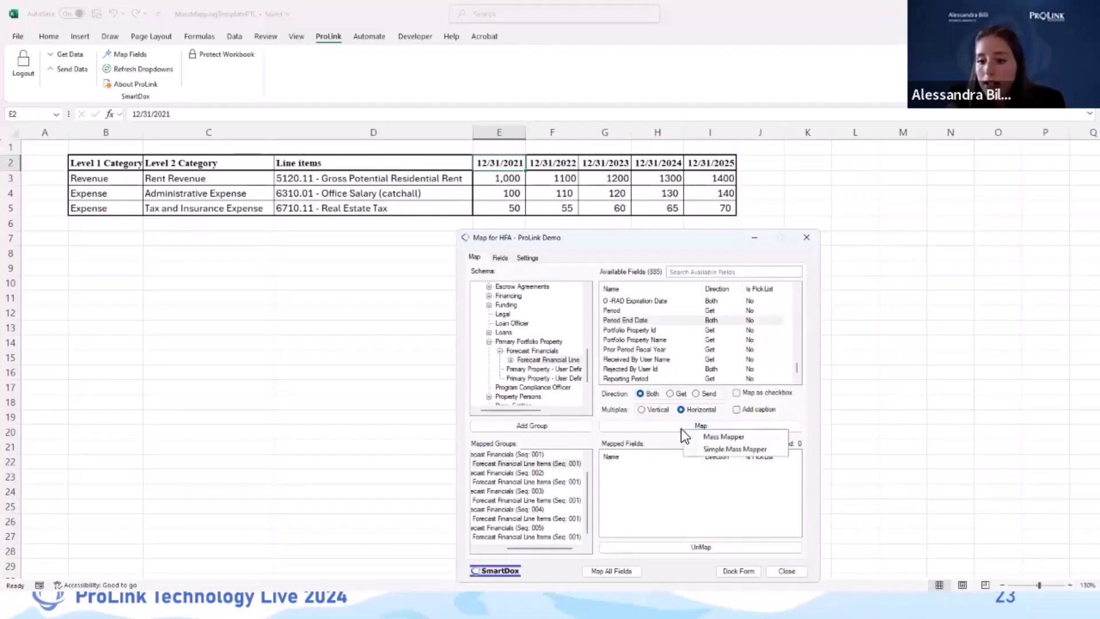
click(730, 438)
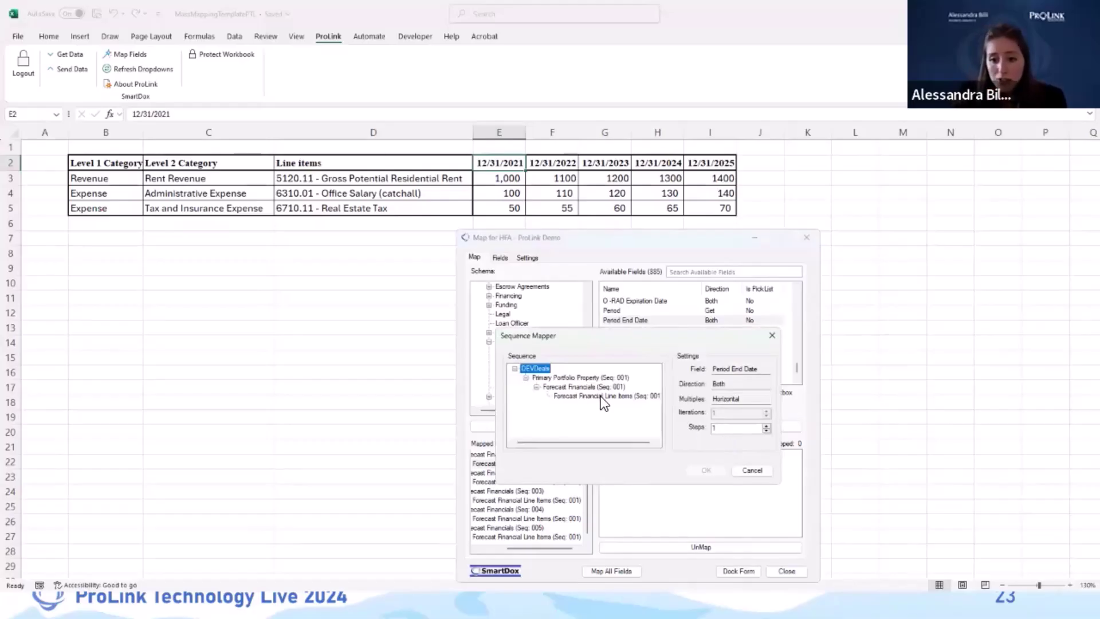
click(600, 397)
drag(607, 338, 728, 285)
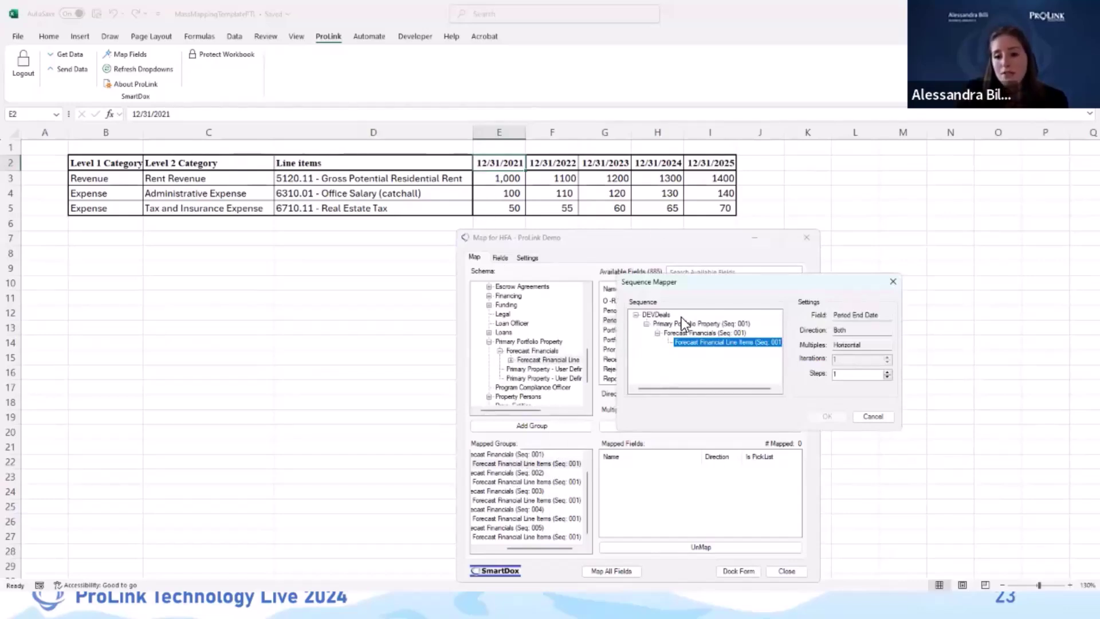
click(690, 333)
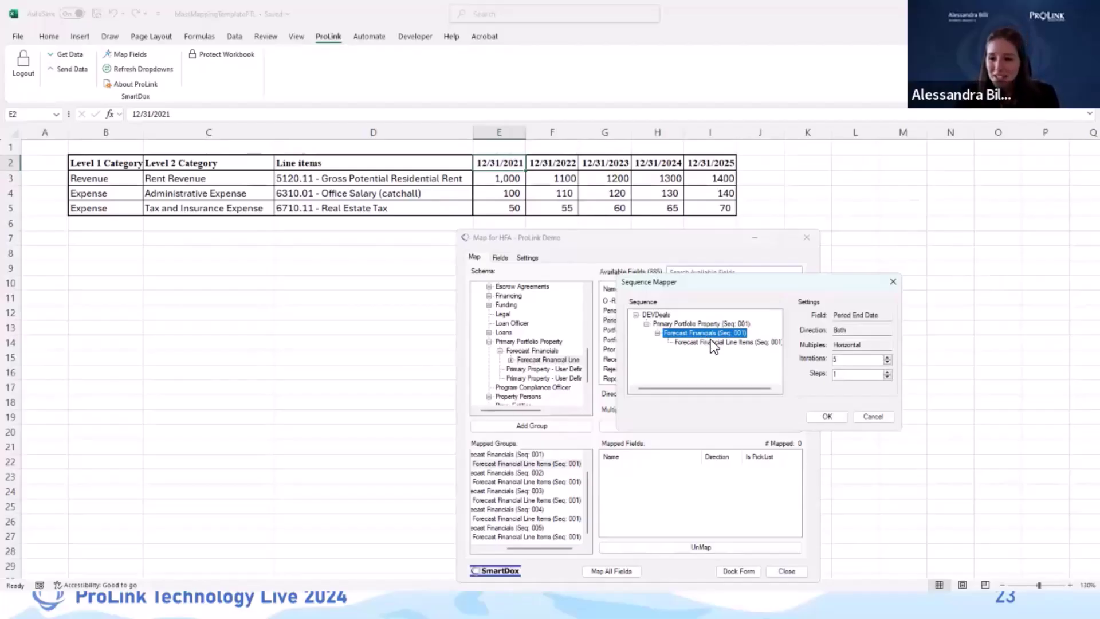
click(826, 417)
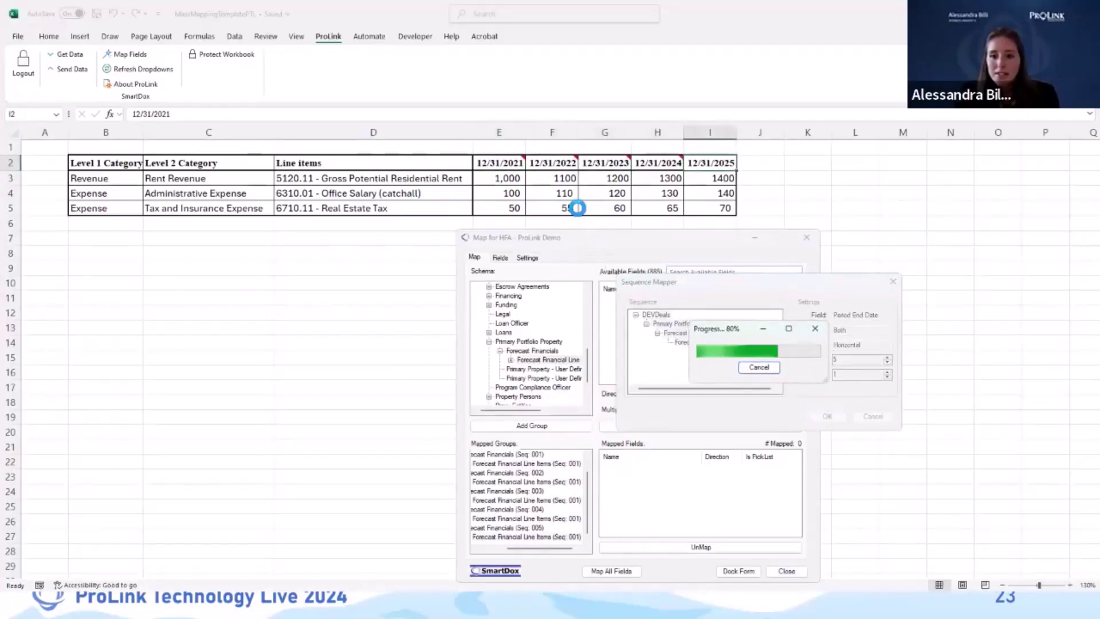
mouse_move(518, 164)
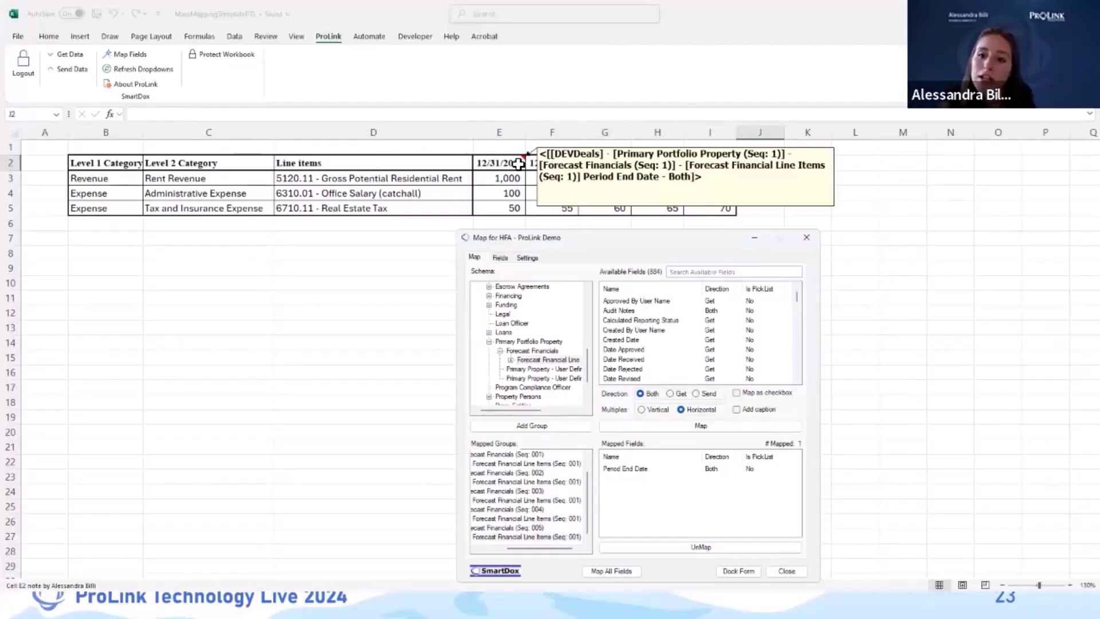
mouse_move(565, 169)
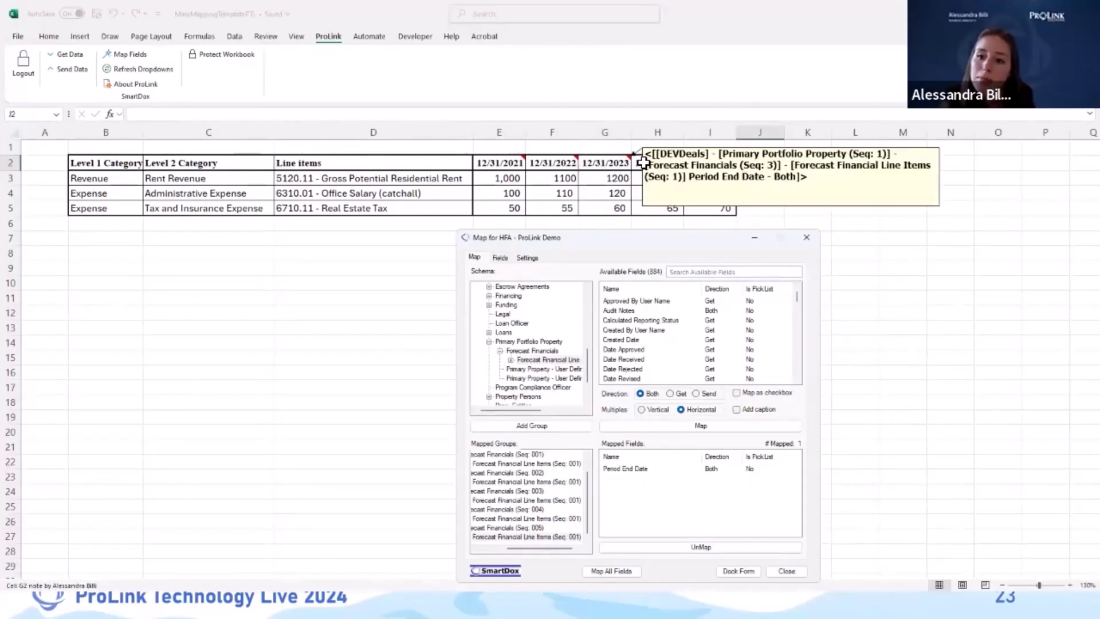
mouse_move(639, 162)
mouse_move(695, 164)
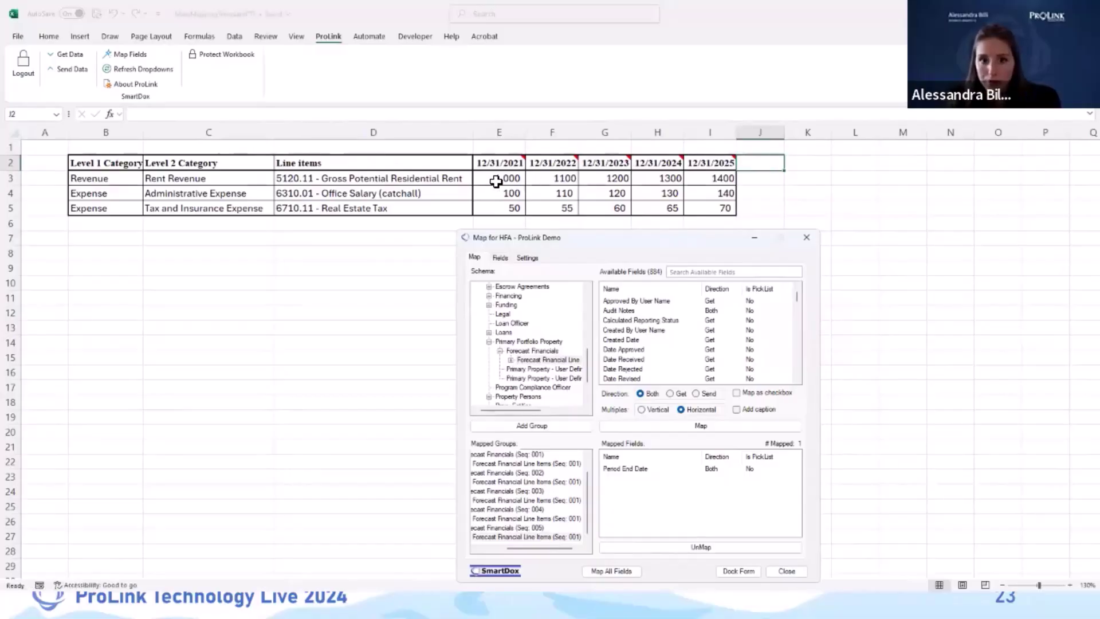
- Choose the L4 -05120 -011 - Gross Potential Residential Rent field of Forecast Financial Line Items under Forecast Financials (Seq: 001) for cell E3
click(518, 177)
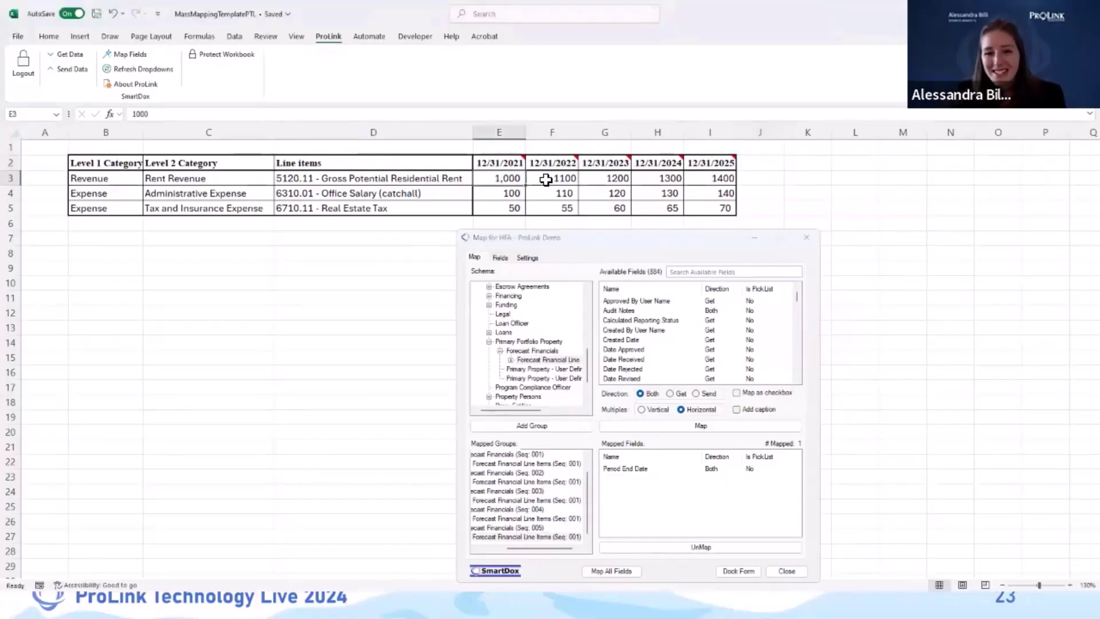
click(524, 465)
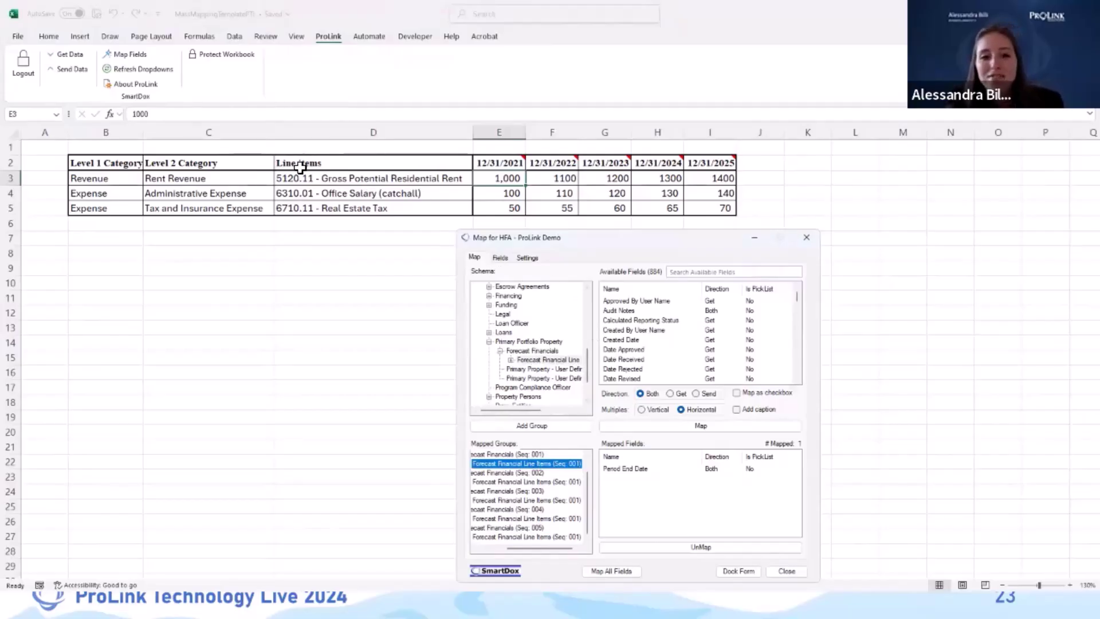
drag(797, 298, 796, 353)
scroll(762, 347, up, 3)
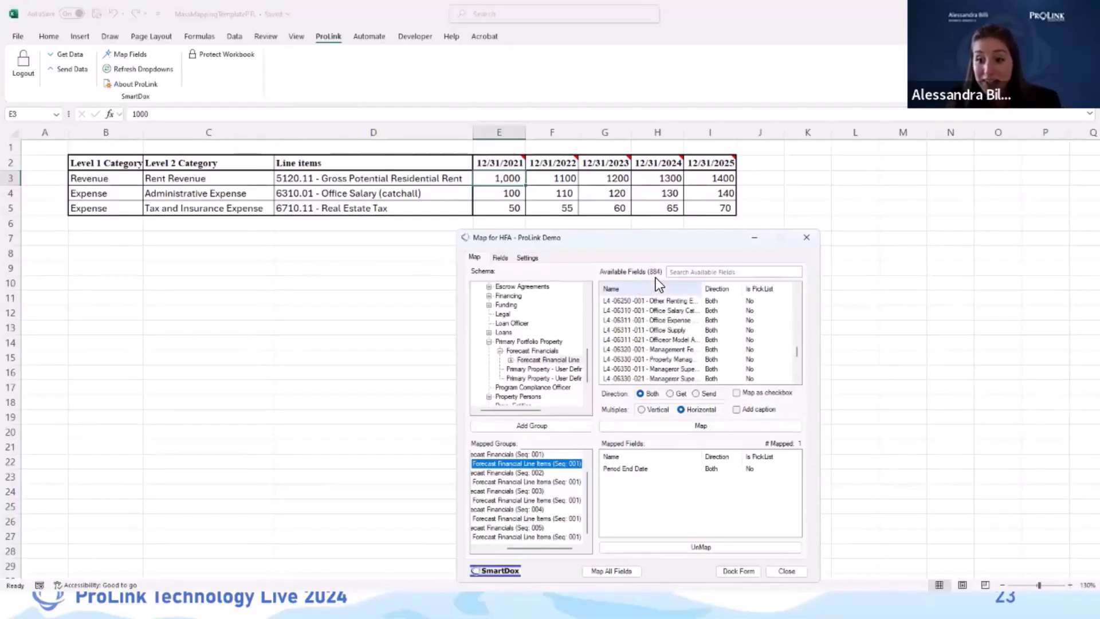
scroll(645, 367, up, 3)
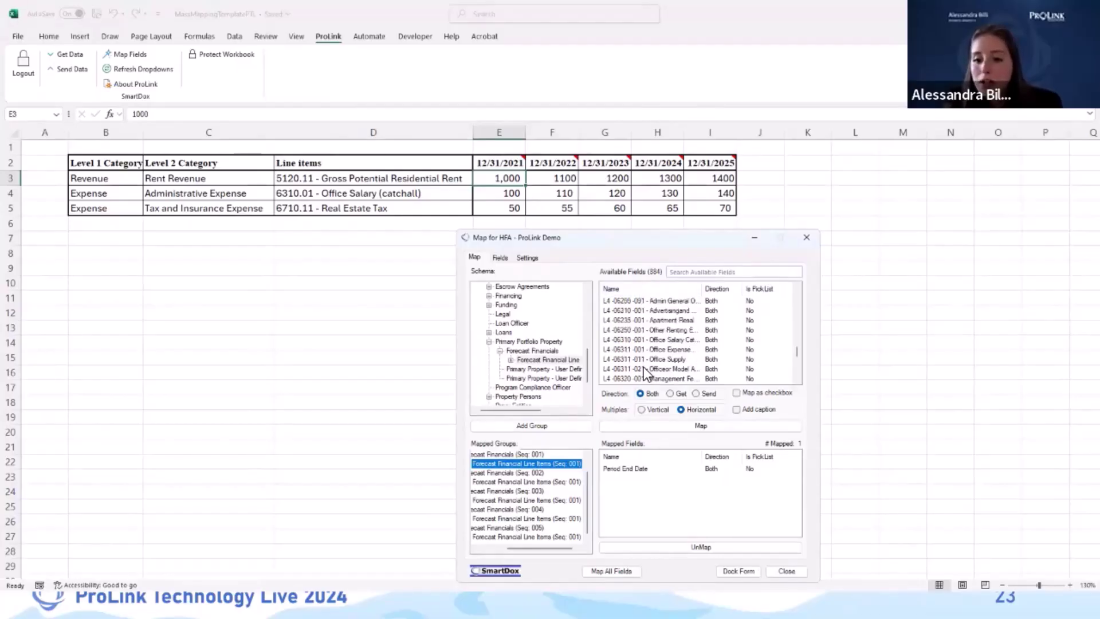
scroll(644, 367, up, 8)
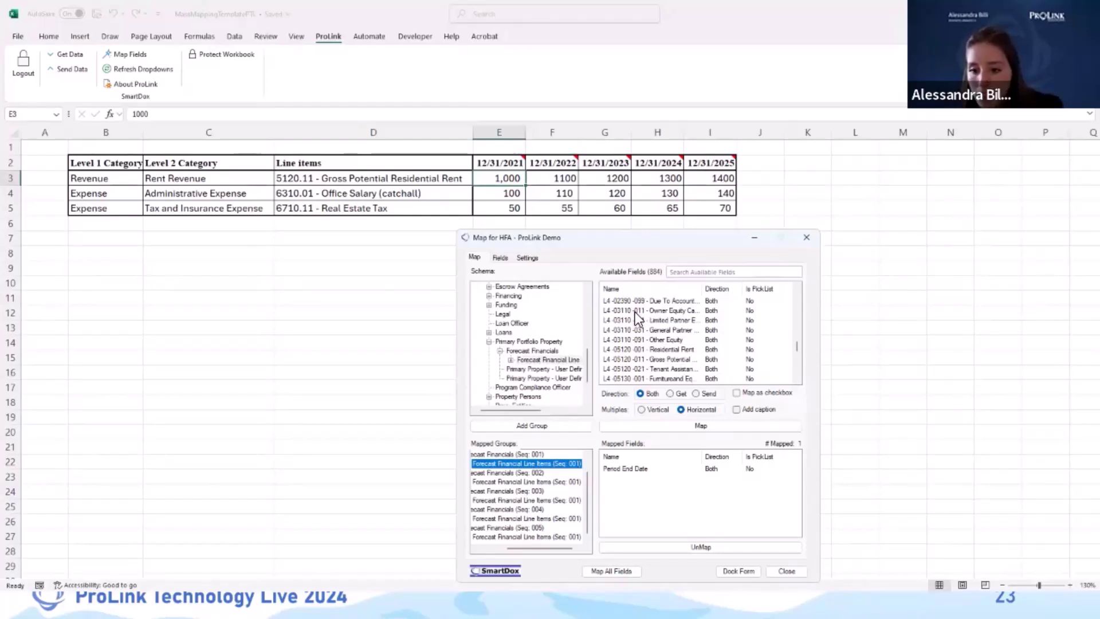
click(637, 361)
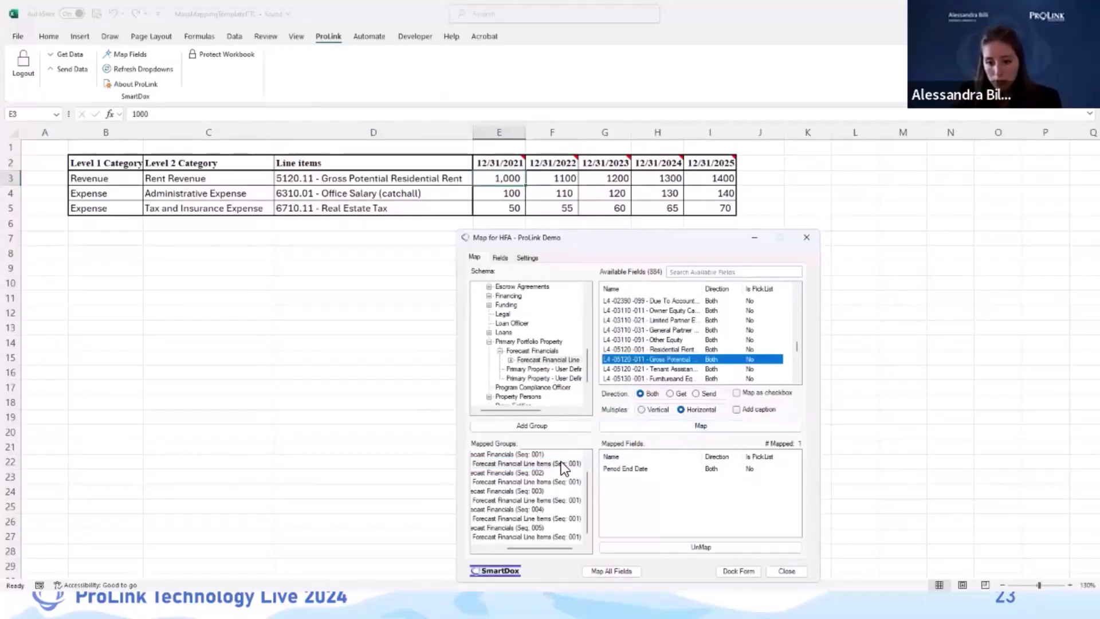
- Mass-map Gross Potential Residential Rent across the five year columns by Forecast Financials with 5 iterations and steps of 1, and check the mapping notes
click(638, 425)
click(648, 433)
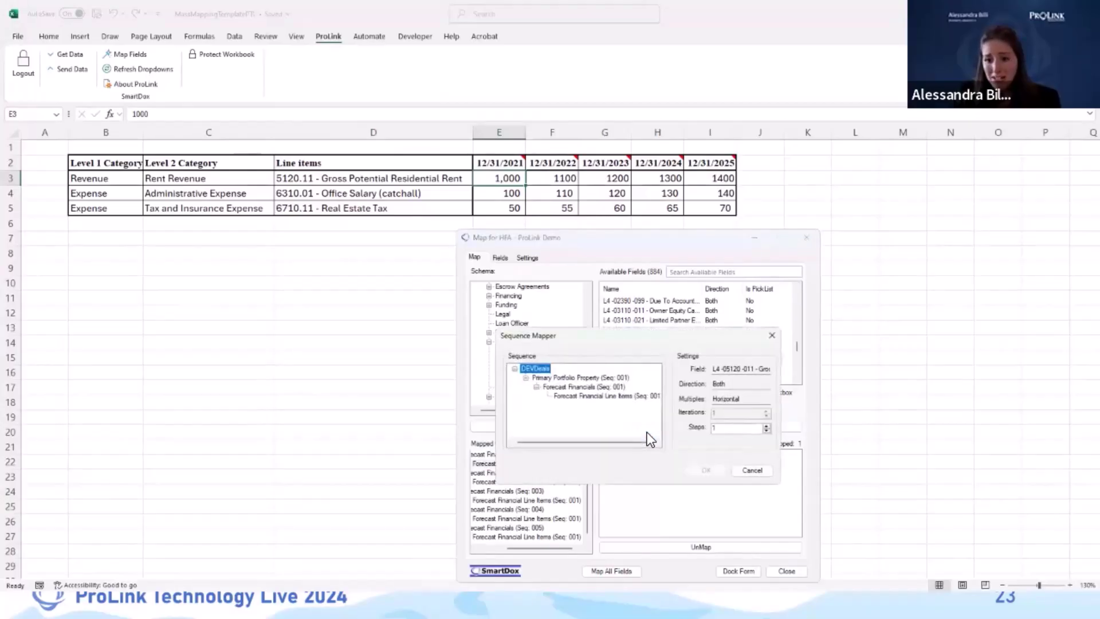
click(610, 386)
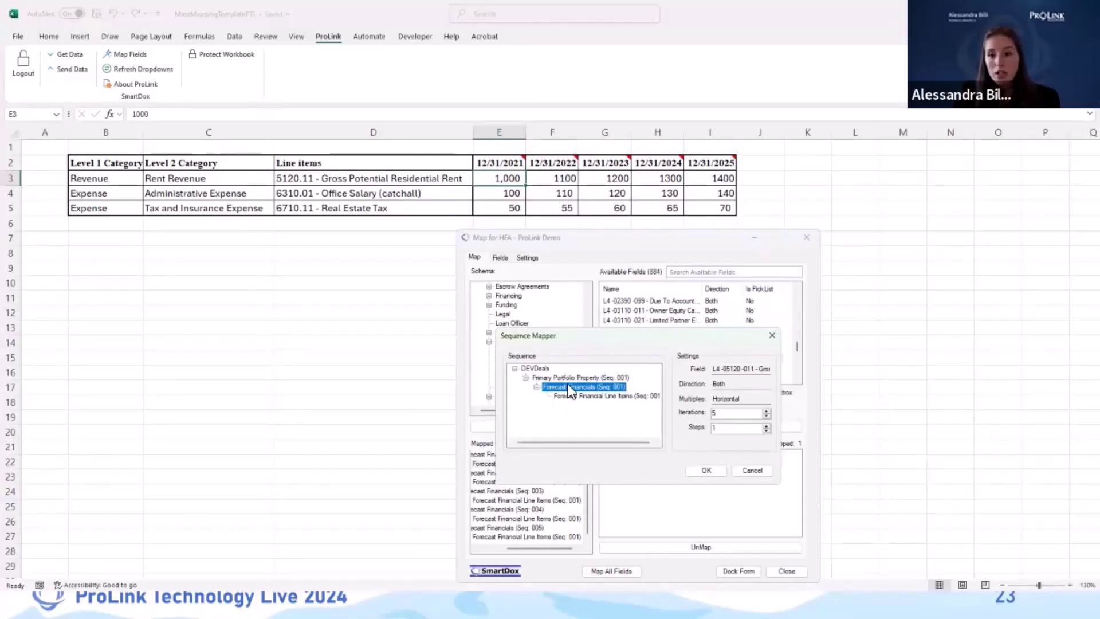
click(704, 471)
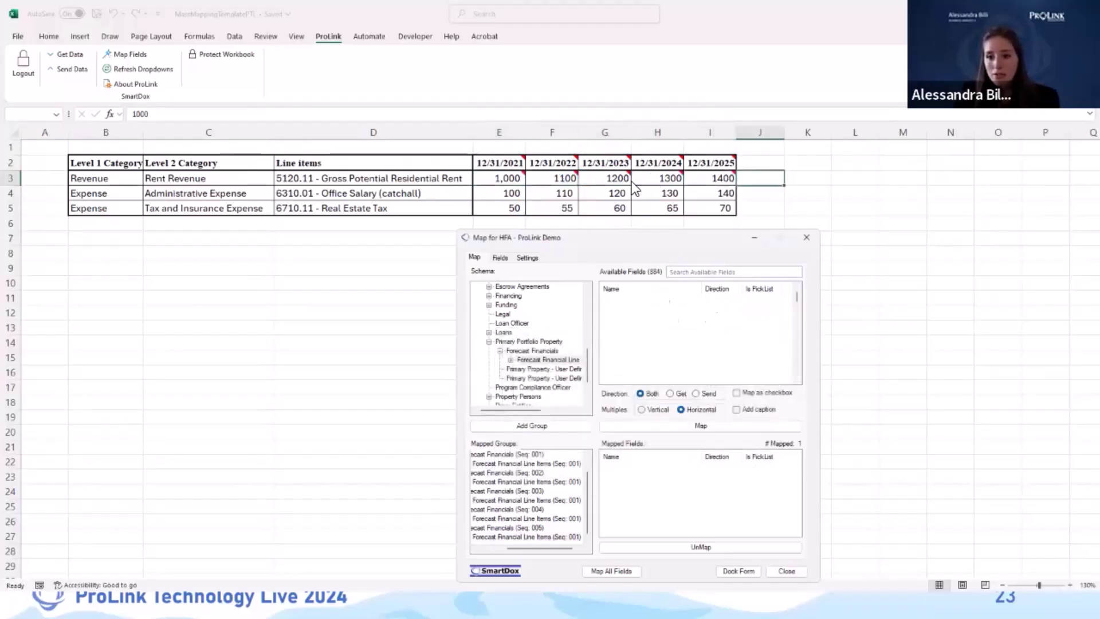
mouse_move(510, 180)
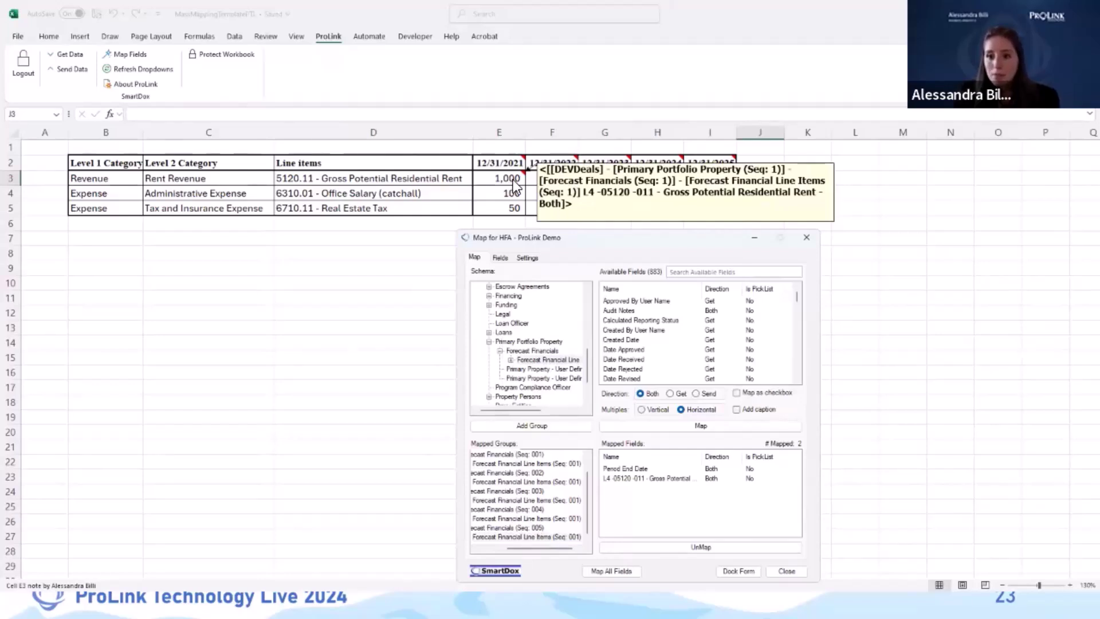
mouse_move(565, 178)
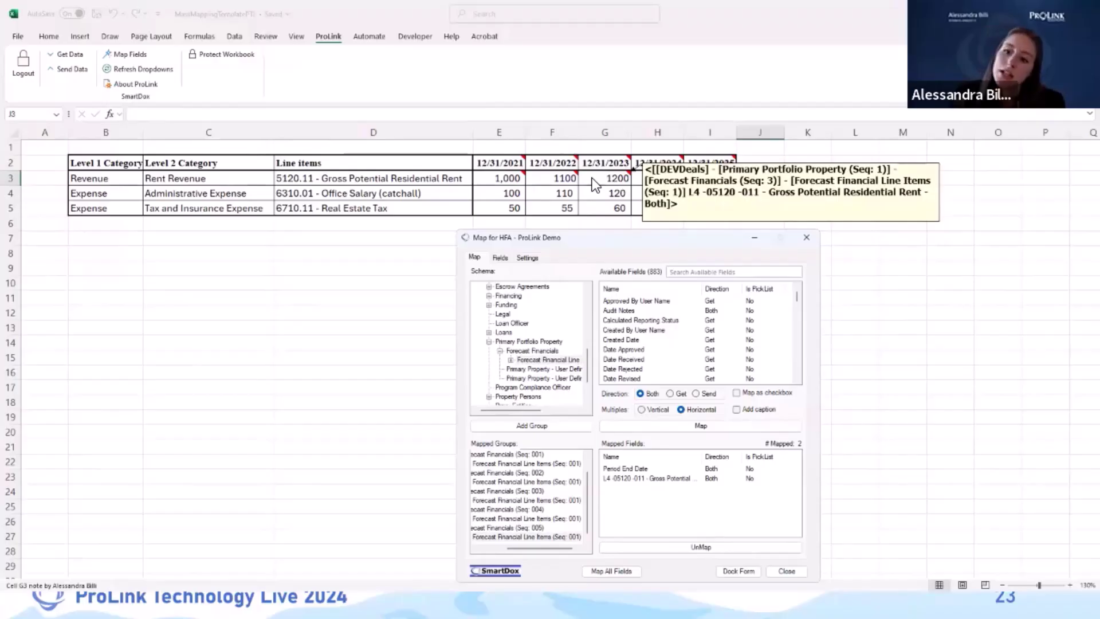
mouse_move(659, 180)
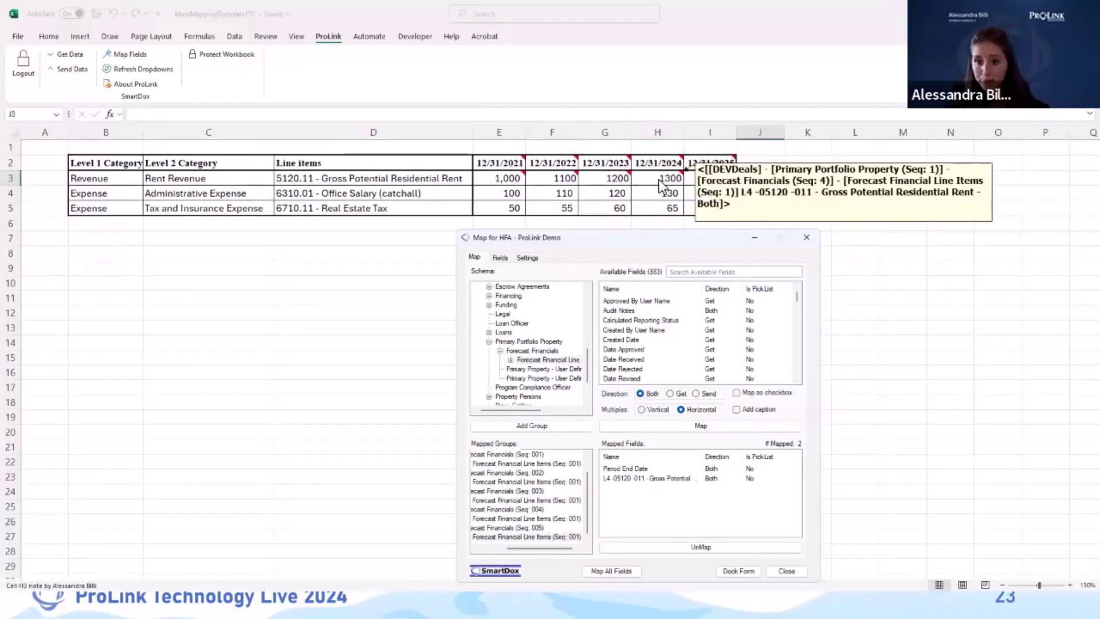
- Choose the L4 -06310 -001 Office Salary (catchall) field of Forecast Financial Line Items under Forecast Financials (Seq: 001) for cell E4
click(499, 195)
click(552, 464)
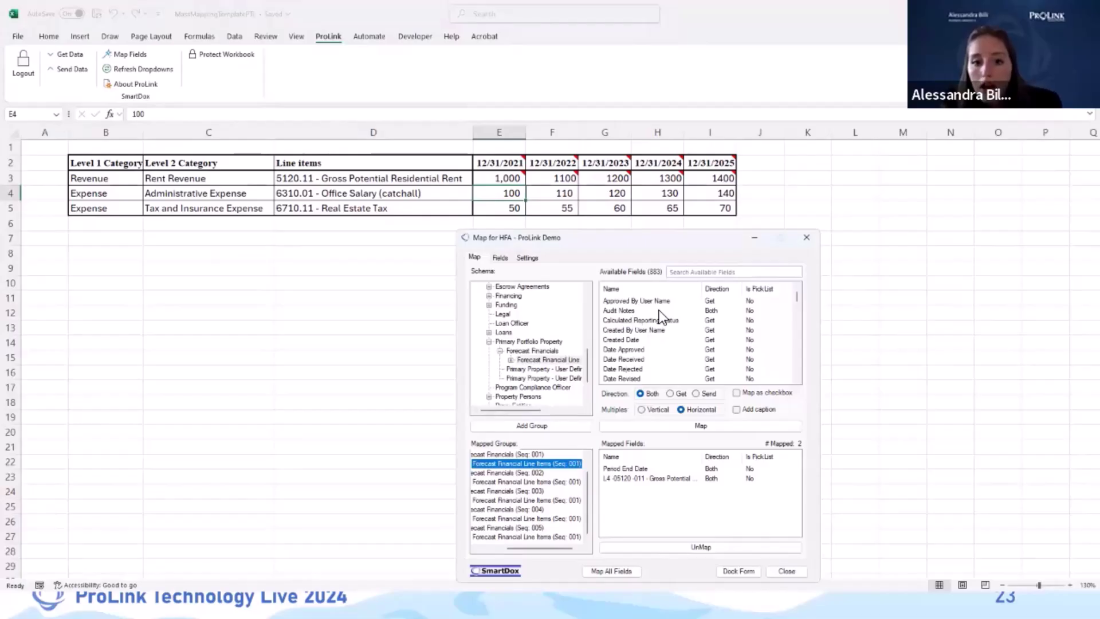
scroll(711, 316, down, 10)
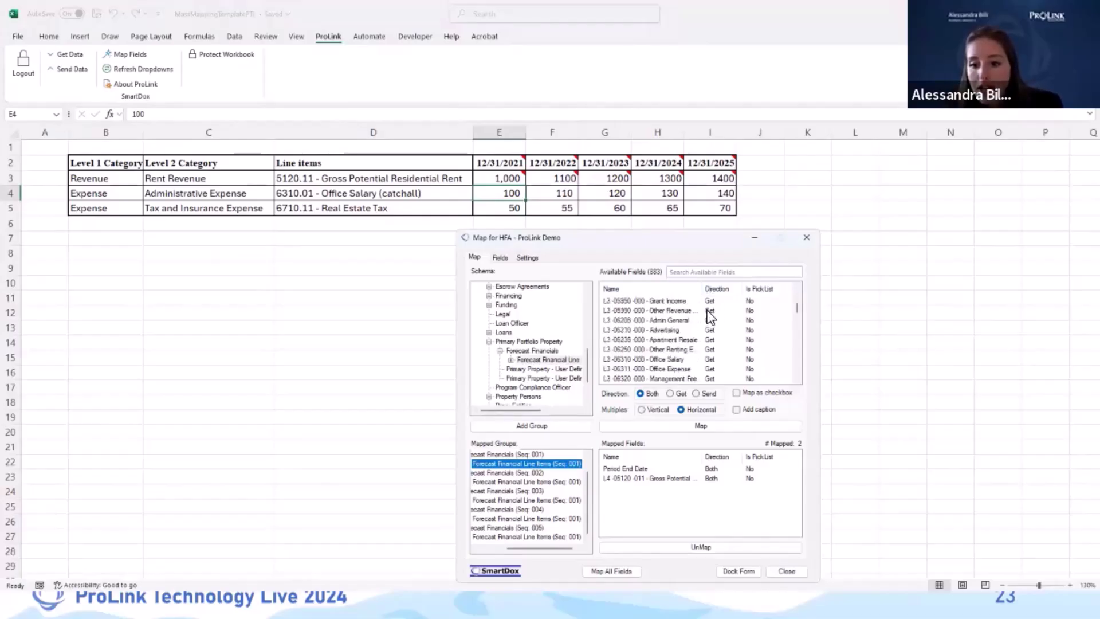
scroll(704, 315, down, 10)
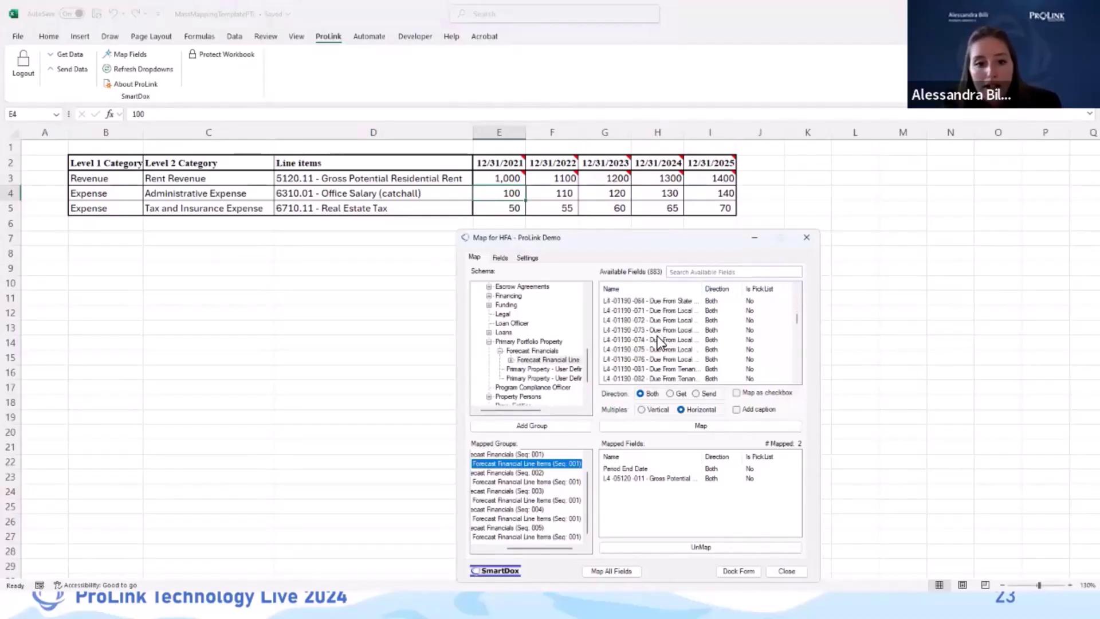
scroll(658, 336, down, 5)
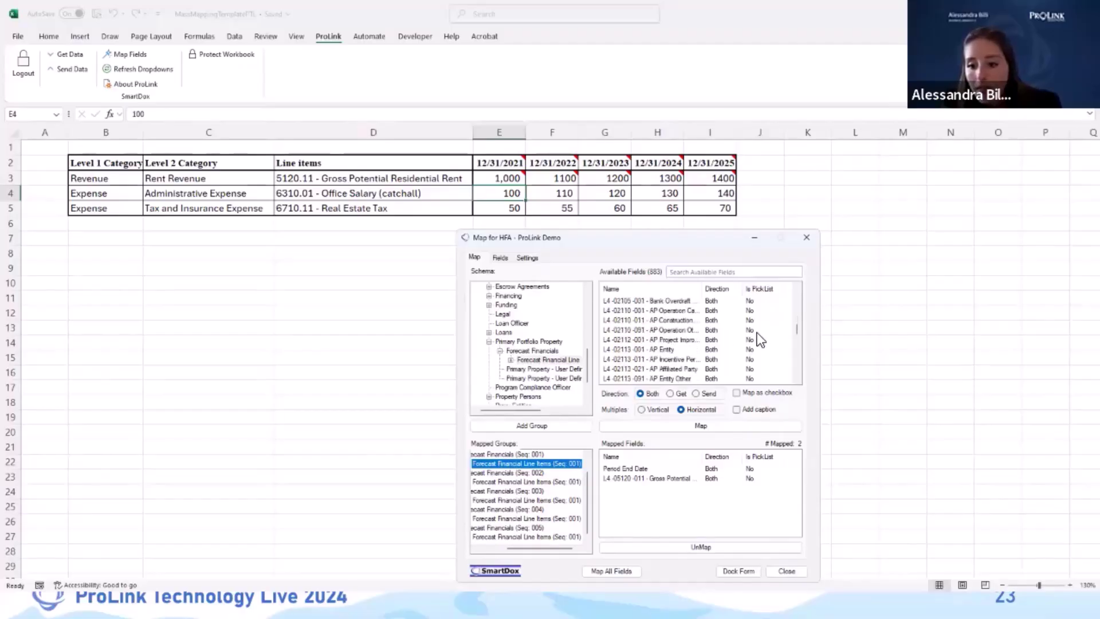
drag(797, 331, 797, 356)
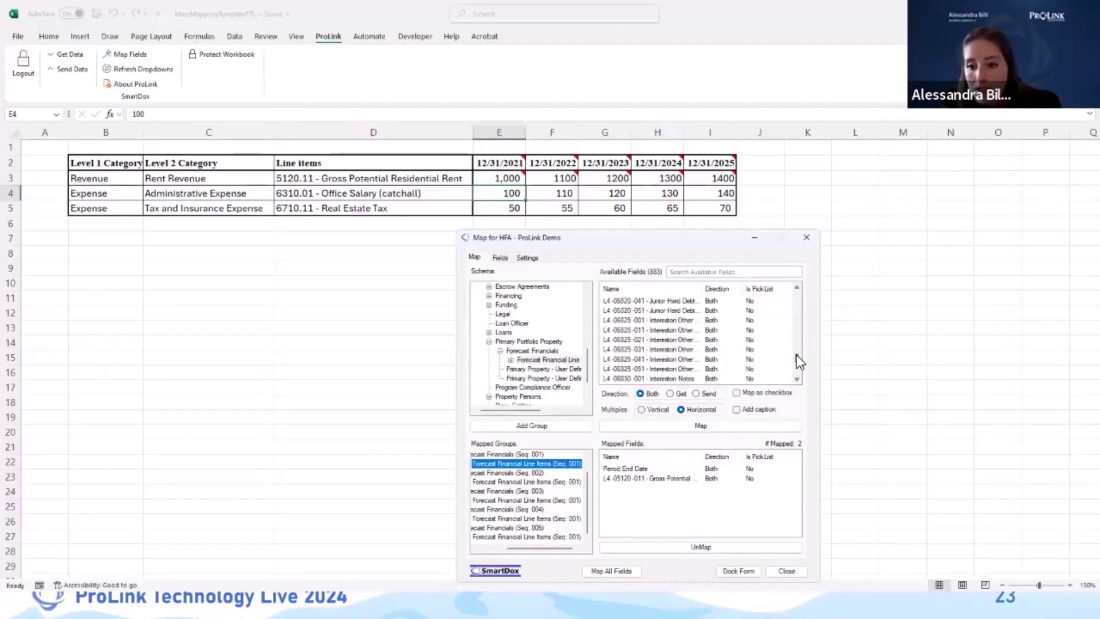
scroll(689, 333, up, 5)
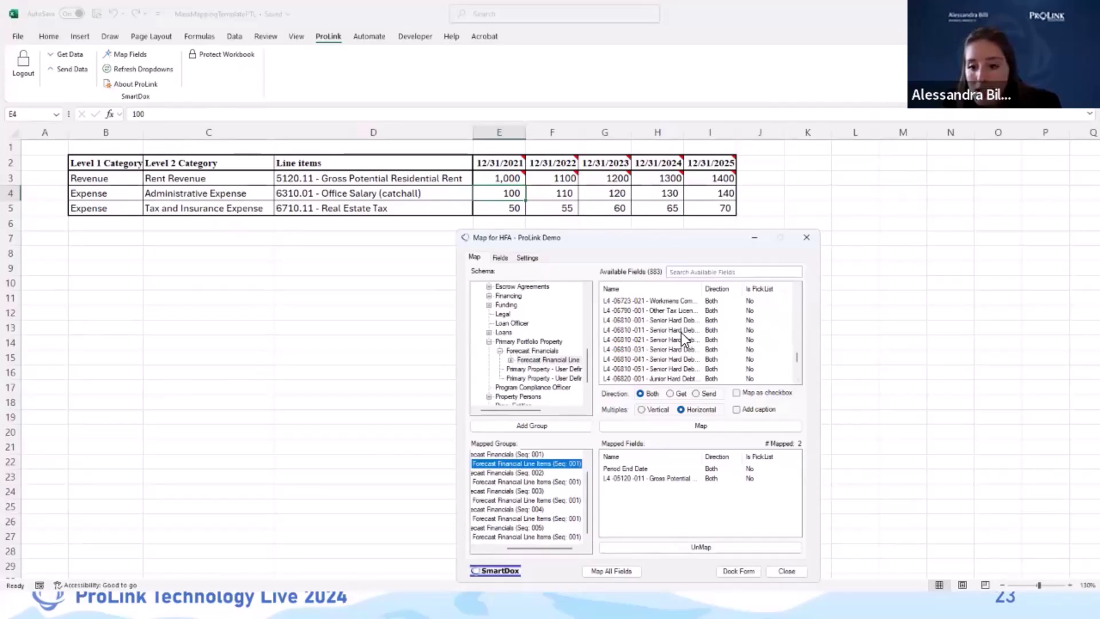
scroll(662, 325, up, 6)
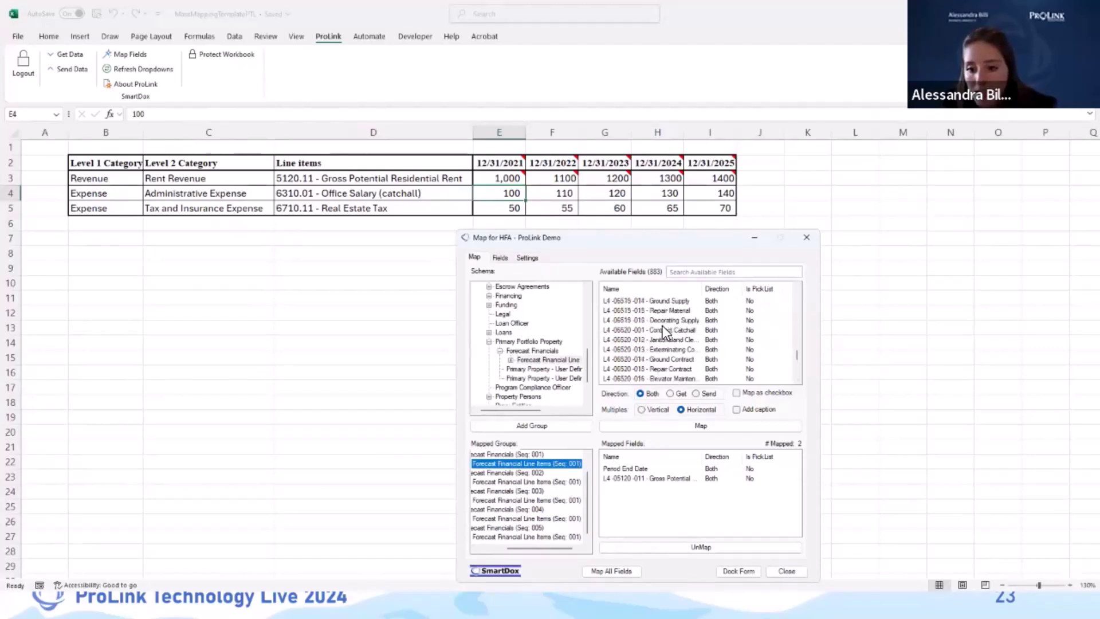
scroll(663, 325, up, 6)
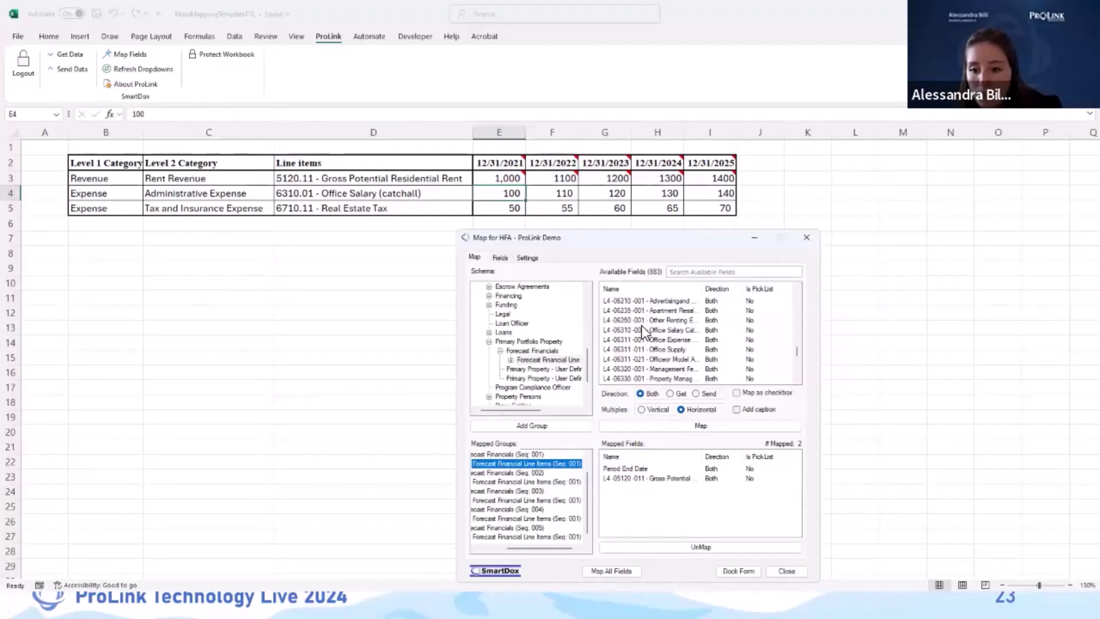
click(658, 330)
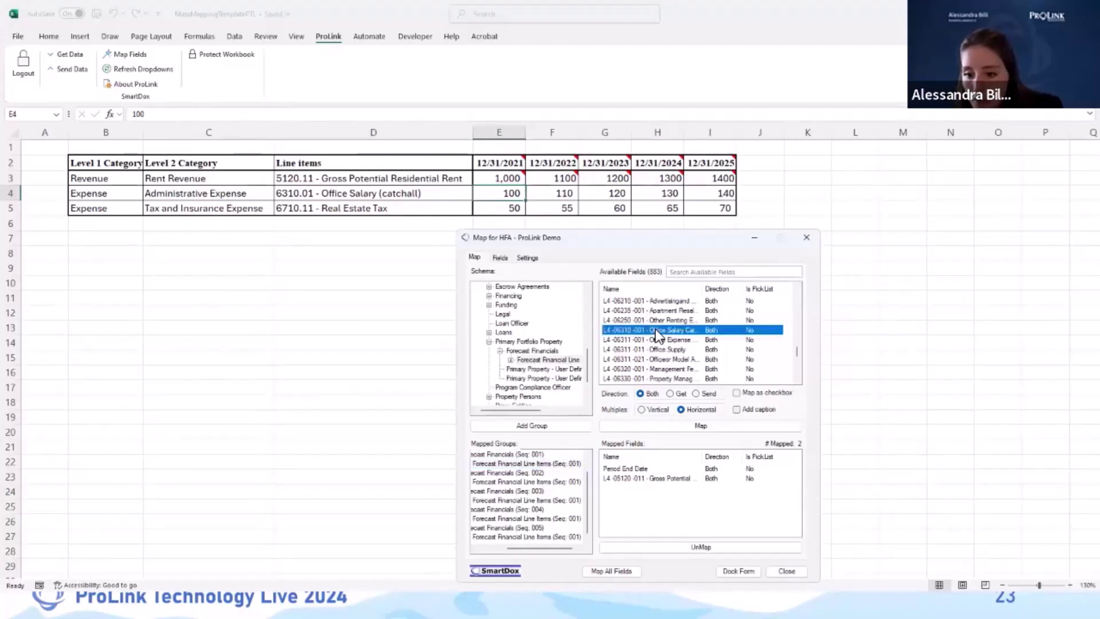
- Mass-map the Office Salary field across row 4 by Forecast Financials with 5 iterations and steps of 1, and close the mapping form
click(703, 428)
click(723, 436)
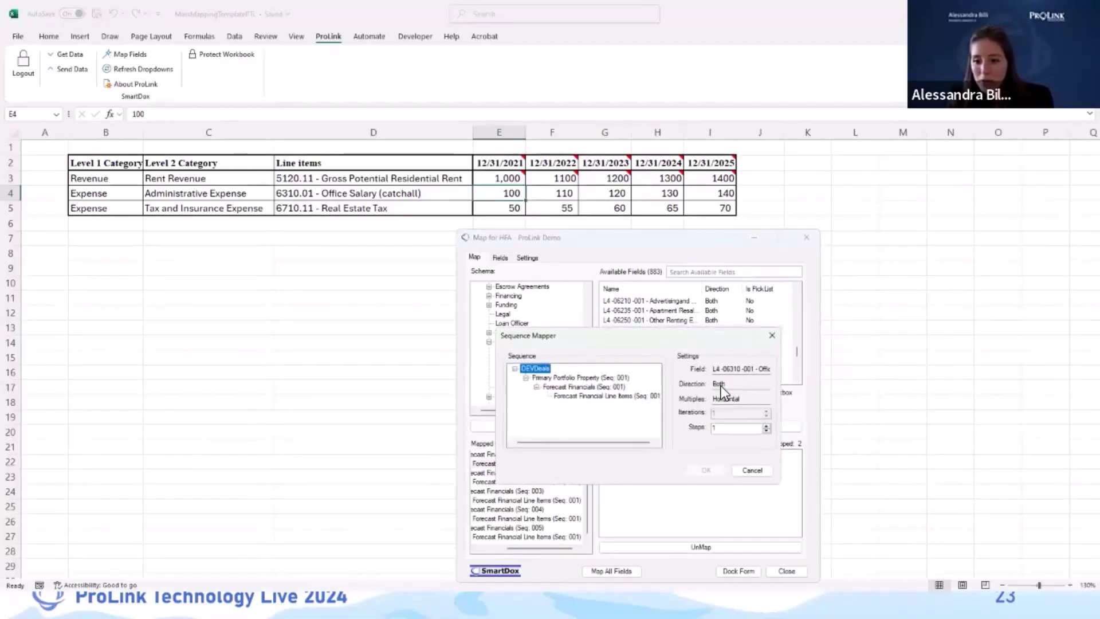
click(609, 389)
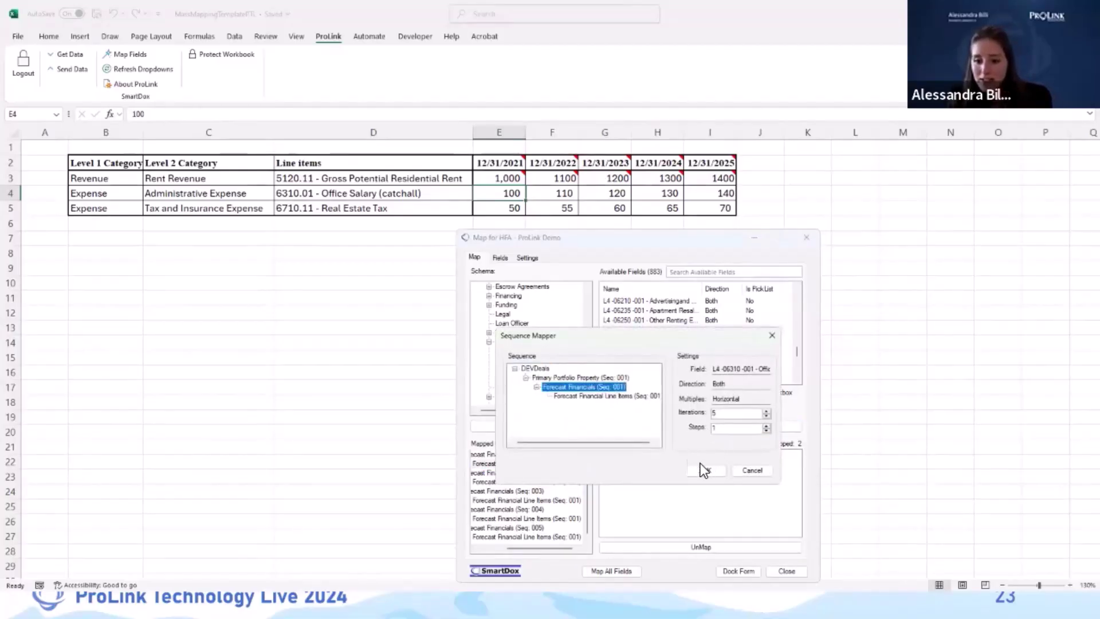
click(637, 398)
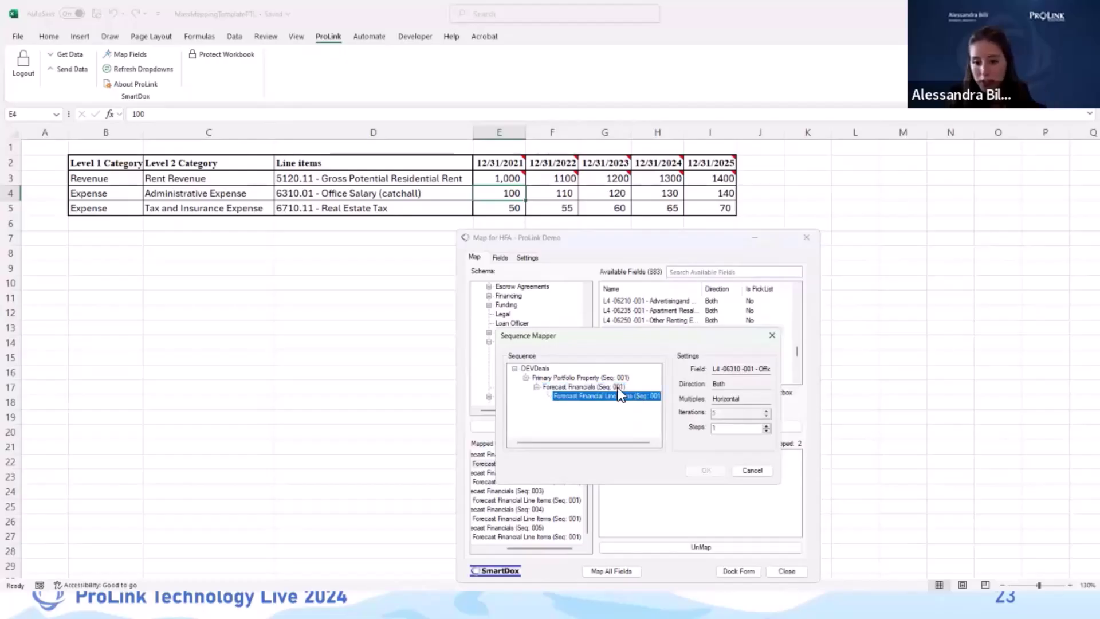
click(616, 389)
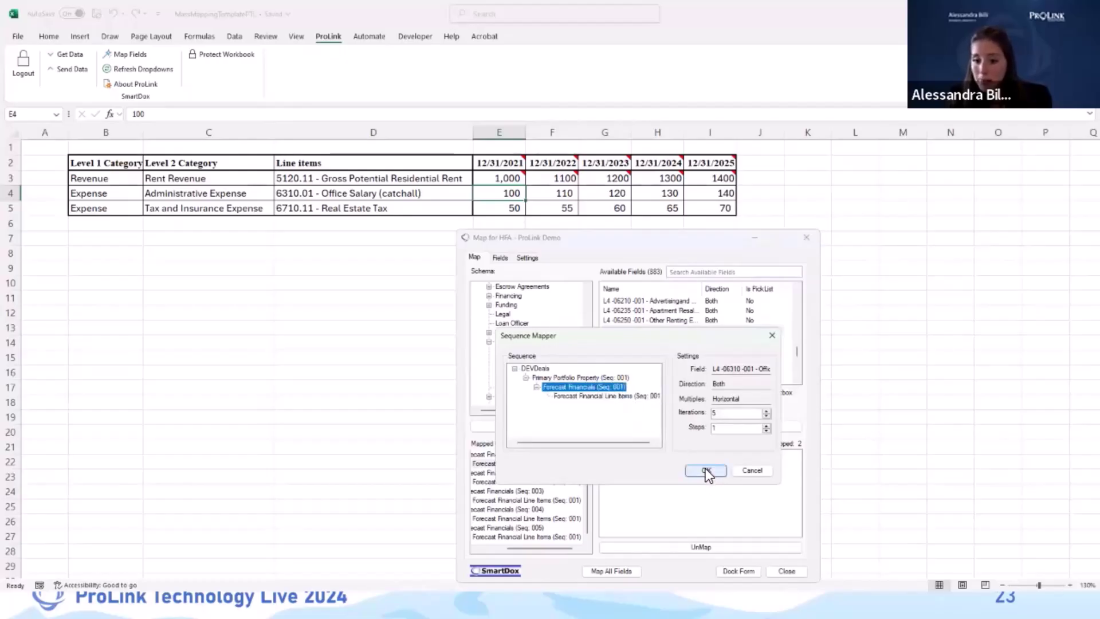
click(706, 469)
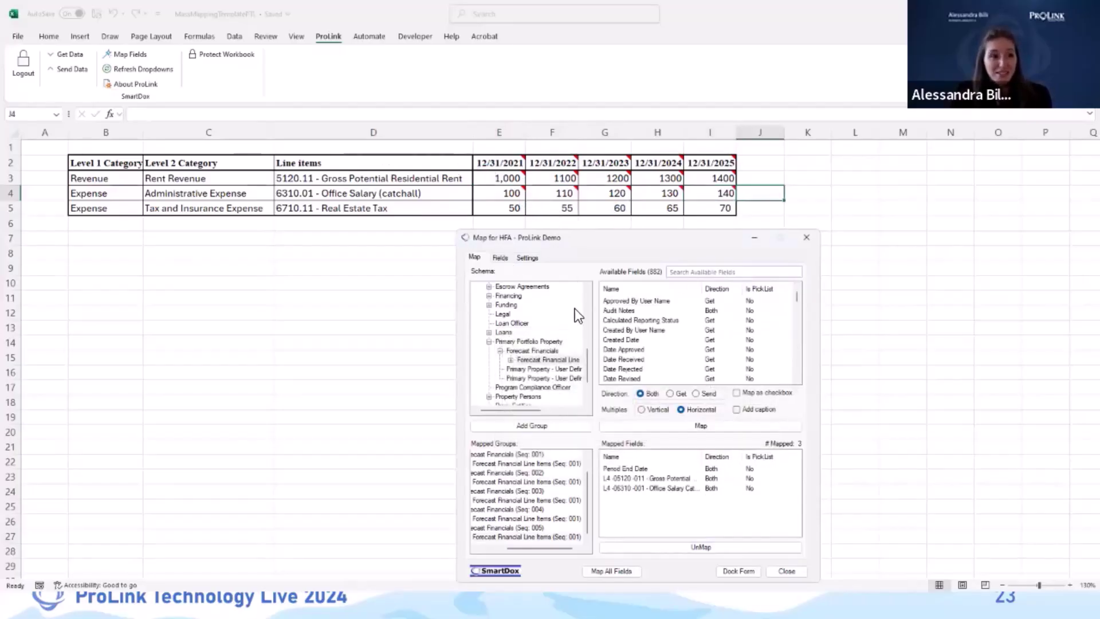
click(531, 463)
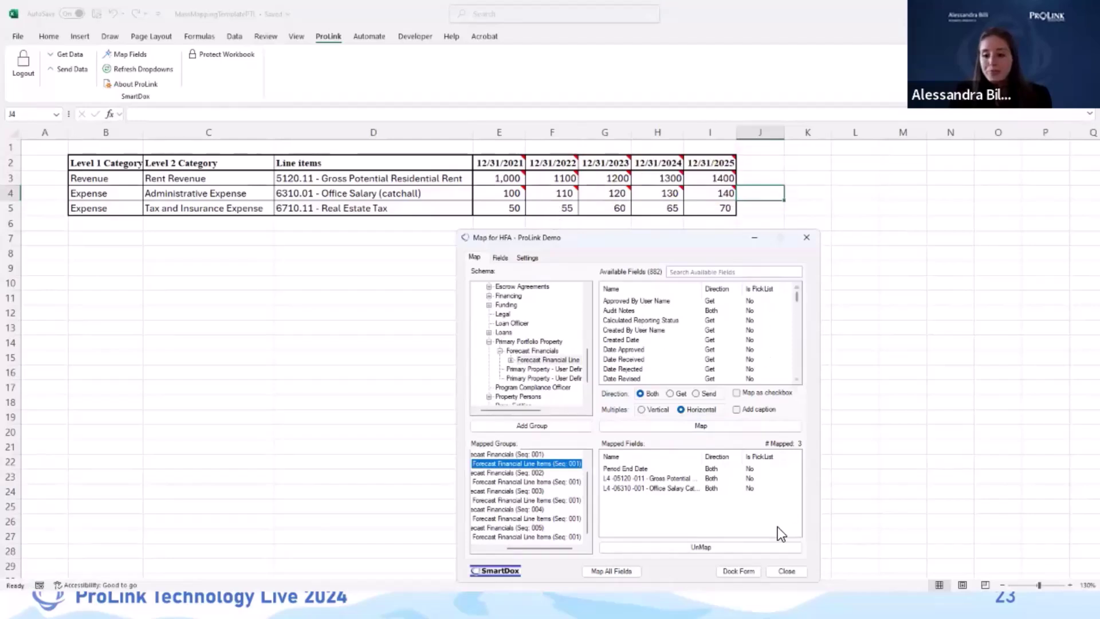
click(787, 572)
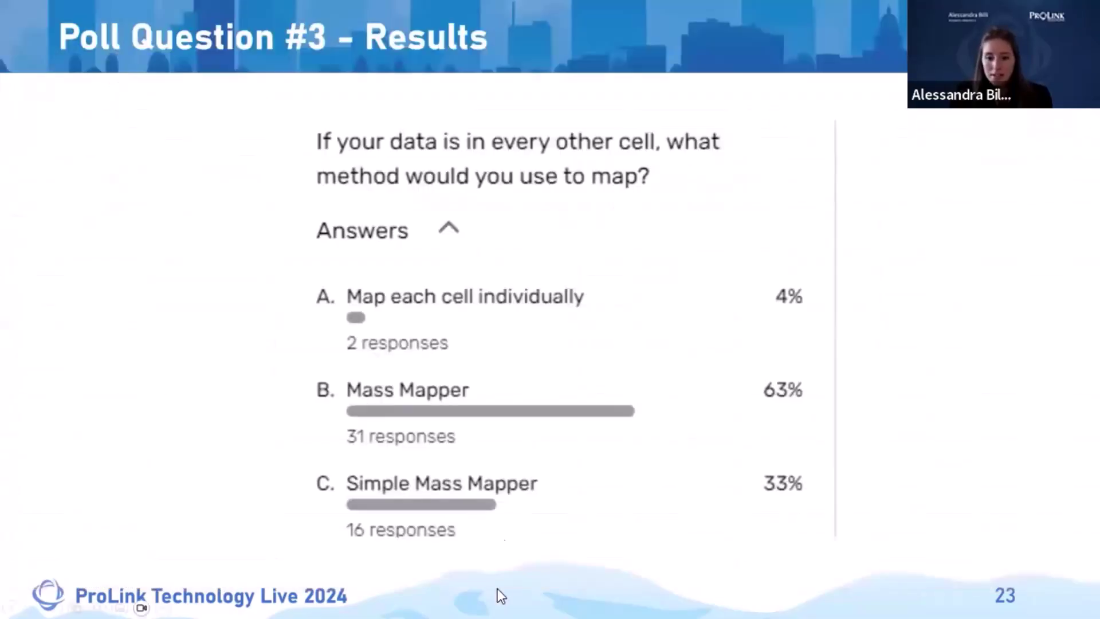